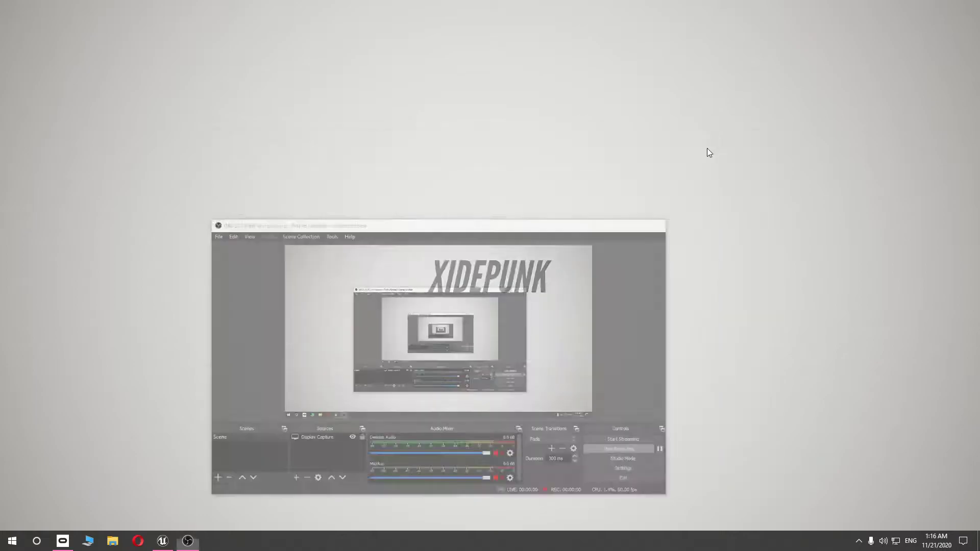
Run WBP_WUBP_EasySnappingV1 from Content > EasySnappingV1 > Blueprint > Widget as an editor utility widget
click(162, 542)
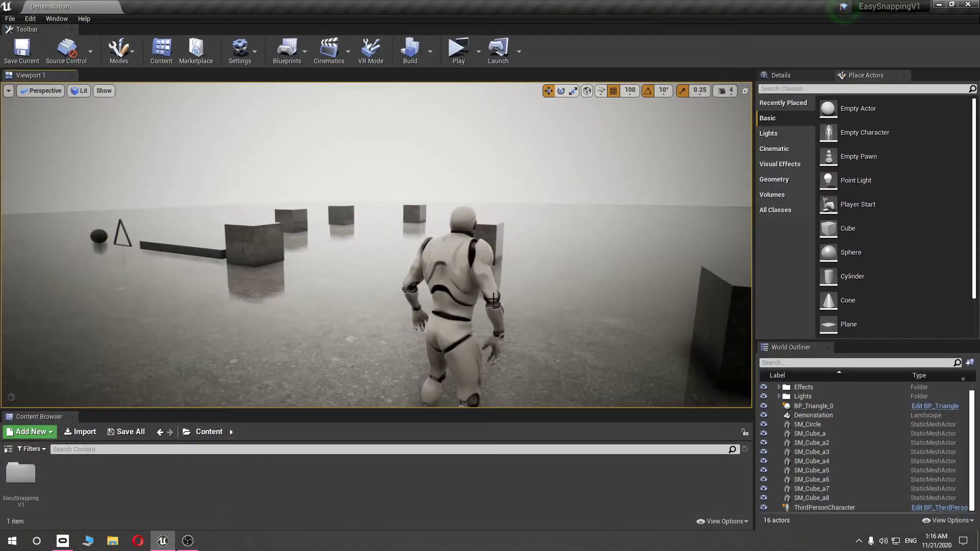
drag(493, 299, 375, 380)
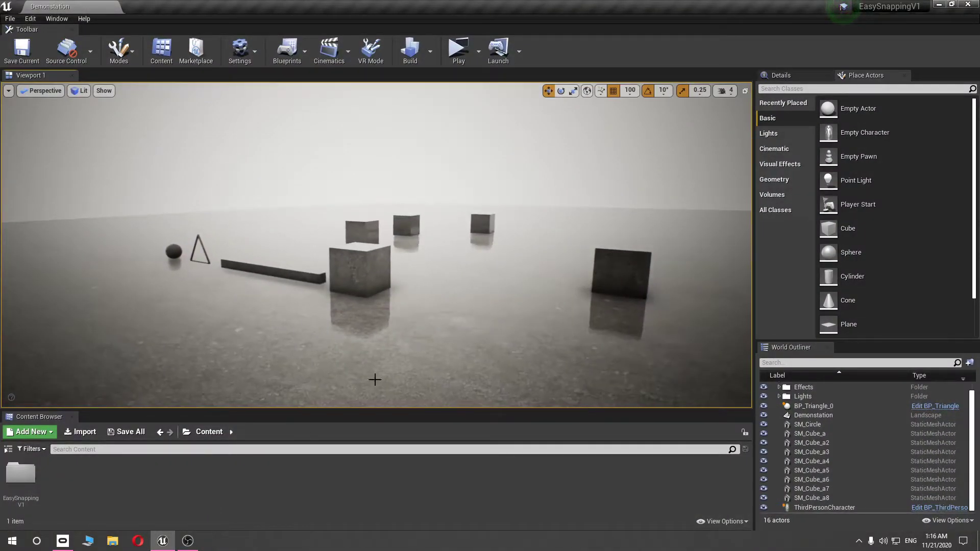
double_click(28, 483)
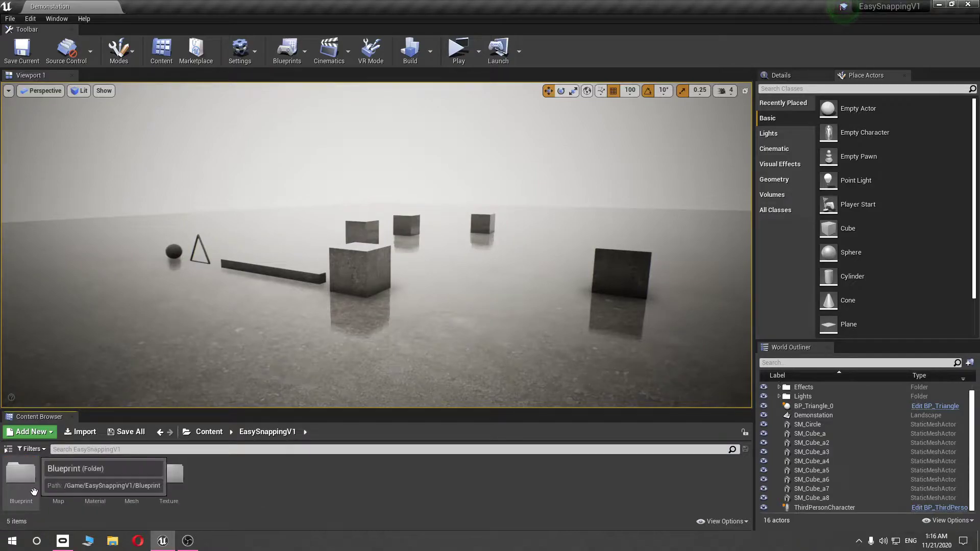
double_click(33, 492)
double_click(130, 485)
click(14, 492)
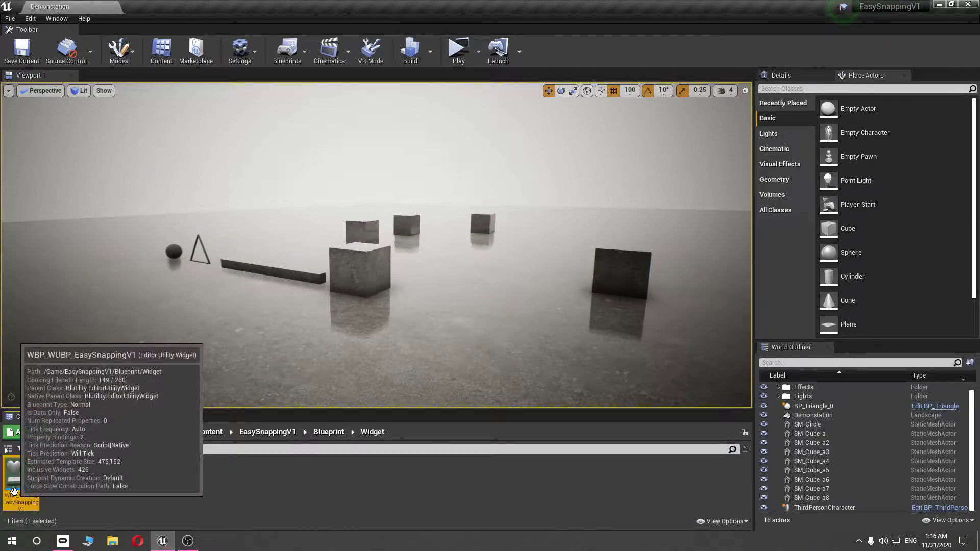
right_click(14, 492)
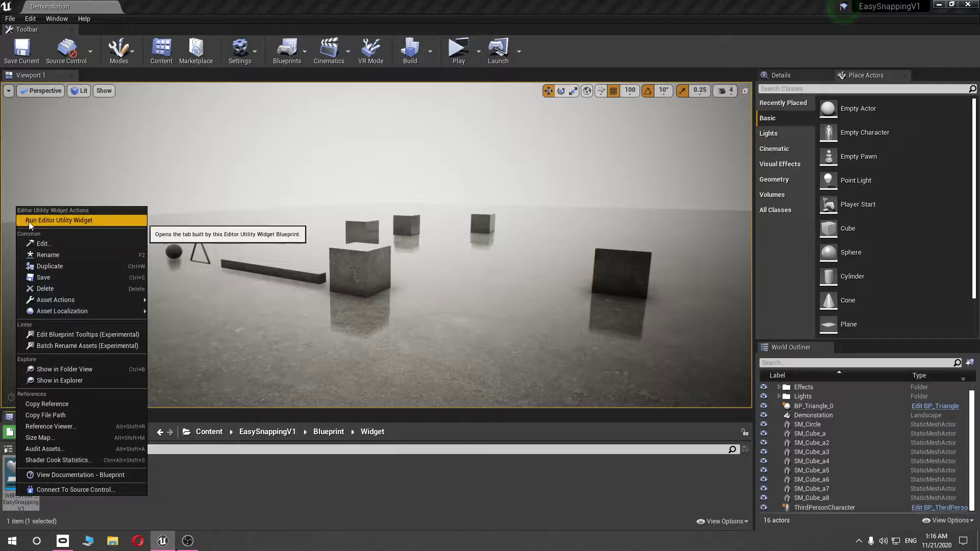
click(69, 221)
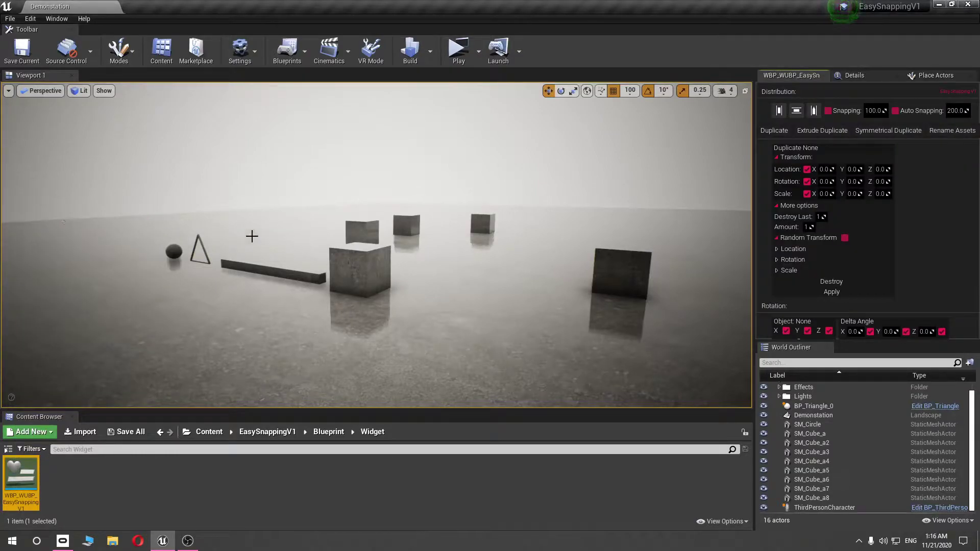
Evenly distribute cubes SM_Cube_a2 through a5 in a line with the Distribution tool
mouse_move(845, 340)
mouse_down()
mouse_move(844, 413)
mouse_move(844, 370)
mouse_up()
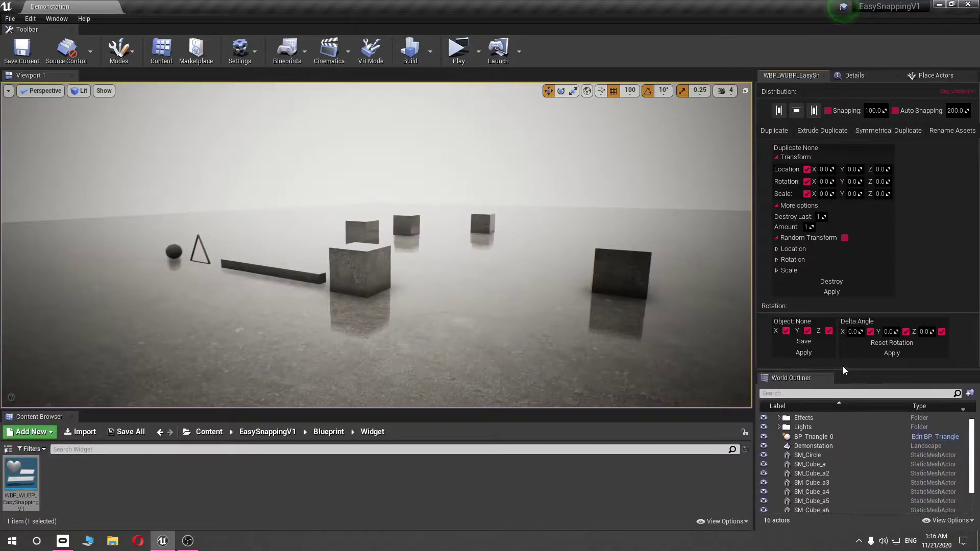
mouse_move(378, 245)
right_down()
mouse_move(388, 225)
mouse_move(705, 197)
right_up()
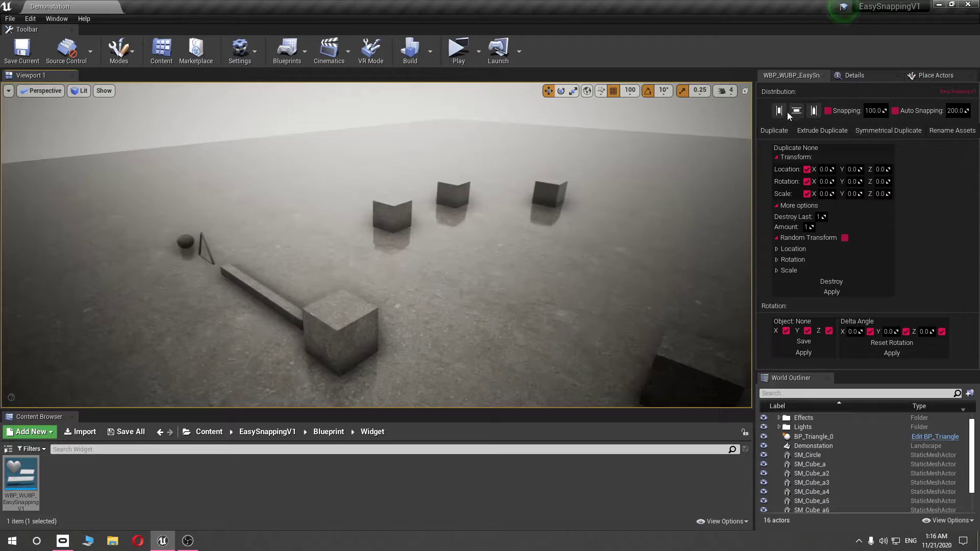
click(331, 316)
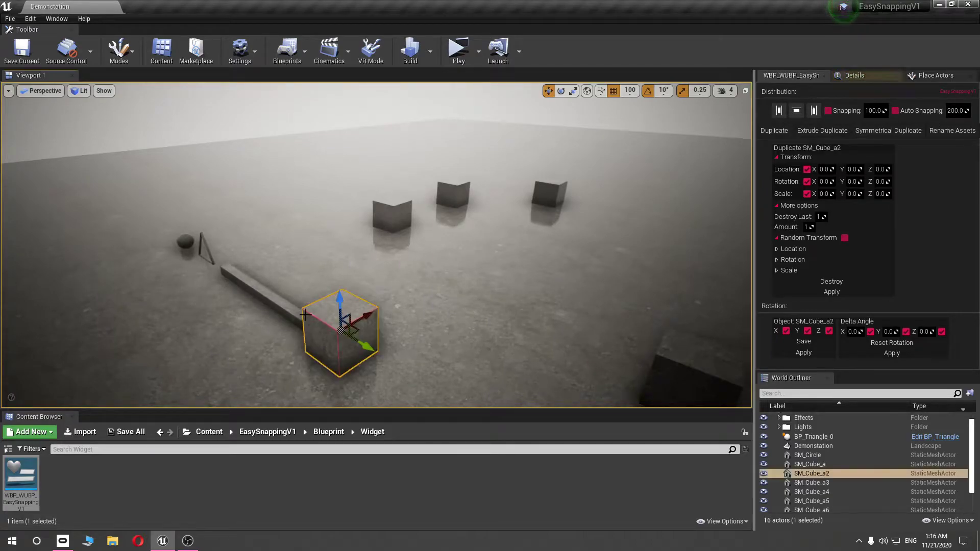
ctrl+click(389, 225)
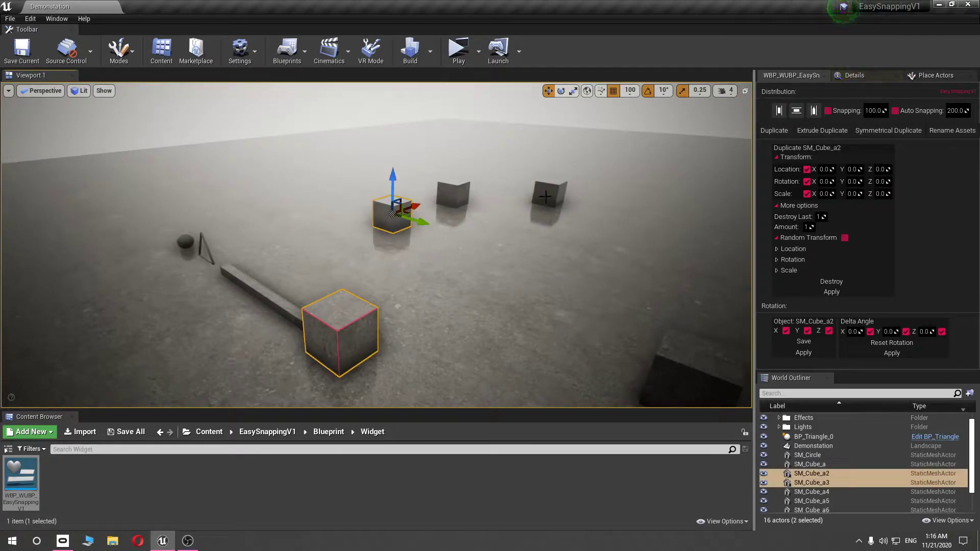
ctrl+click(456, 195)
ctrl+click(549, 194)
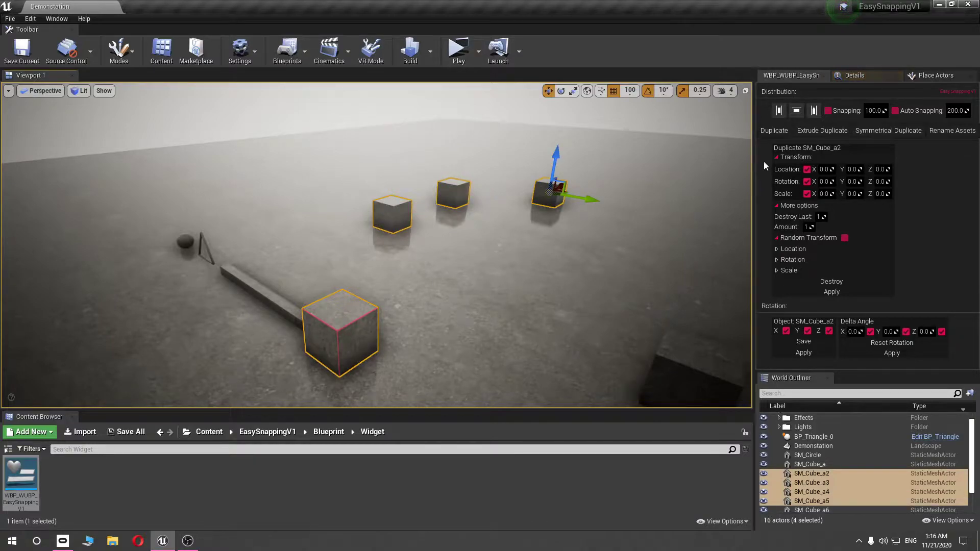
click(782, 115)
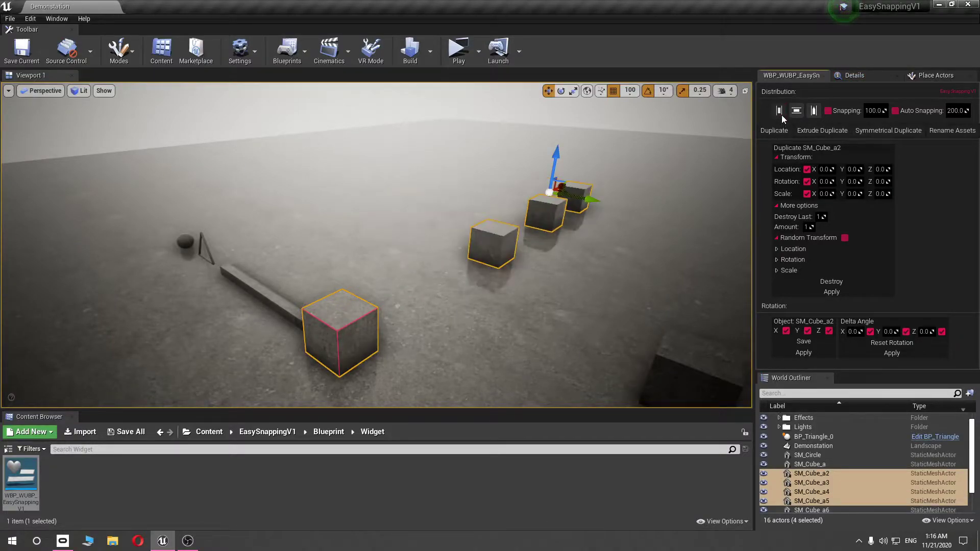
Select cubes a2, a6, a7 and a8 and distribute them evenly in a line
right_drag(353, 227, 326, 337)
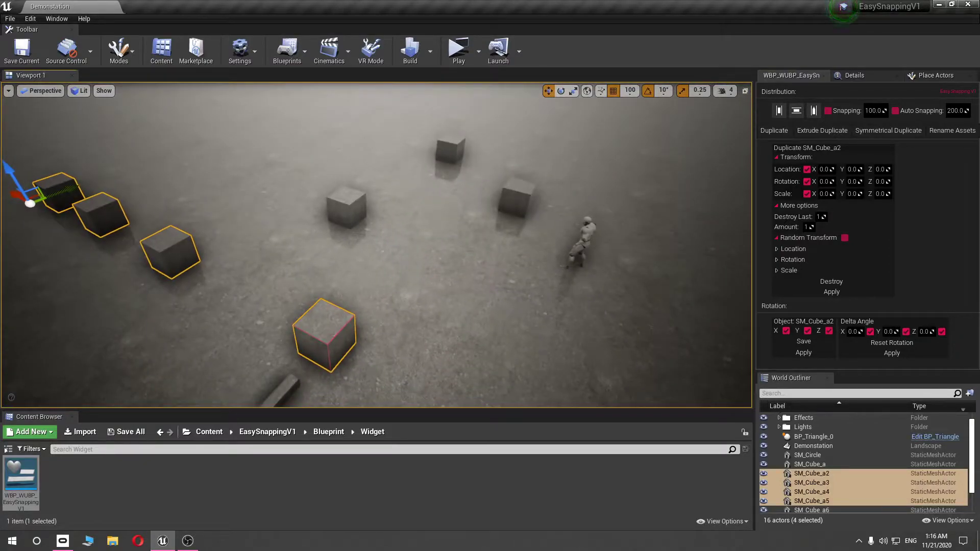
click(326, 337)
ctrl+click(346, 207)
ctrl+click(507, 207)
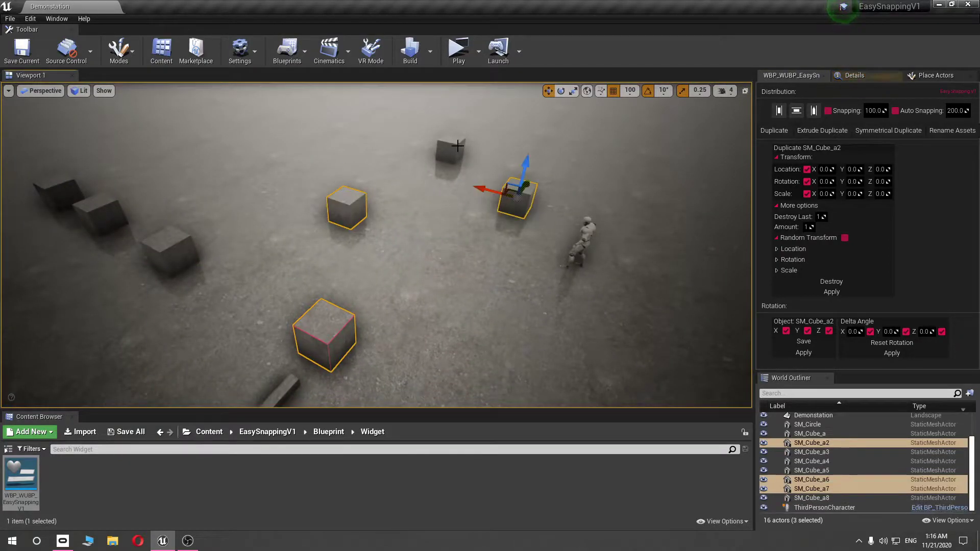
ctrl+click(449, 153)
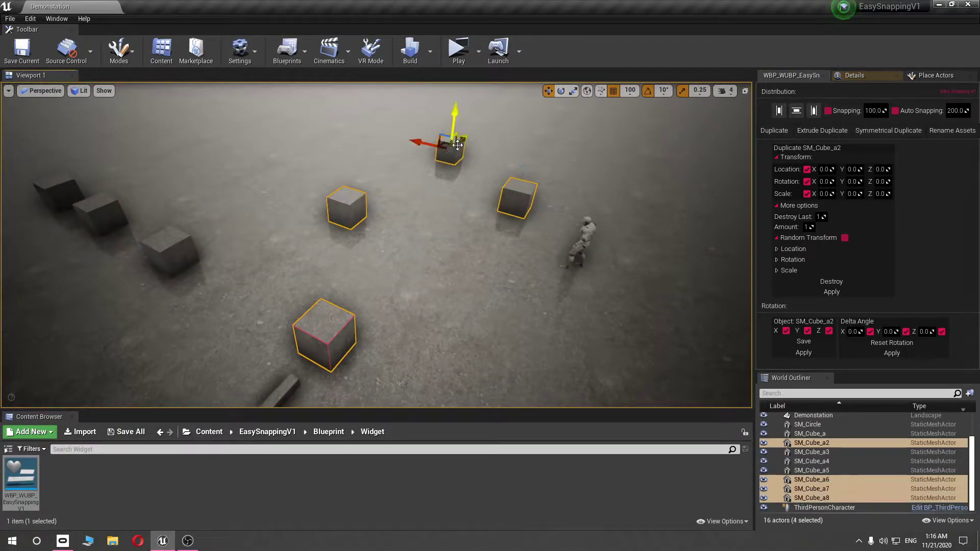
click(796, 111)
right_drag(627, 196, 616, 247)
right_drag(516, 301, 515, 302)
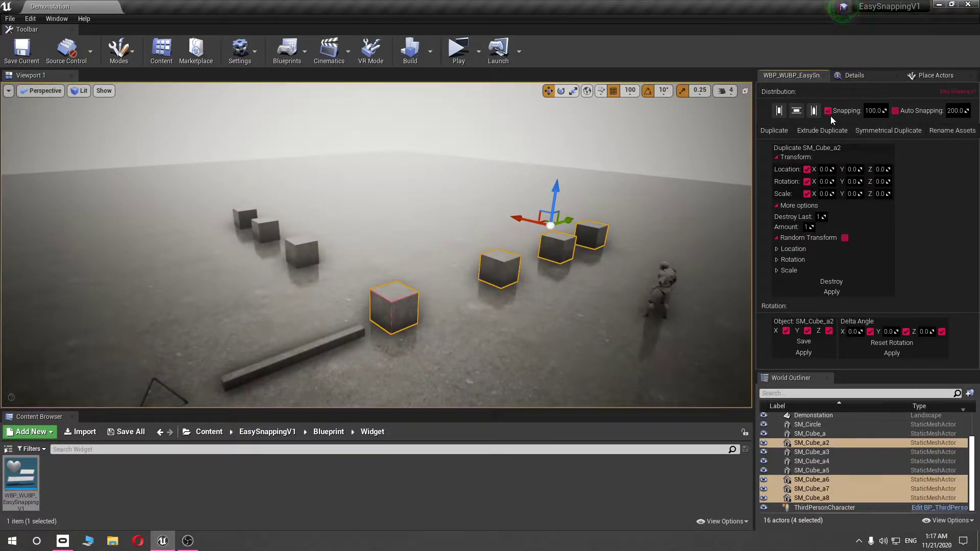
Try the three Distribution snap options on the selected cubes, settling on a ground row
click(780, 112)
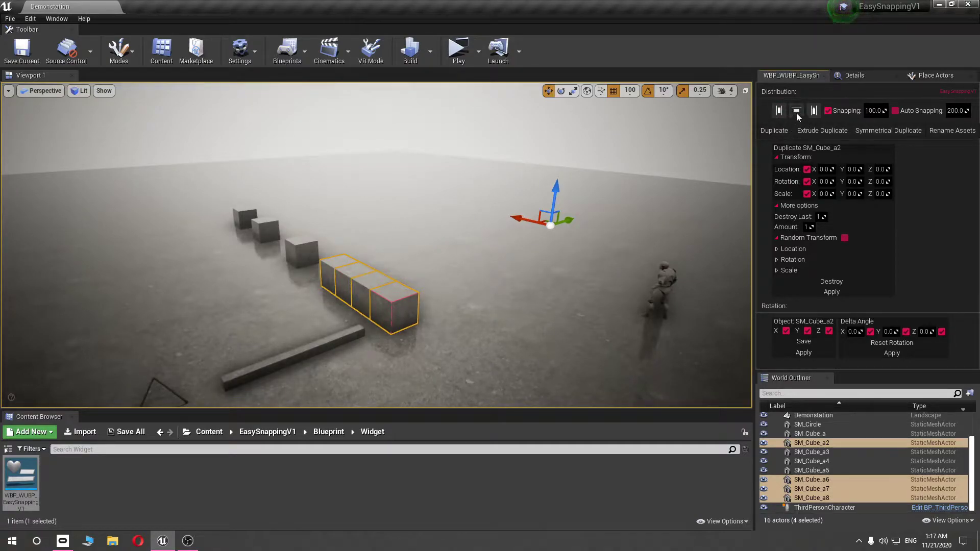
click(798, 115)
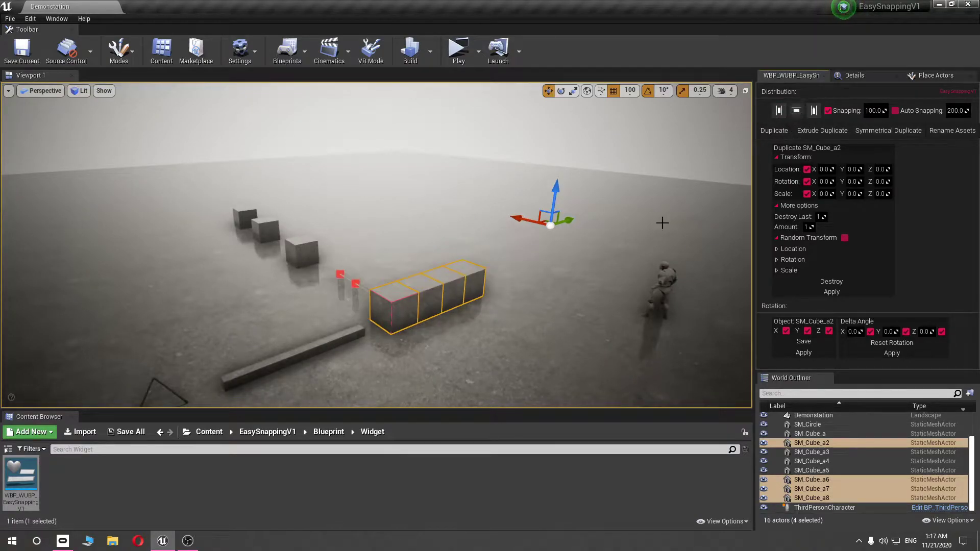
click(816, 110)
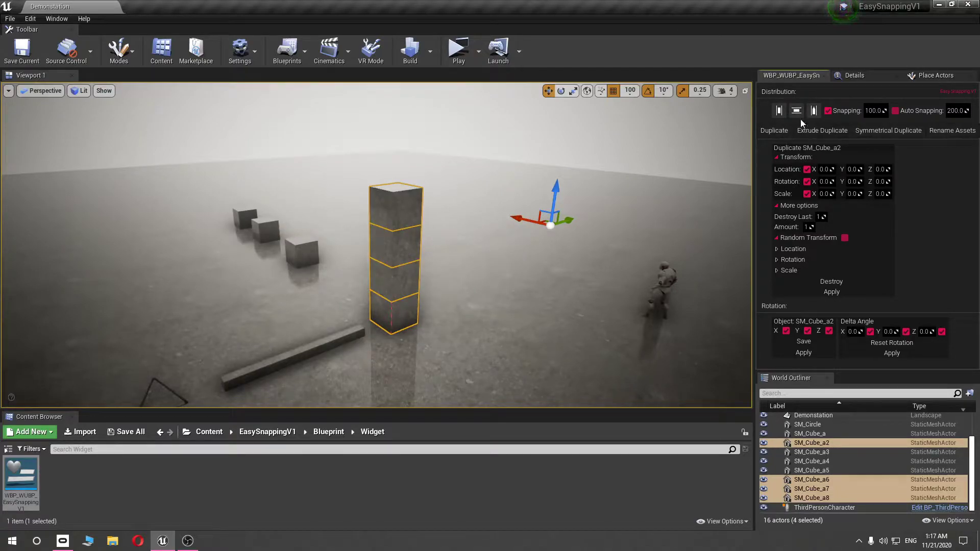
click(798, 114)
Snap cubes a2–a5 flush together into one touching row, then clear the selection
click(393, 306)
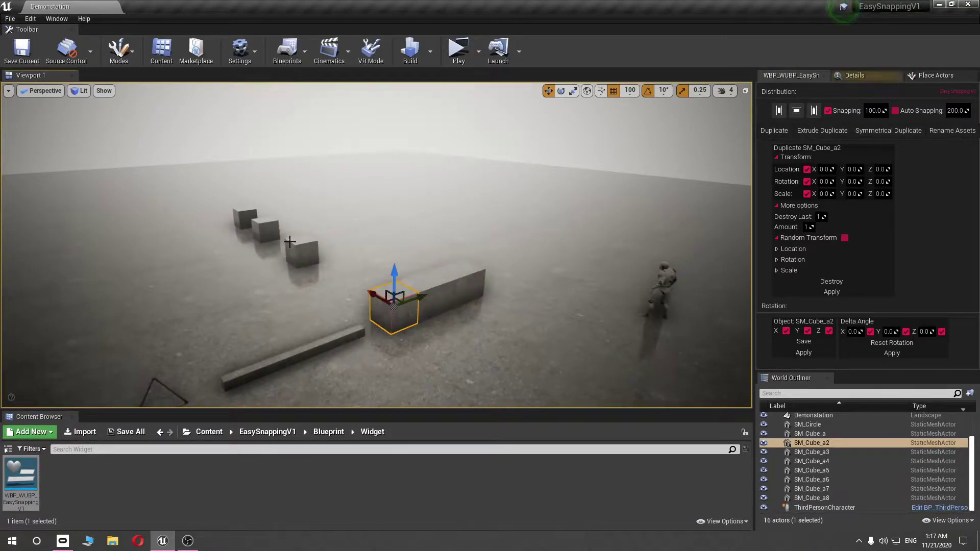
ctrl+click(302, 250)
ctrl+click(266, 230)
ctrl+click(245, 217)
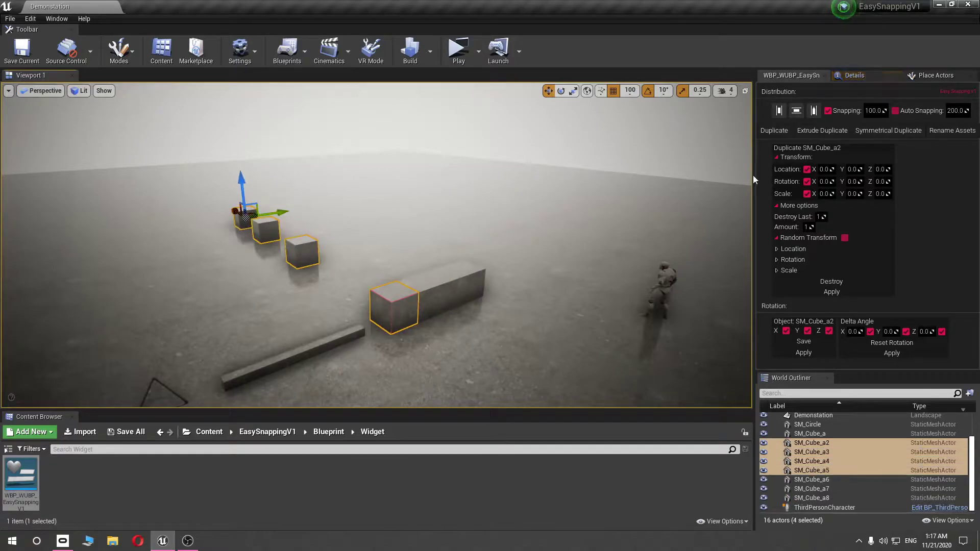
click(779, 111)
mouse_move(604, 237)
mouse_down()
mouse_move(572, 214)
mouse_move(490, 245)
mouse_move(573, 245)
mouse_up()
click(572, 215)
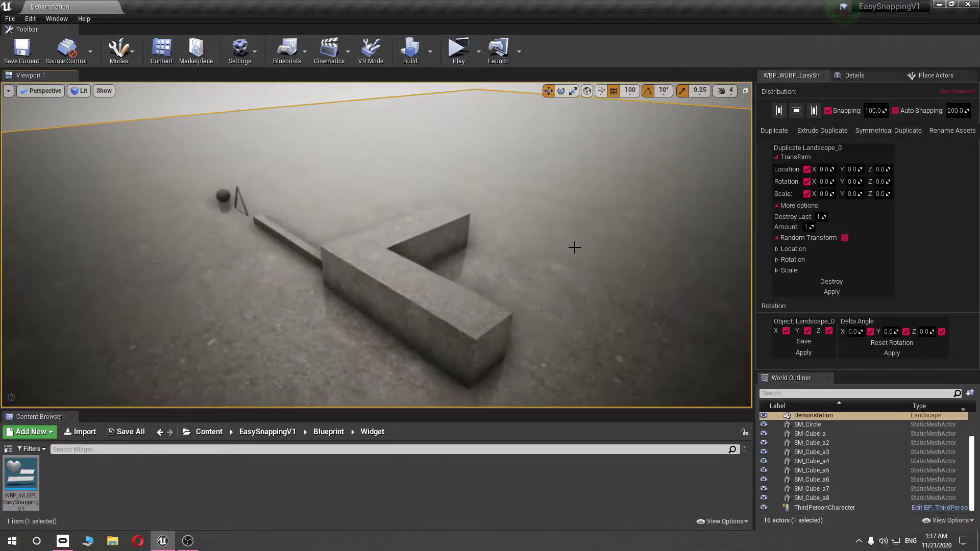
Delete five cubes from the wall one by one
click(462, 337)
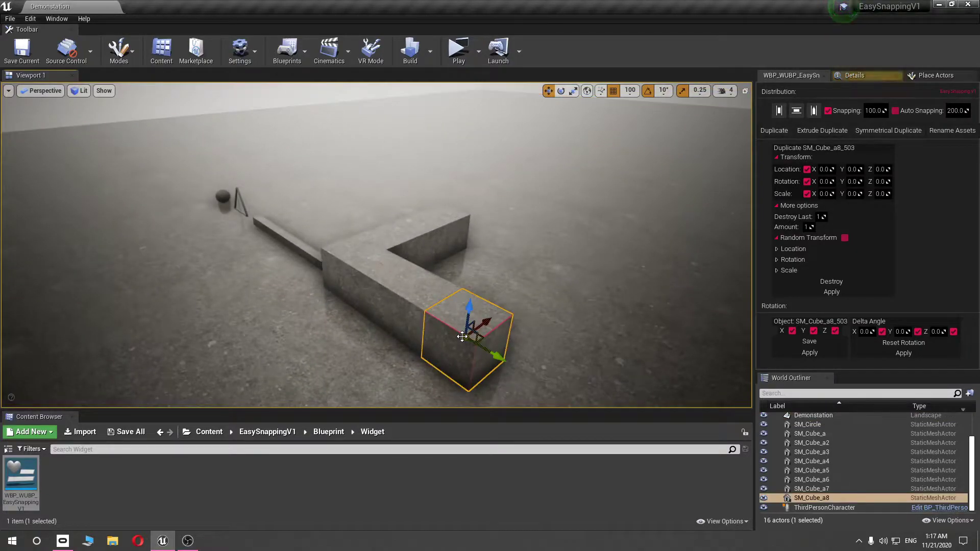
key(Delete)
click(398, 297)
key(Delete)
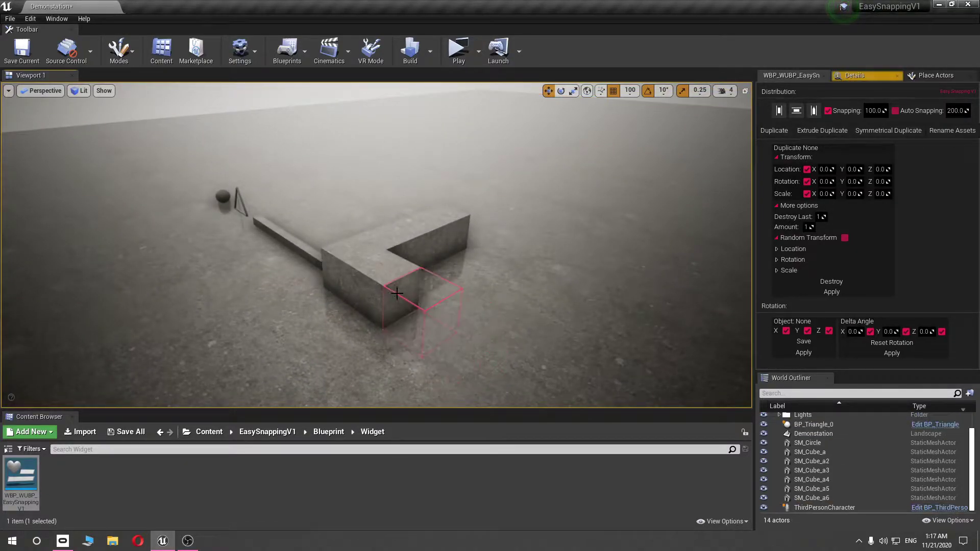
click(396, 292)
key(Delete)
click(415, 247)
key(Delete)
click(414, 248)
key(Delete)
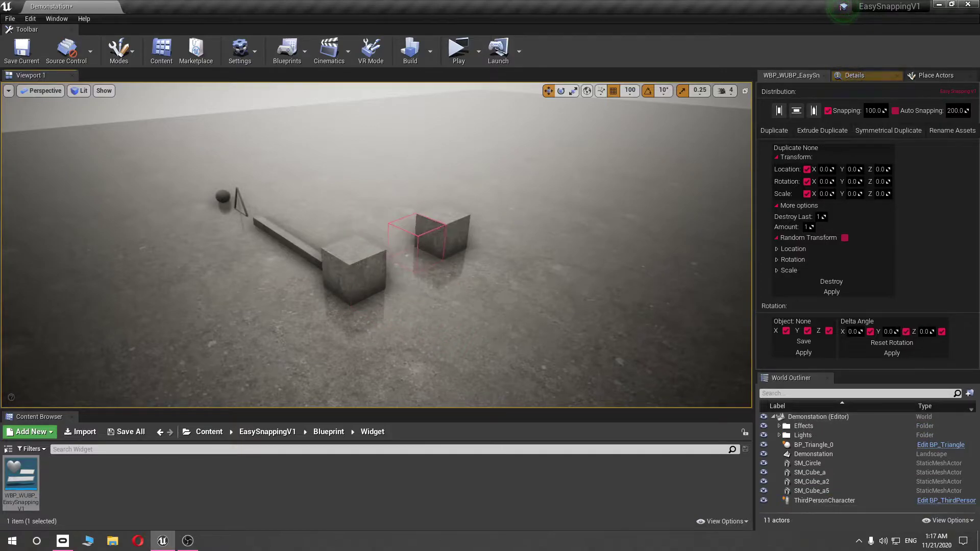
Frame SM_Cube_a5, move it to the right and copy it up and right
click(428, 248)
key(f)
drag(404, 276, 569, 280)
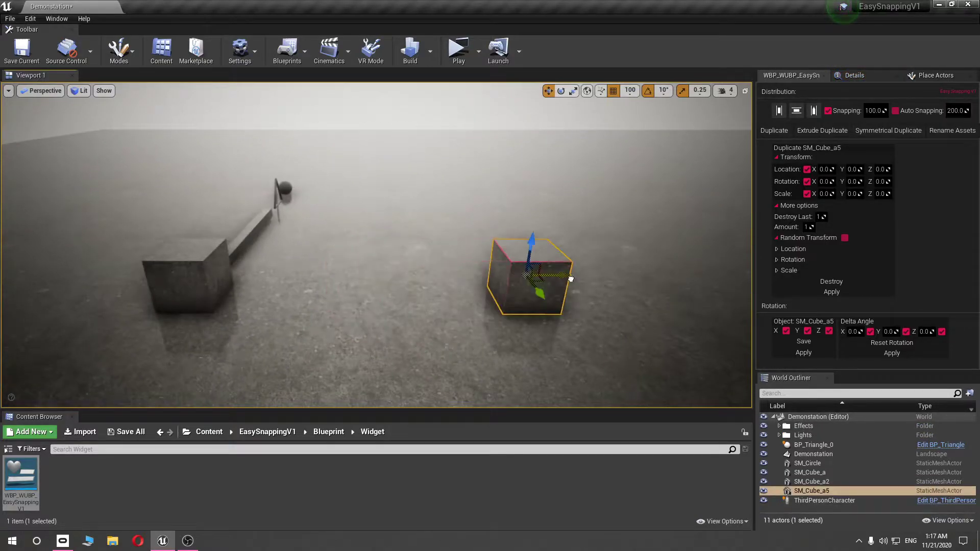
key(f)
mouse_move(373, 296)
alt+mouse_down()
mouse_move(500, 189)
mouse_move(587, 190)
alt+mouse_up()
key(f)
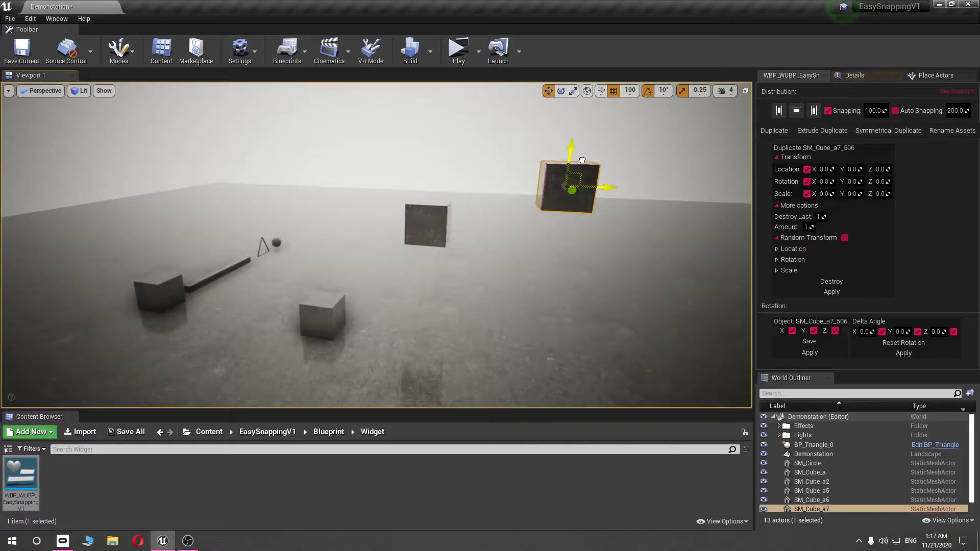
key(f)
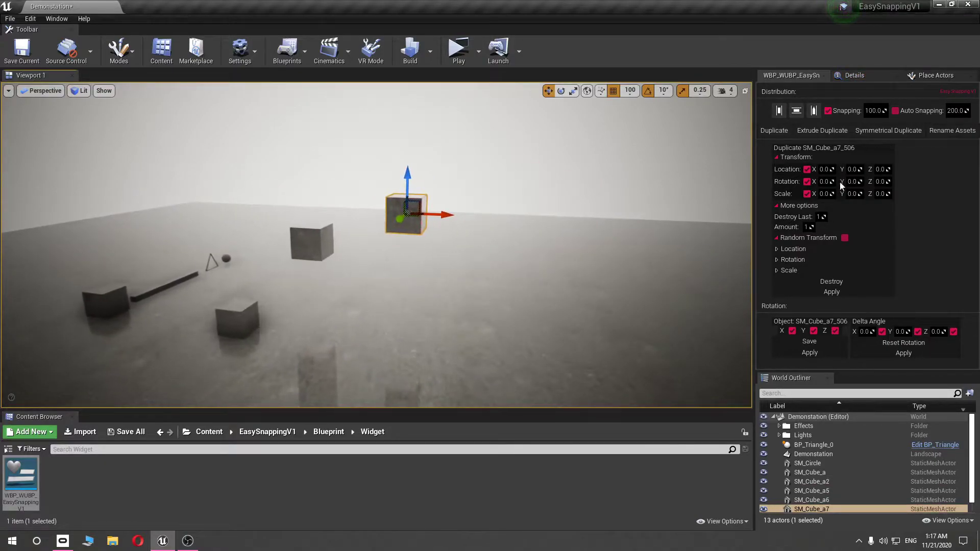
Turn off widget snapping and move the floating cubes, including SM_Cube_a6, beside the lower cube
click(829, 111)
scroll(490, 219, down, 2)
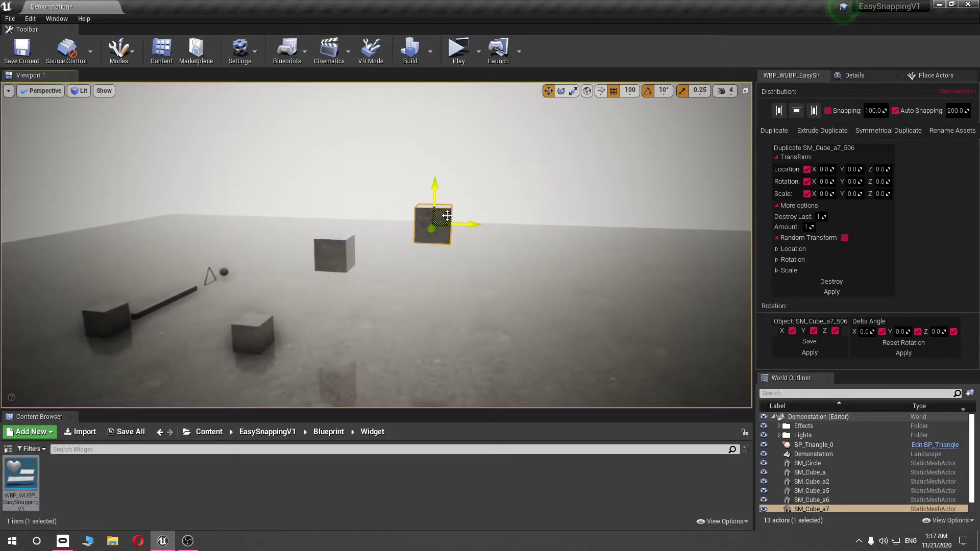
mouse_move(445, 215)
mouse_down()
mouse_move(412, 214)
mouse_move(410, 266)
mouse_move(392, 305)
mouse_move(372, 295)
mouse_up()
click(334, 250)
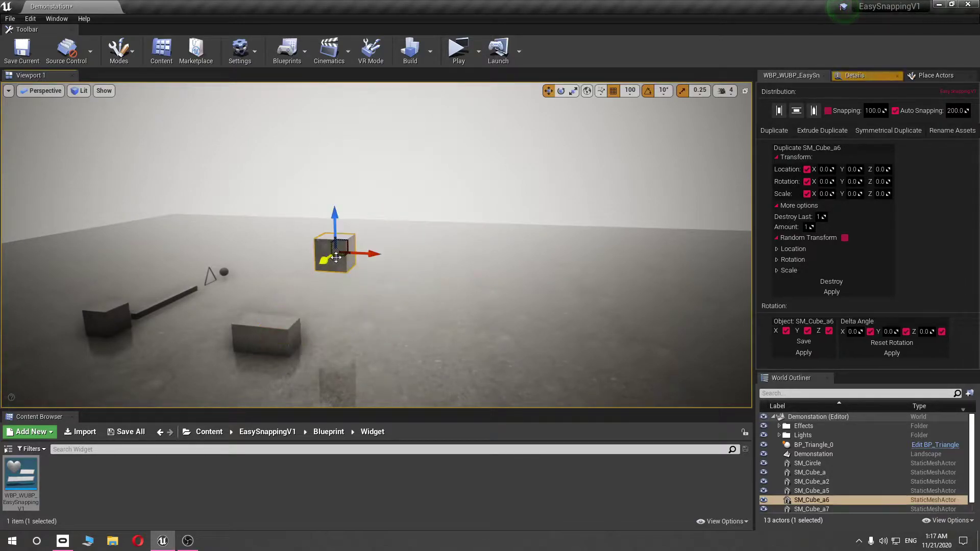
drag(346, 237, 357, 294)
right_drag(358, 300, 361, 296)
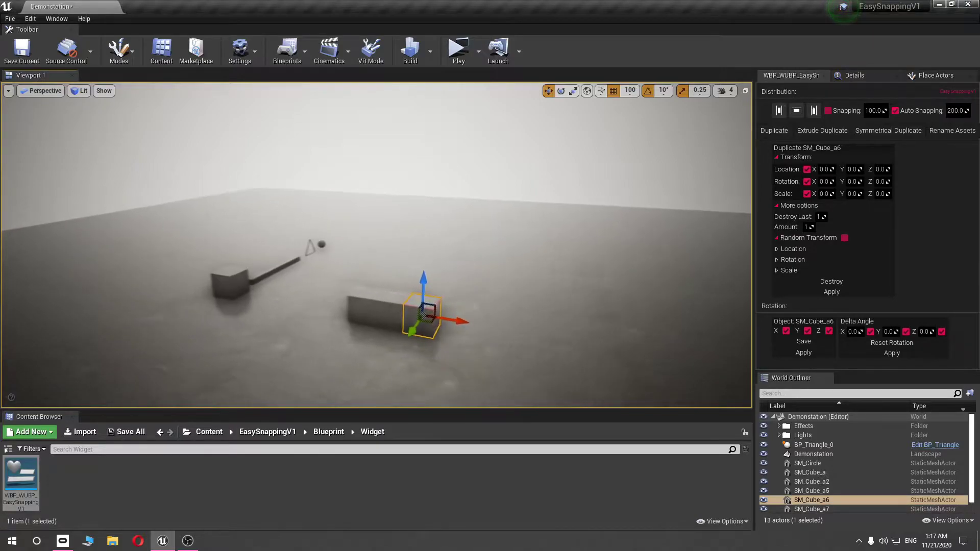
Slide SM_Cube_a5 and SM_Cube_a6 along X against the end of the left block
click(469, 256)
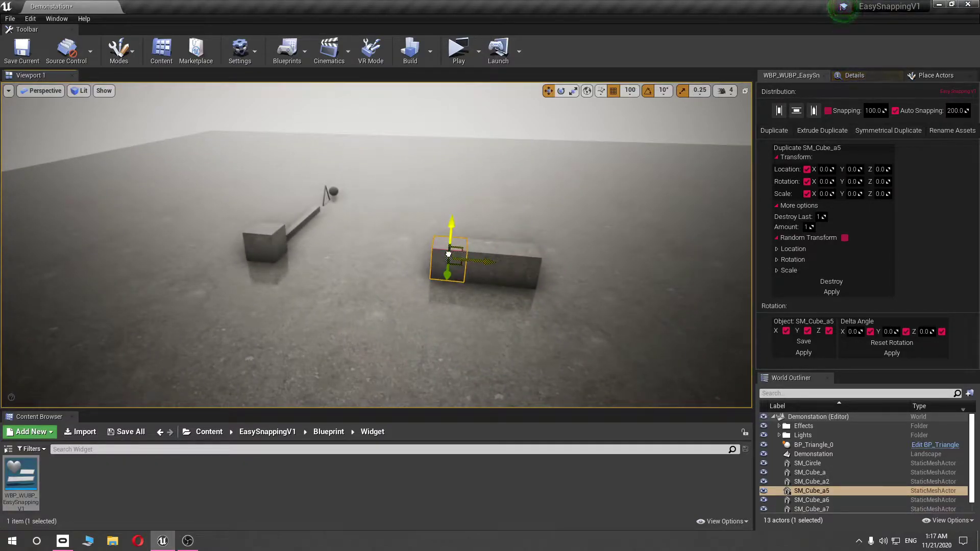
drag(470, 257, 350, 232)
click(463, 258)
drag(463, 258, 438, 266)
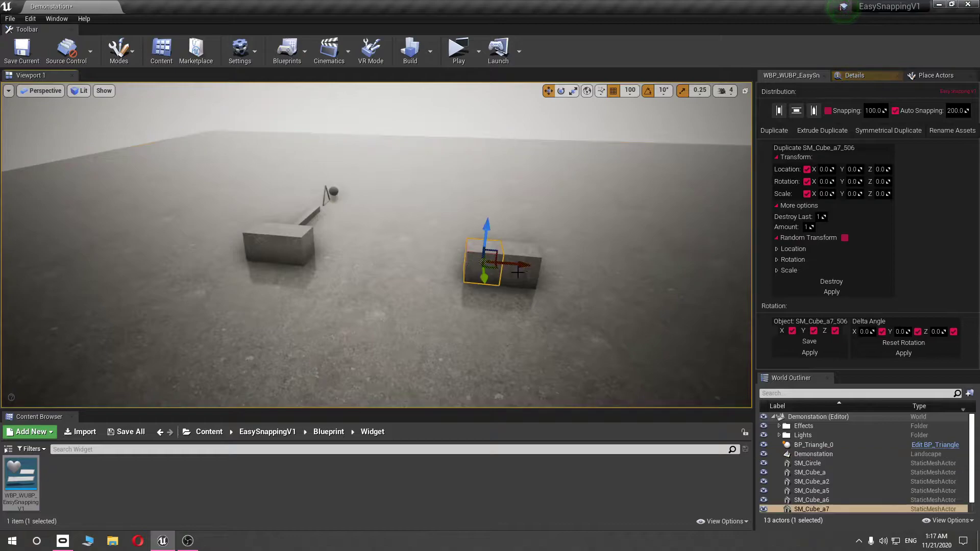
click(540, 273)
drag(542, 274, 442, 273)
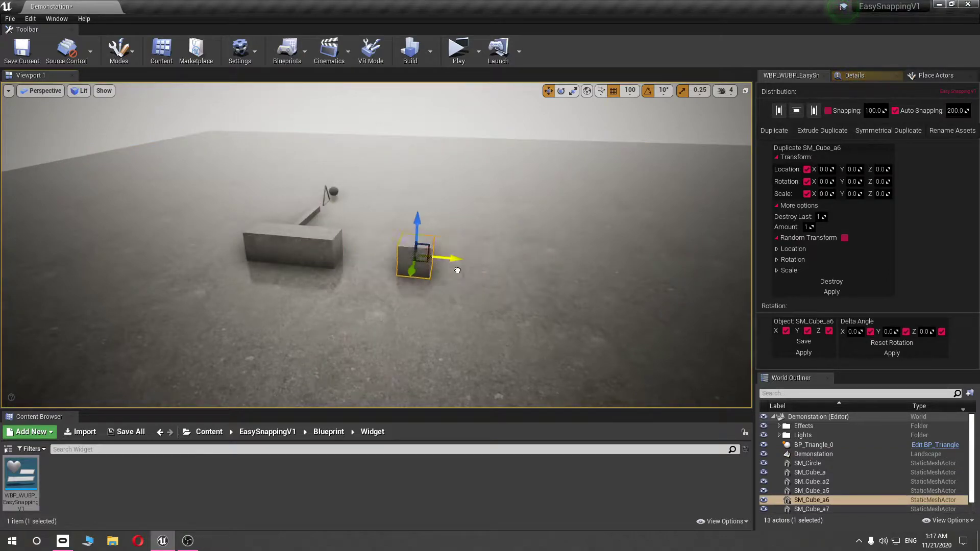
right_drag(453, 272, 455, 269)
Undo the cube moves and preview the Extrude, Symmetrical and Rename options before returning to Duplicate
key(ctrl+z)
key(ctrl+z)
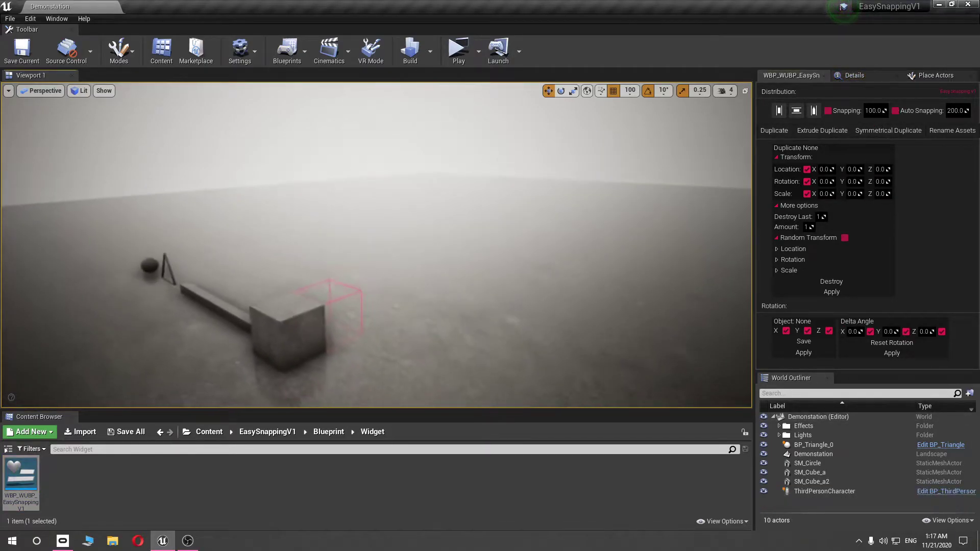
click(817, 135)
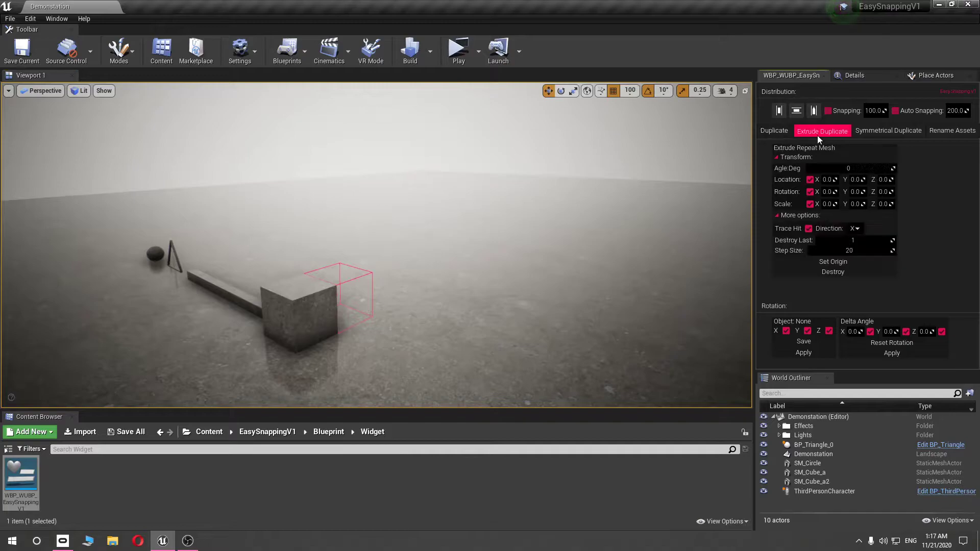
click(871, 134)
click(945, 134)
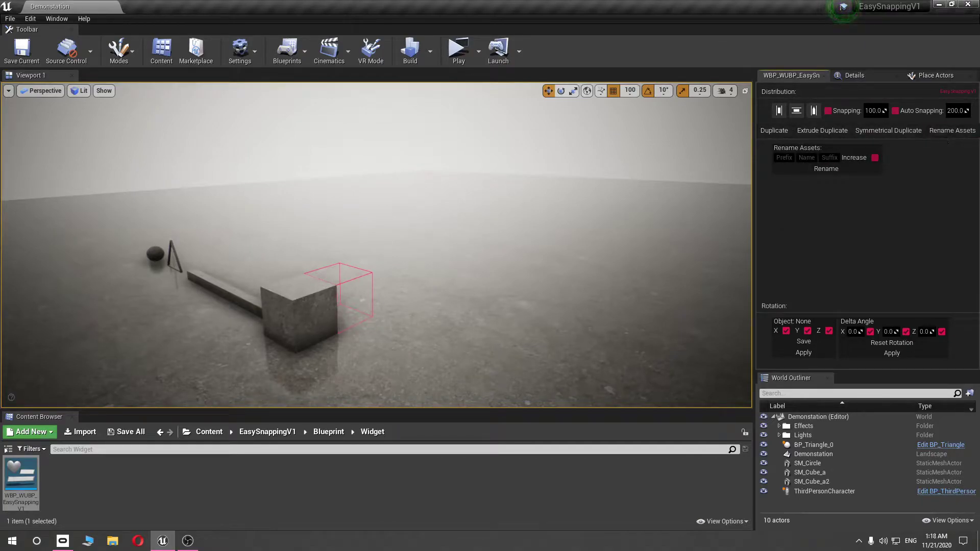
click(774, 132)
Select and frame SM_Cube_a2, and set the Duplicate Location X offset to 120
right_drag(711, 186, 620, 223)
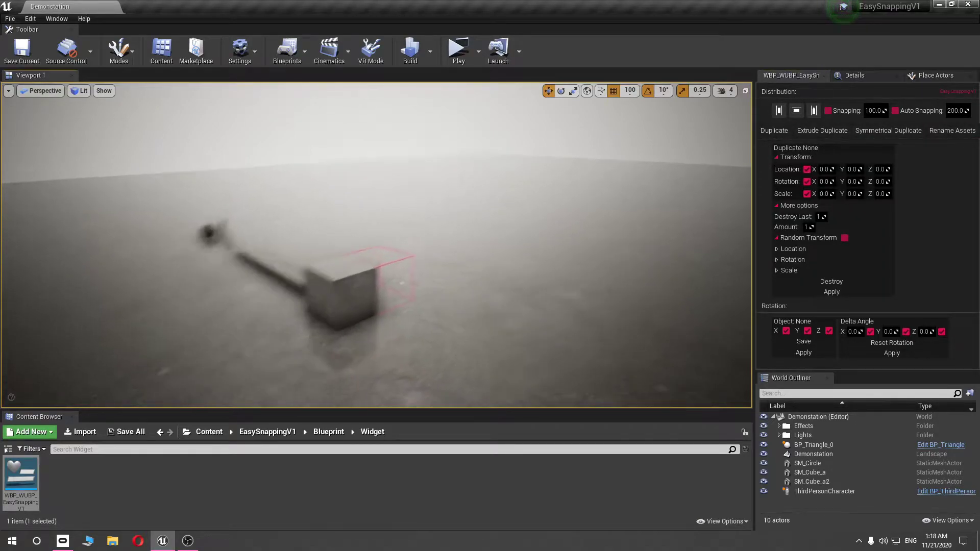
click(389, 266)
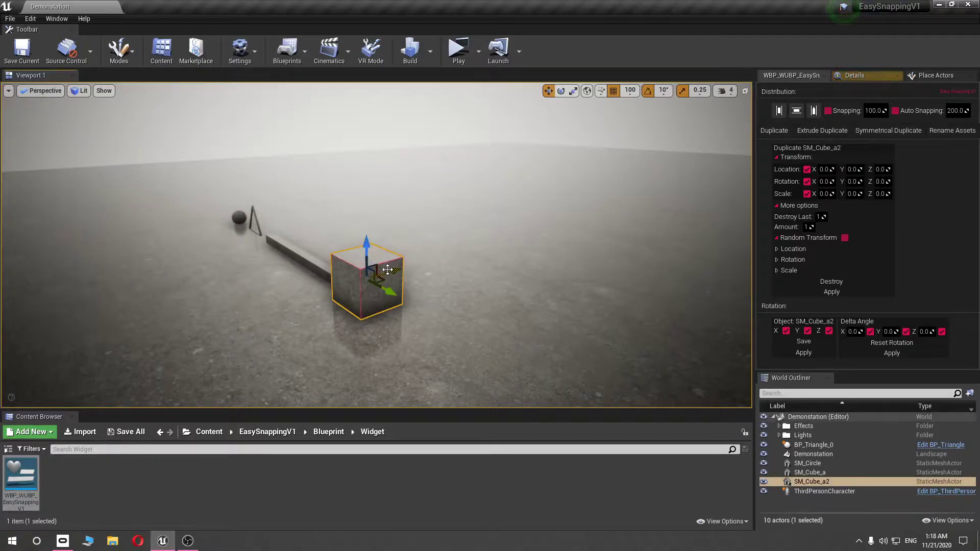
key(f)
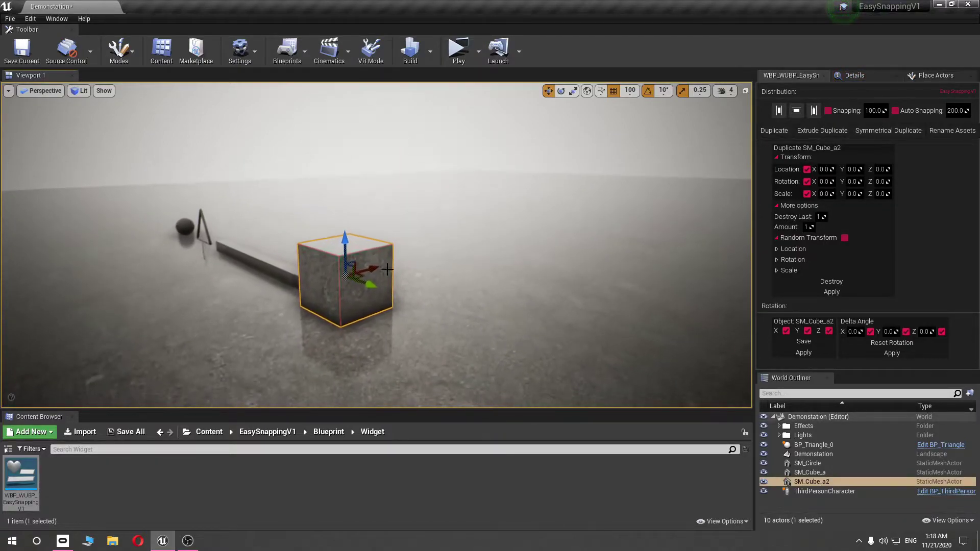
click(820, 169)
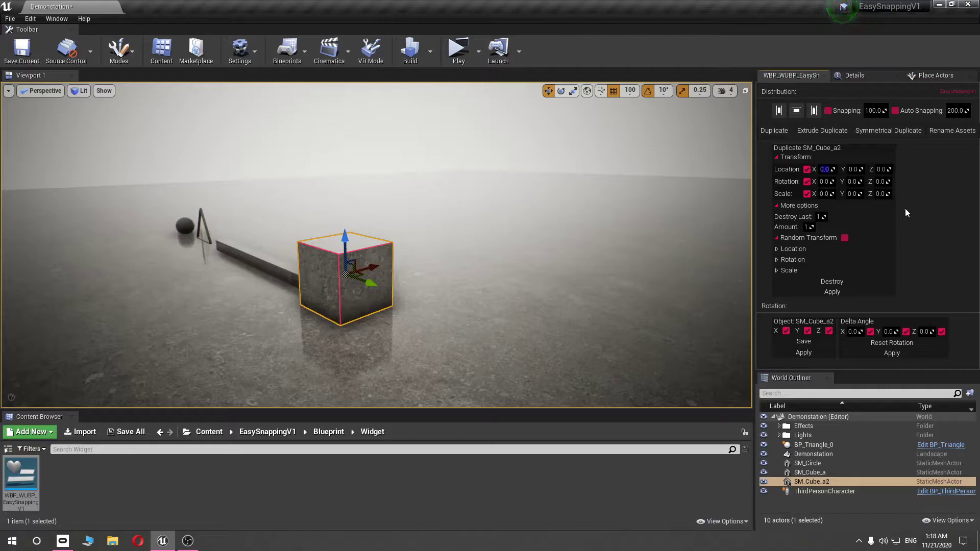
text(120)
key(Return)
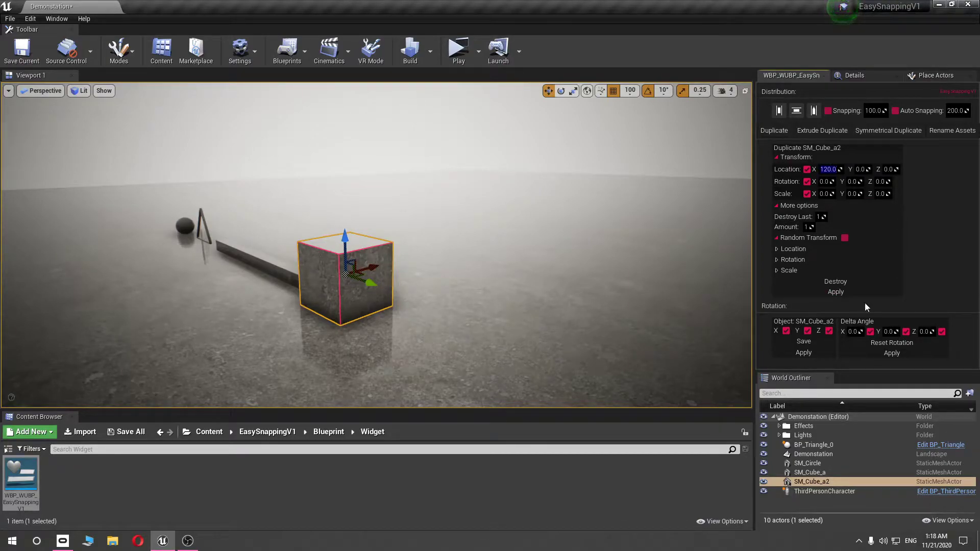
Apply the duplicate repeatedly to build a row of copies 120 units apart
click(865, 296)
click(865, 297)
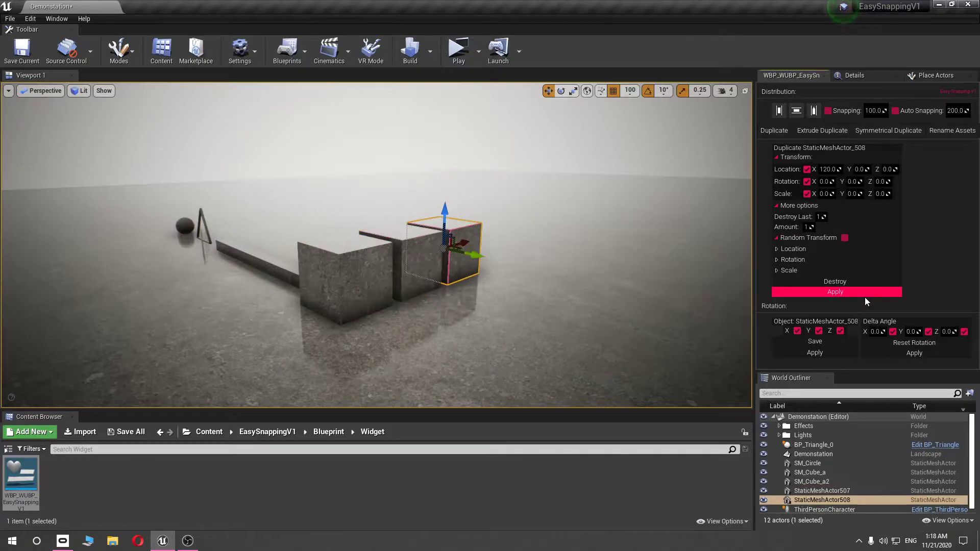
click(865, 297)
click(865, 298)
click(864, 297)
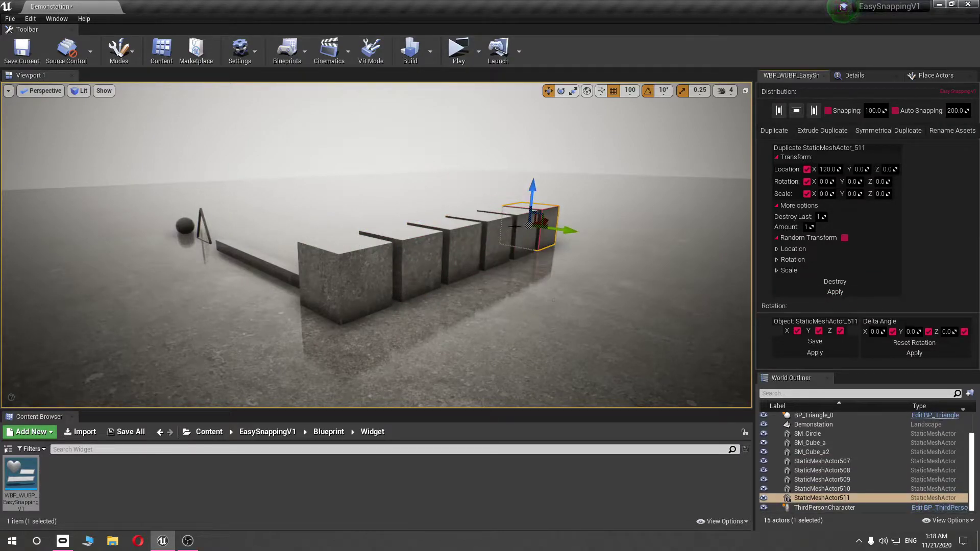
Destroy all five duplicates, lowering Destroy Last to 1, then save with SM_Cube_a2 selected
click(816, 284)
click(816, 284)
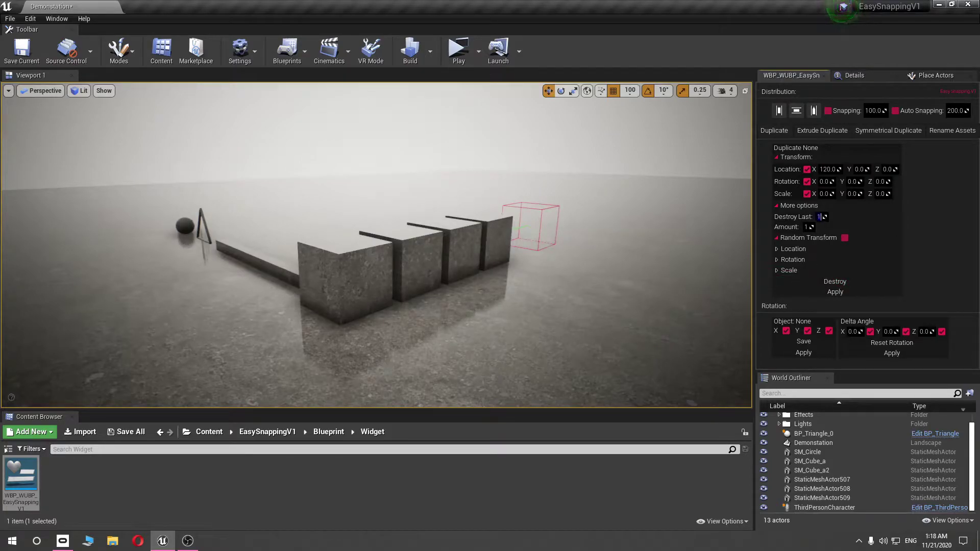
text(2)
click(828, 282)
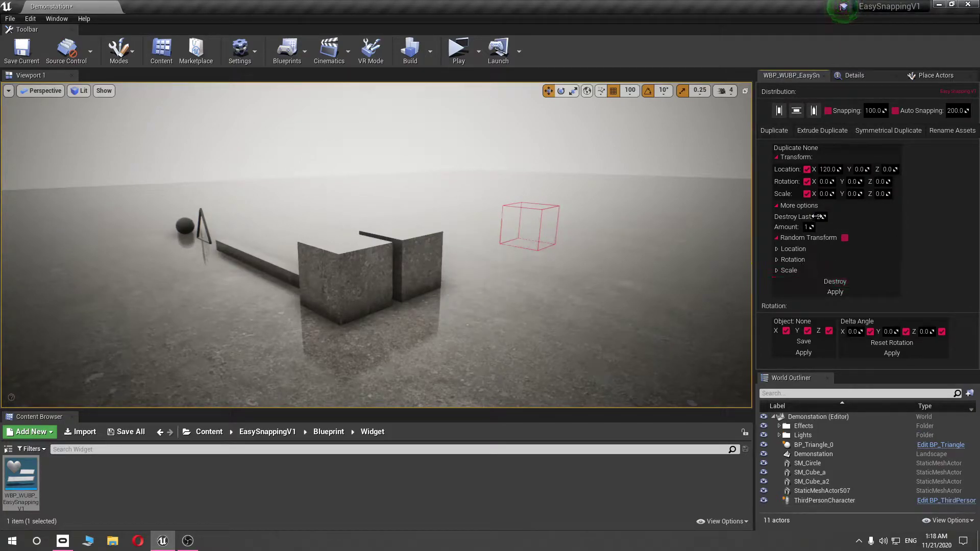
drag(821, 216, 846, 221)
click(838, 282)
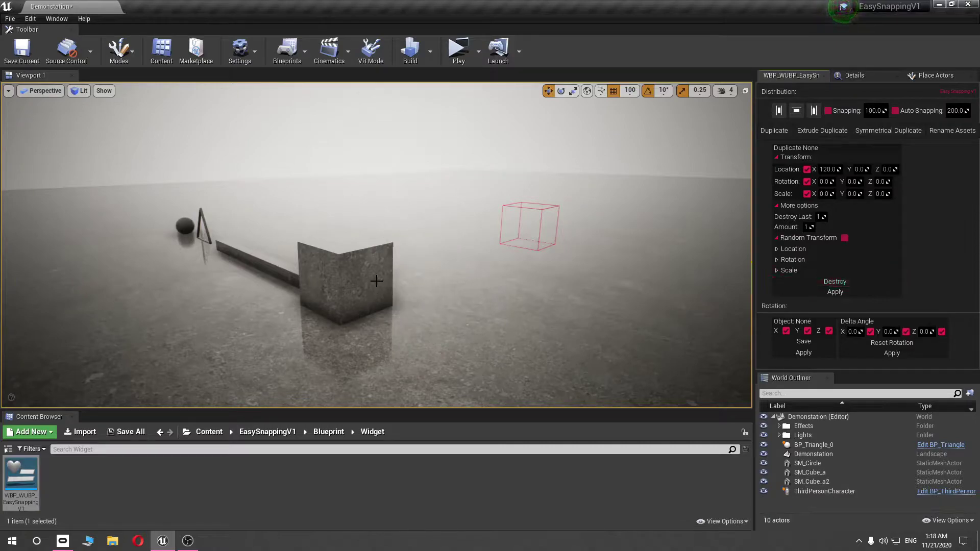
click(361, 280)
key(ctrl+s)
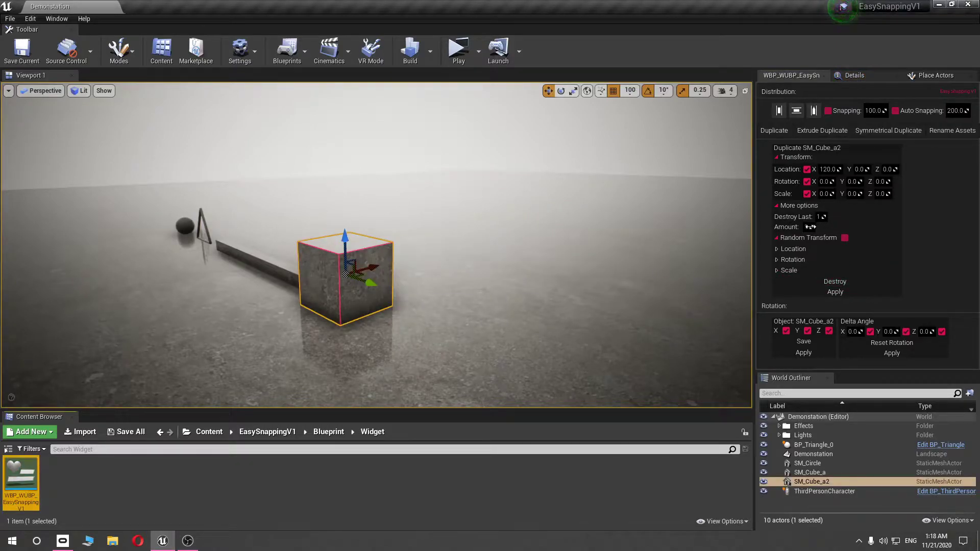
Set the duplicate Amount to 20 and create 20 copies along X
click(811, 227)
text(20)
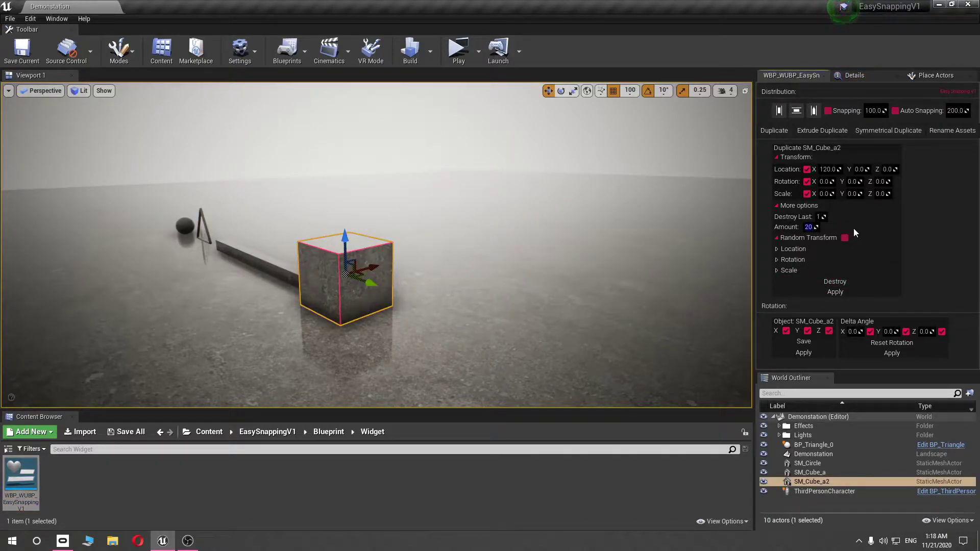
click(847, 291)
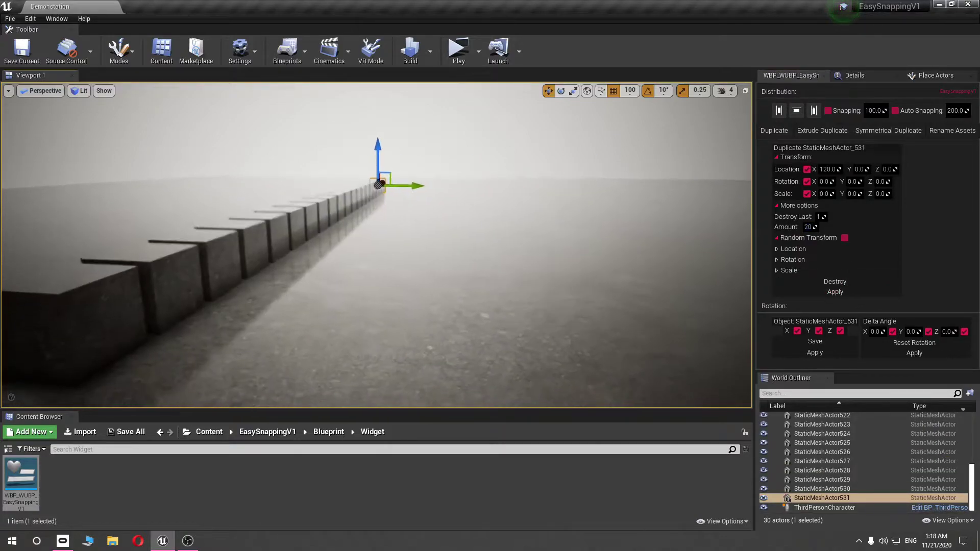
right_drag(649, 279, 649, 280)
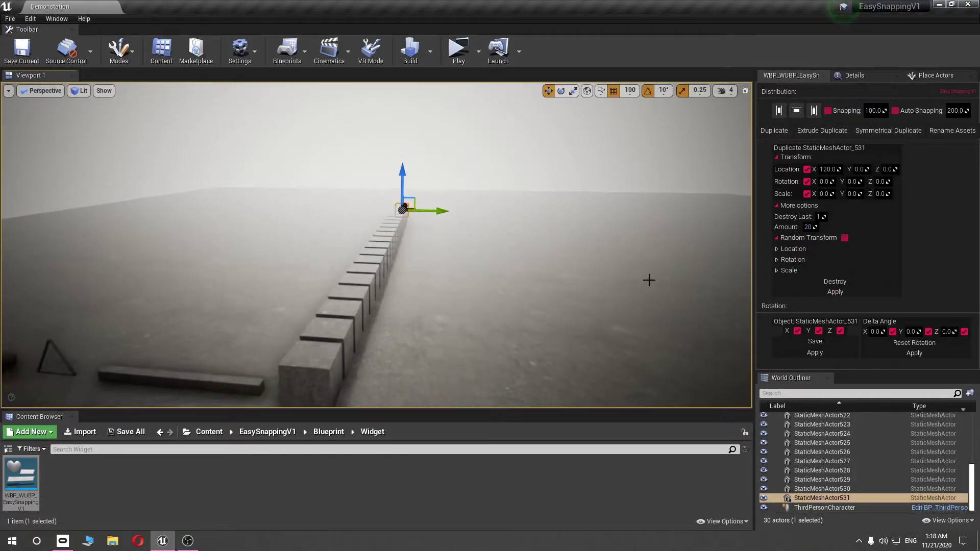
Set the Y offset to 100 and add 20 more copies along Y
click(862, 169)
key(BackSpace)
key(BackSpace)
text(100)
key(Return)
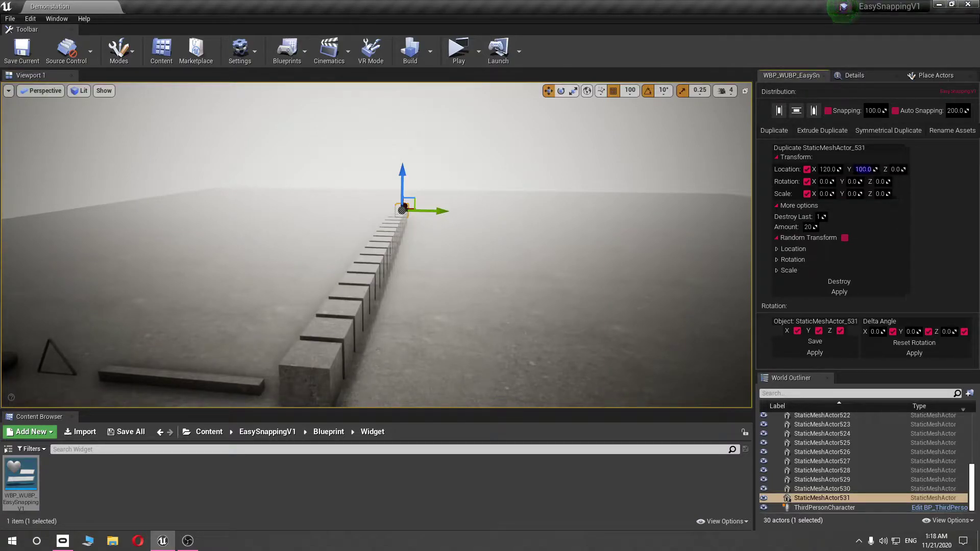
click(855, 293)
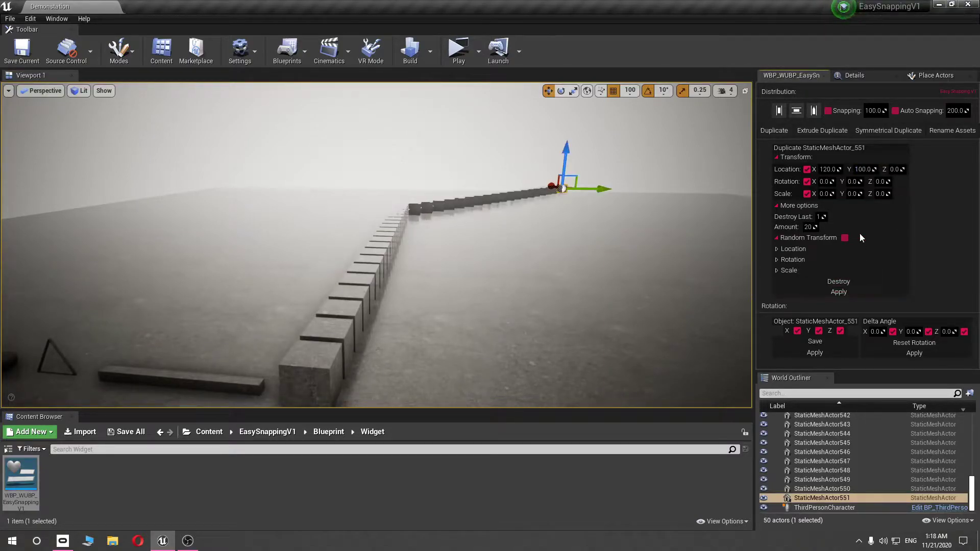
Change the X offset to -120 and add 20 copies toward negative X
click(830, 170)
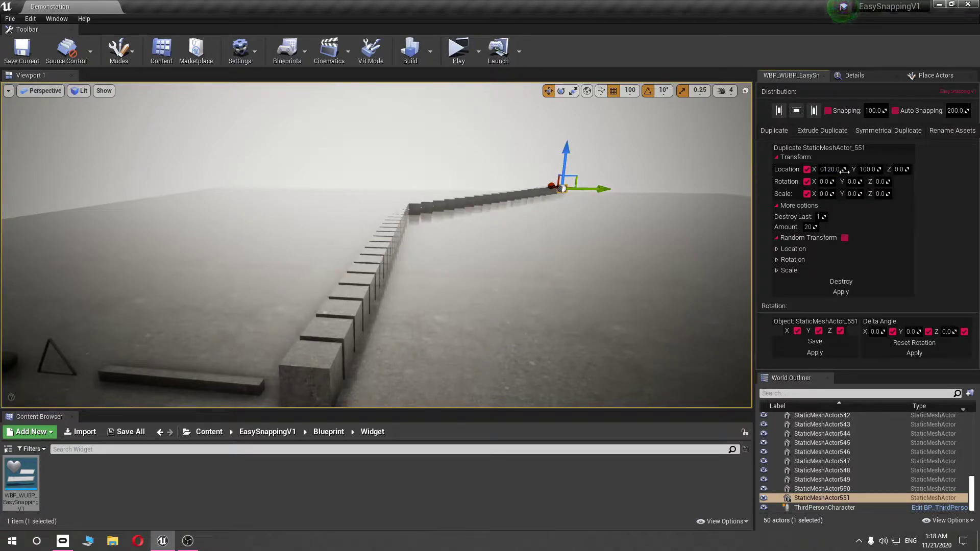
text(-)
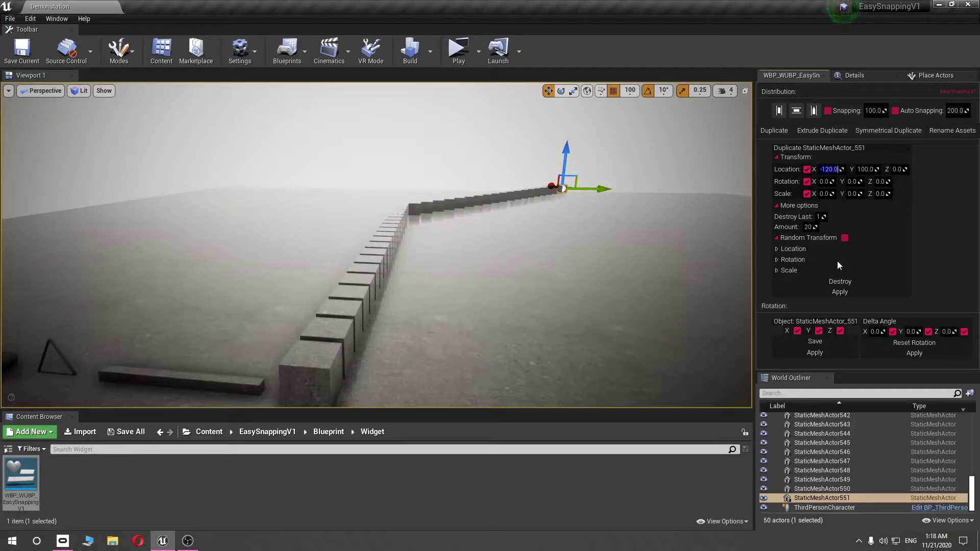
click(835, 294)
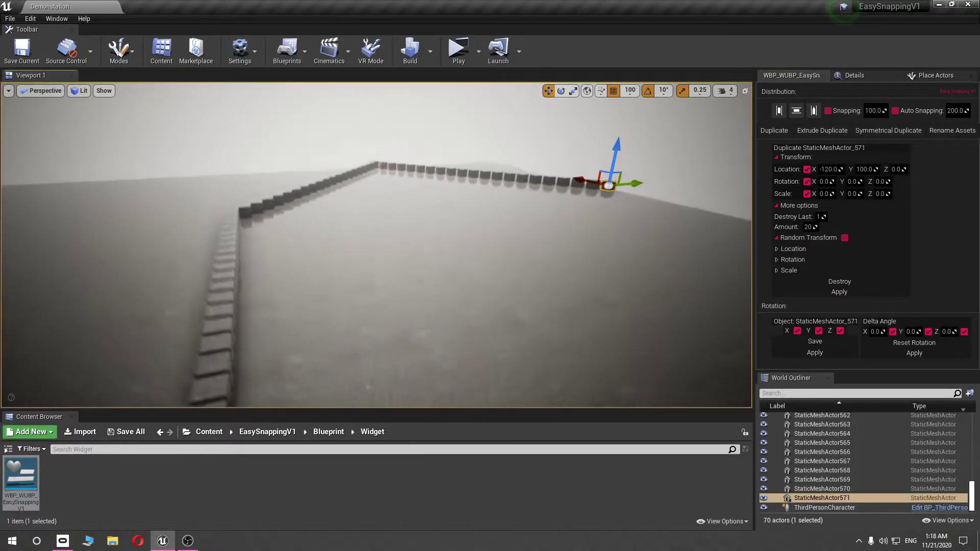
mouse_move(642, 271)
right_down()
mouse_move(603, 347)
mouse_move(587, 266)
mouse_move(588, 285)
right_up()
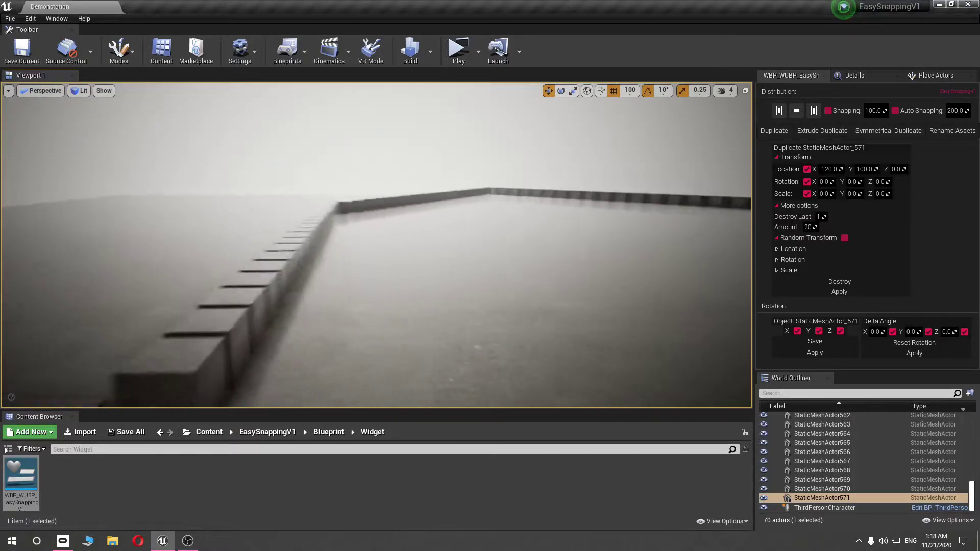
Destroy all 60 duplicated cubes with Destroy Last 20, then reselect SM_Cube_a2
click(850, 281)
text(20)
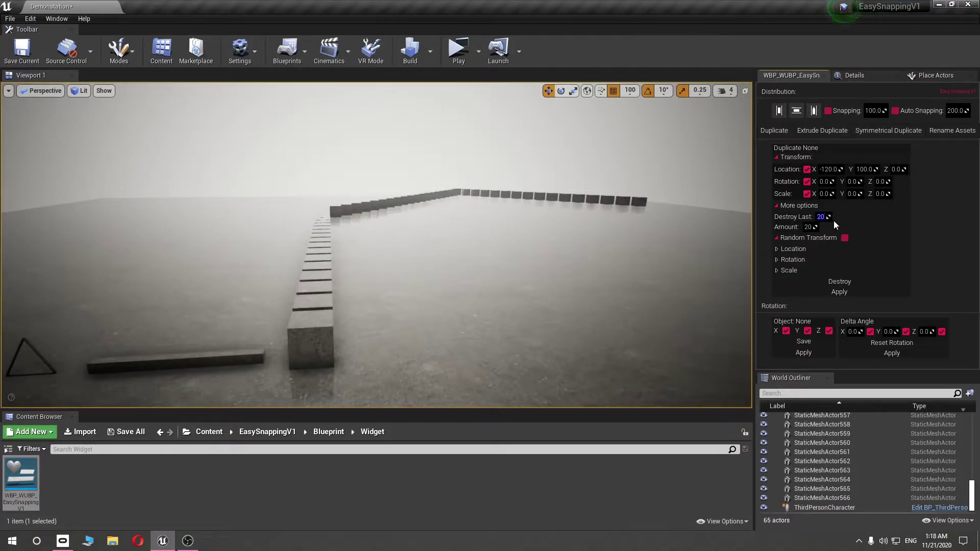
click(873, 284)
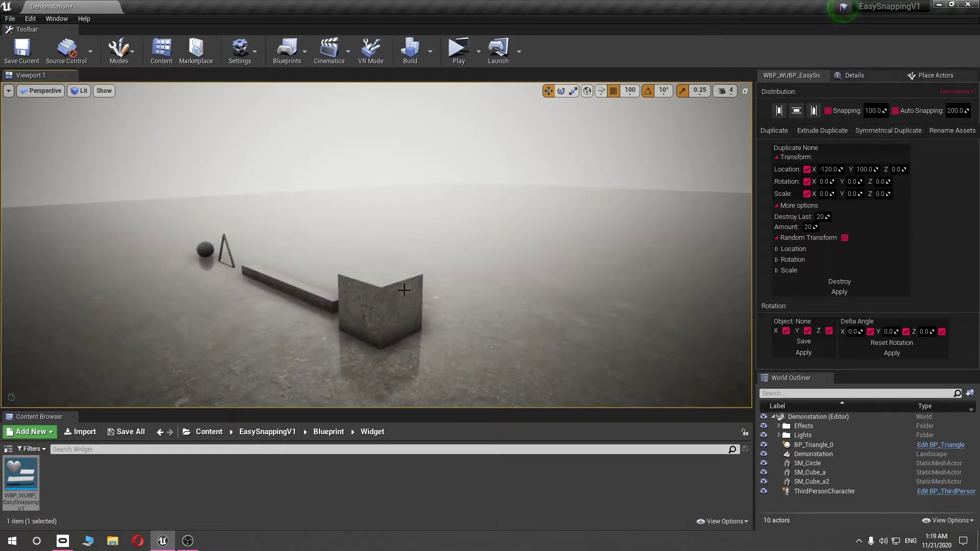
click(404, 289)
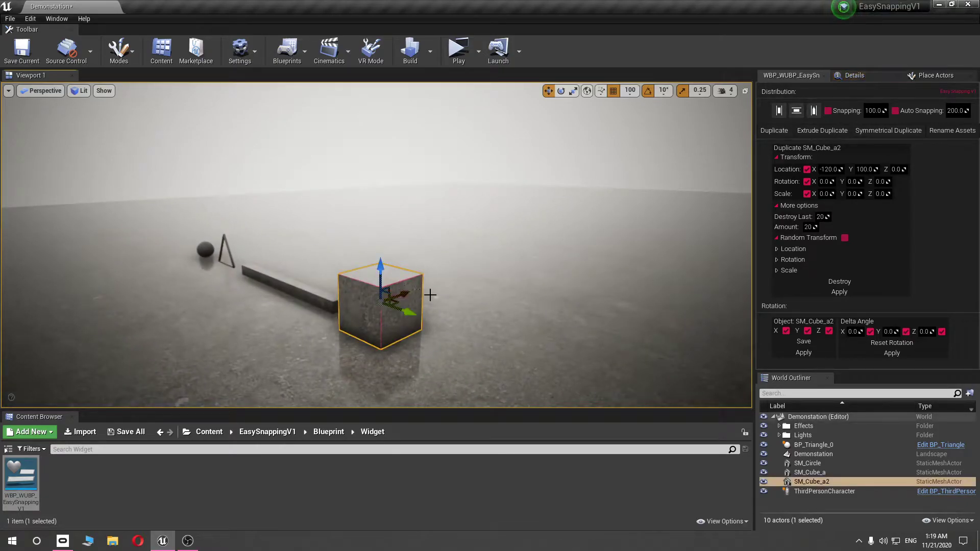
Enable Random Transform and expand its Location, Rotation and Scale range sections
click(845, 239)
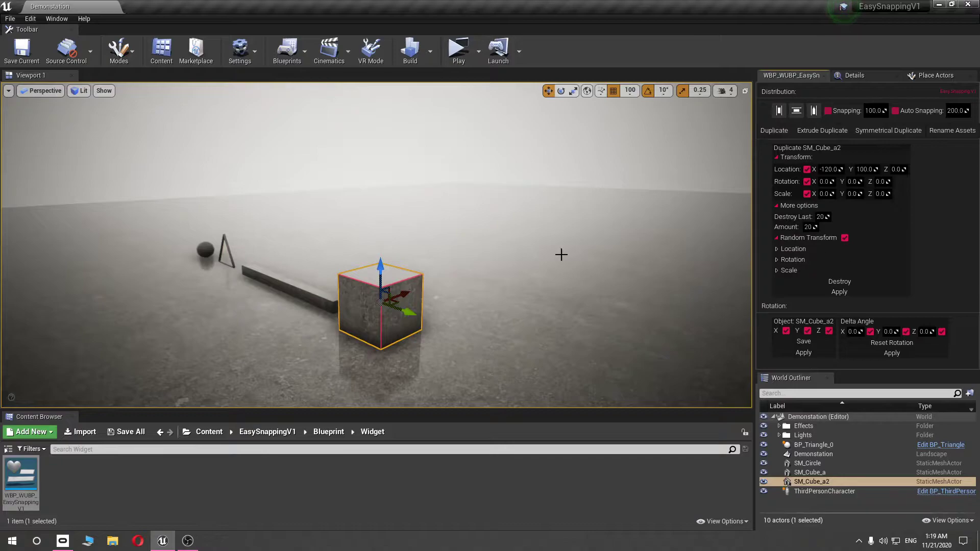
right_drag(562, 255, 559, 256)
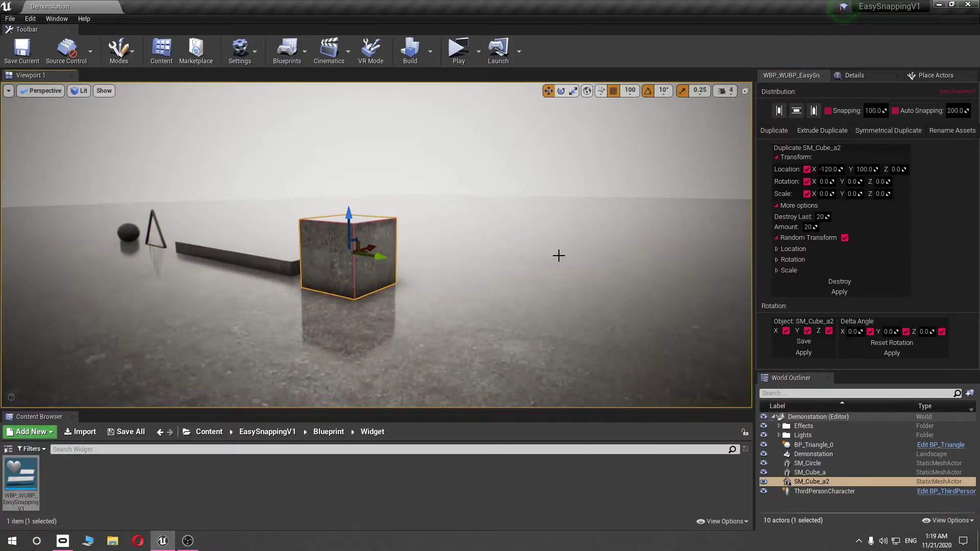
click(777, 250)
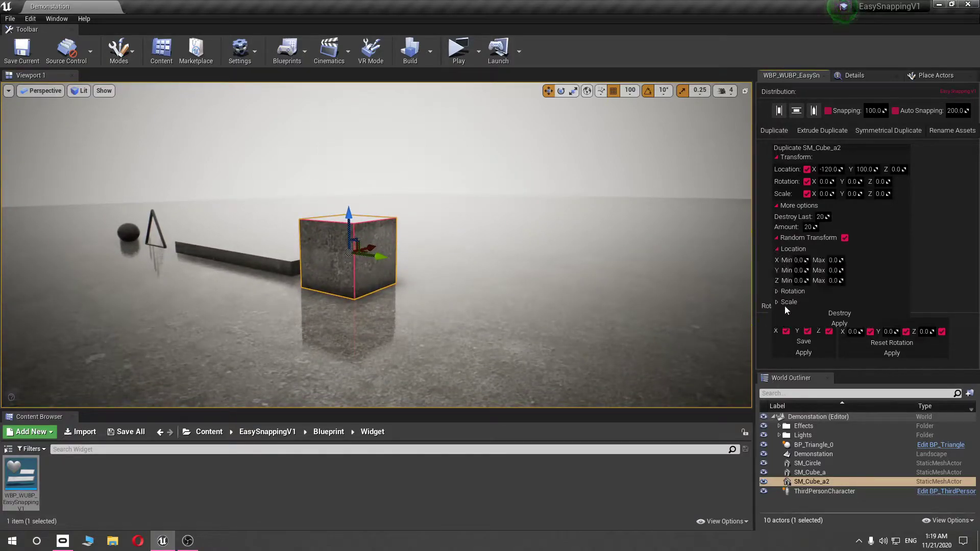
click(778, 294)
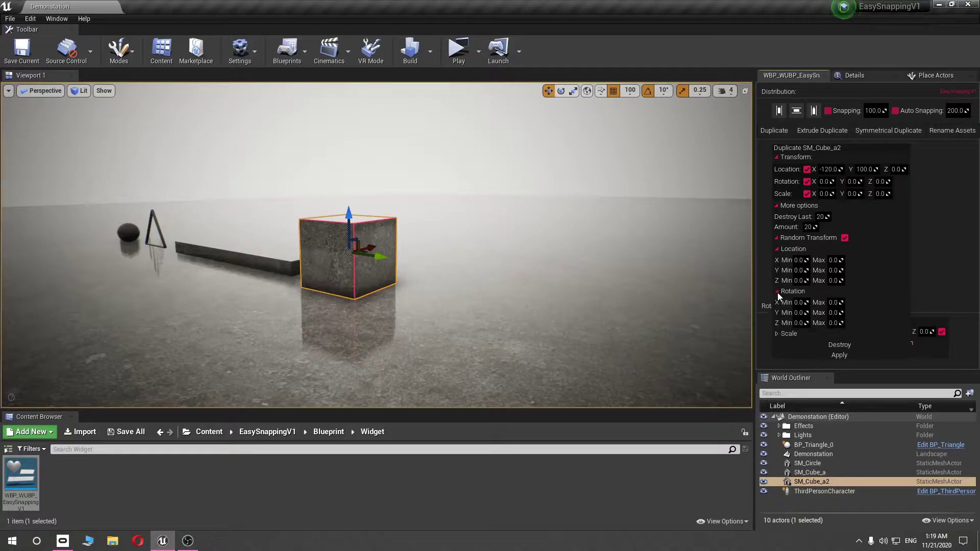
click(800, 333)
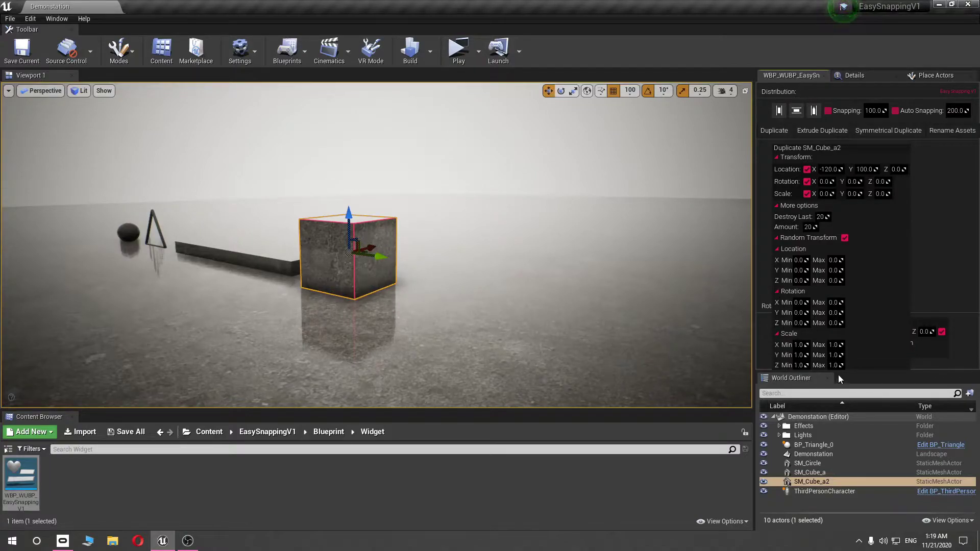
drag(839, 373, 839, 406)
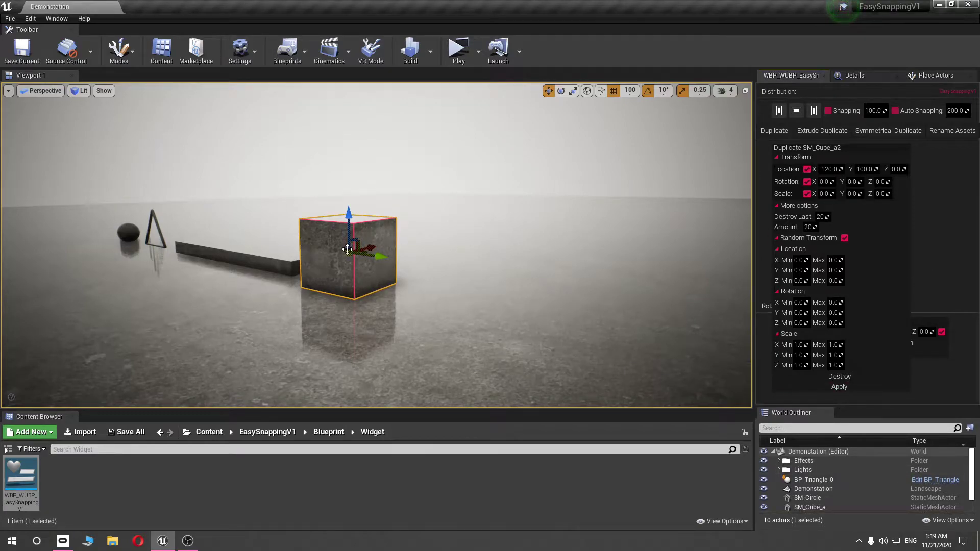
right_drag(347, 249, 357, 261)
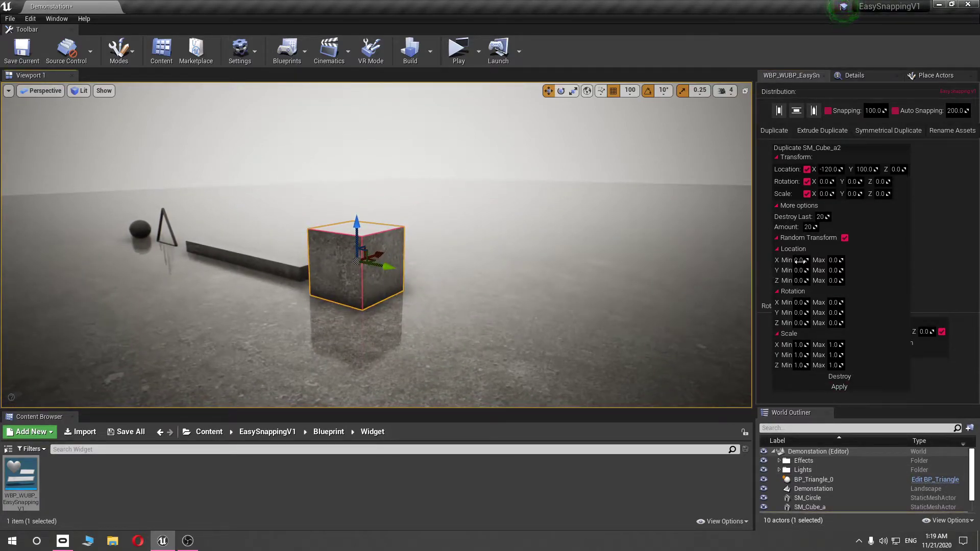
Enter random location minimums X 120, Y -200, Z -100 and drag the X and Y rotation minimums
text(120.0)
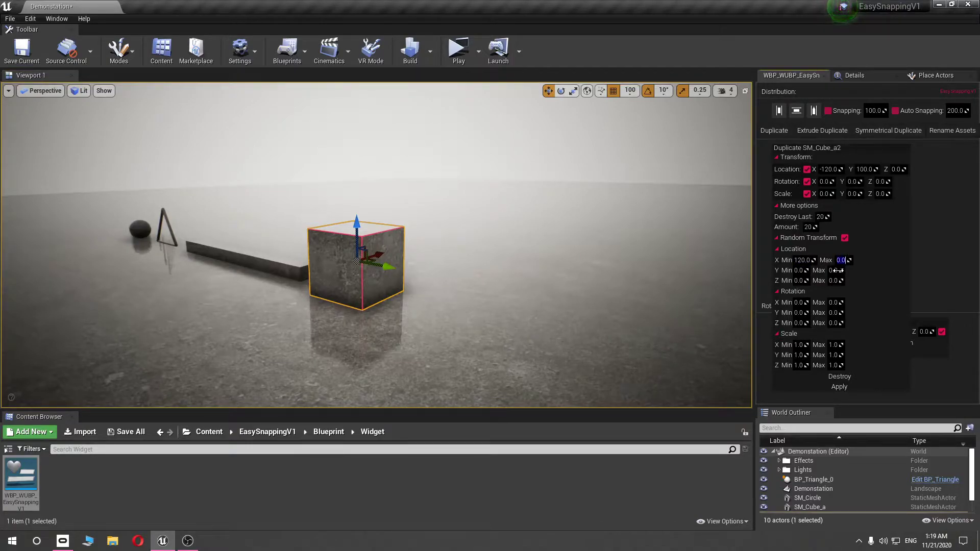
key(Tab)
text(-2)
text(0)
key(Tab)
text(-100.0)
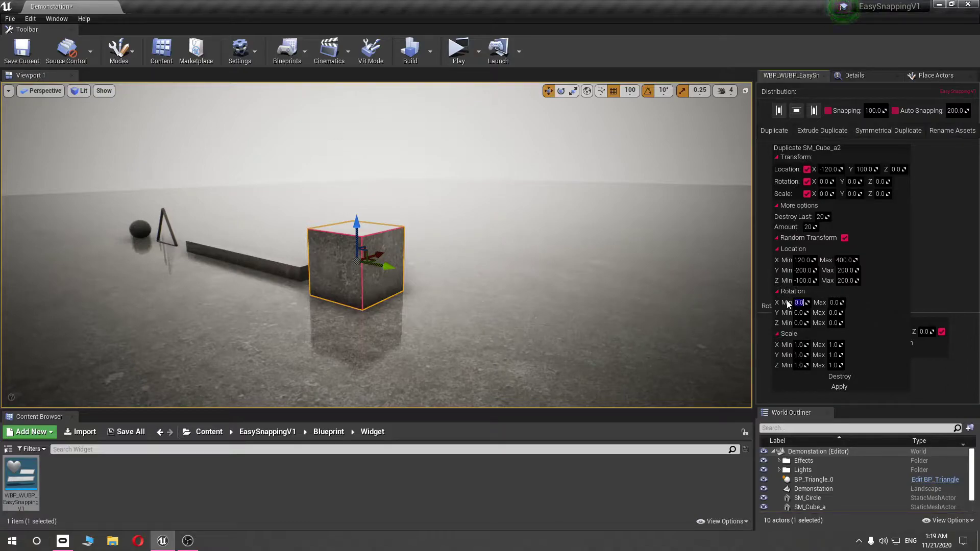
drag(788, 305, 776, 307)
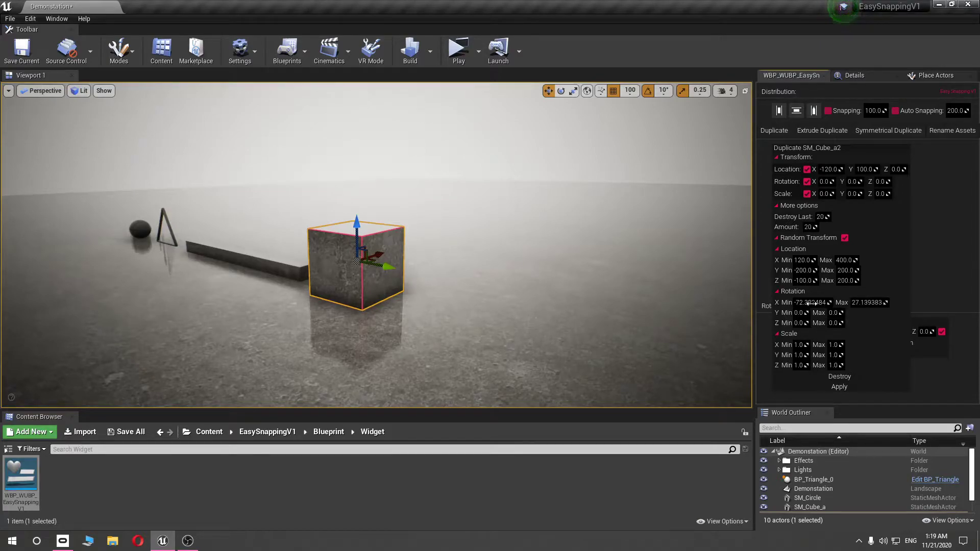
mouse_move(800, 317)
mouse_down()
mouse_move(791, 317)
mouse_move(799, 323)
mouse_up()
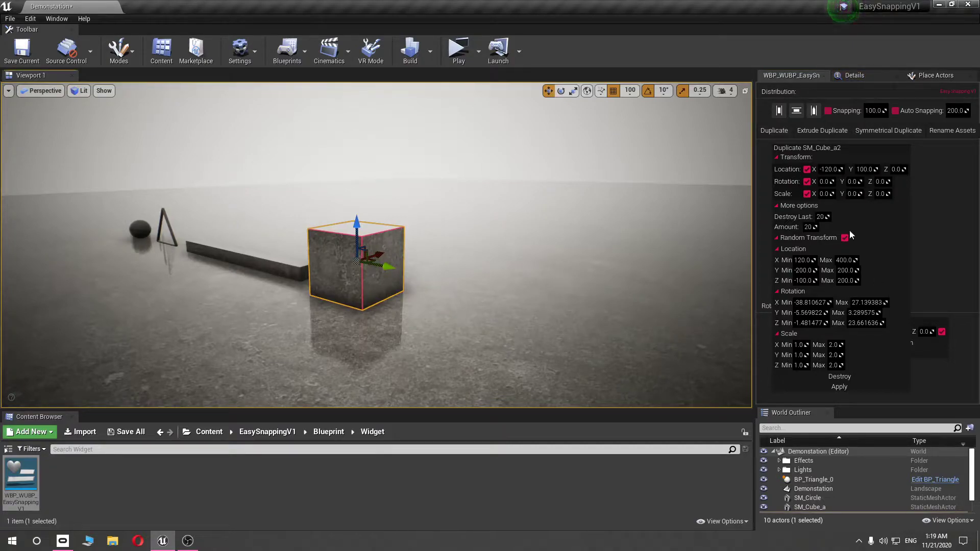
Generate 20 random cube copies from SM_Cube_a2, destroying and regenerating the batch twice
click(847, 385)
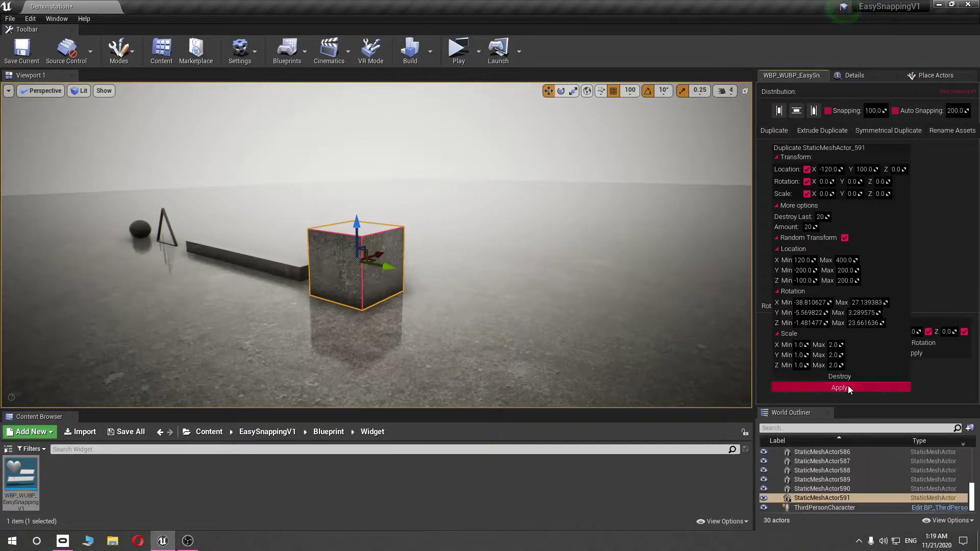
right_drag(641, 305, 642, 286)
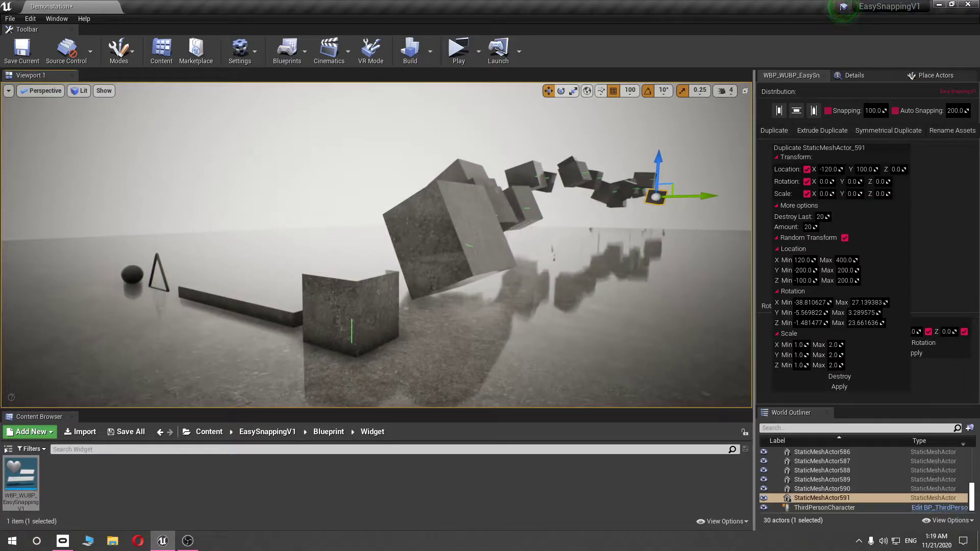
click(832, 377)
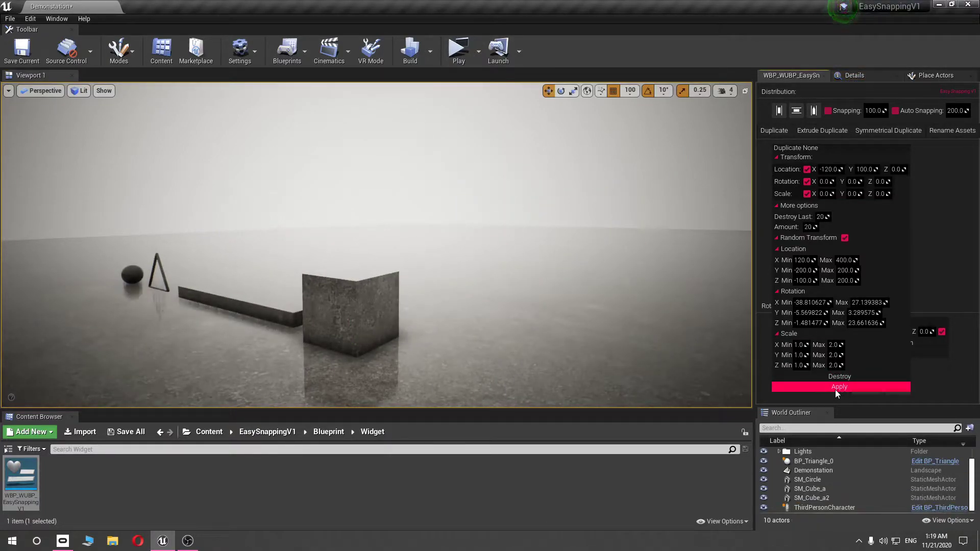
click(388, 322)
click(890, 387)
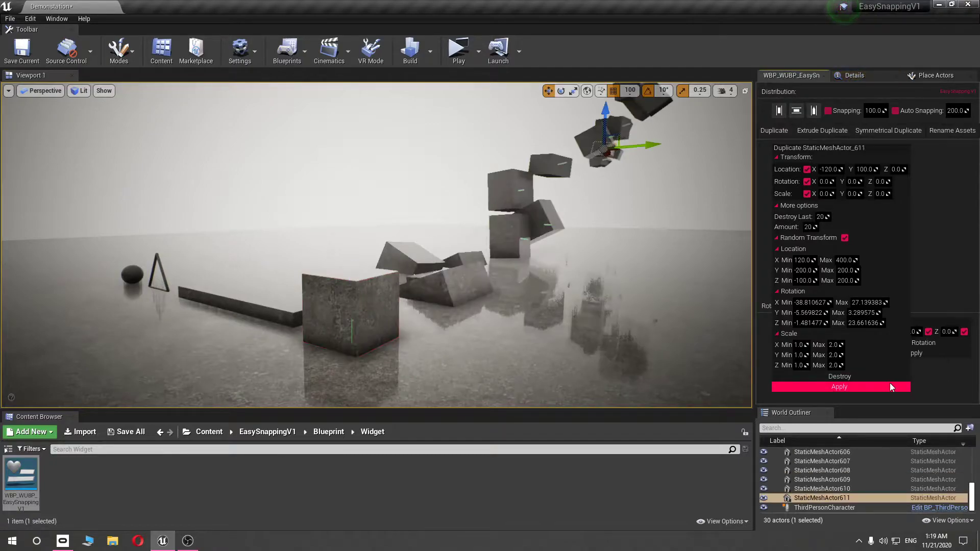
click(879, 376)
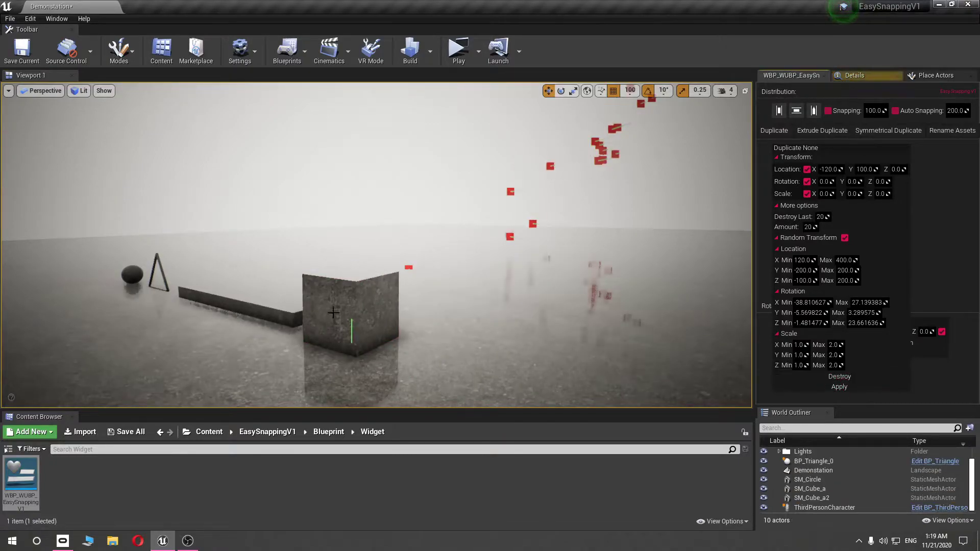
Apply repeated batches of 20 random copies to extend the winding cube trail to 250 actors
click(855, 386)
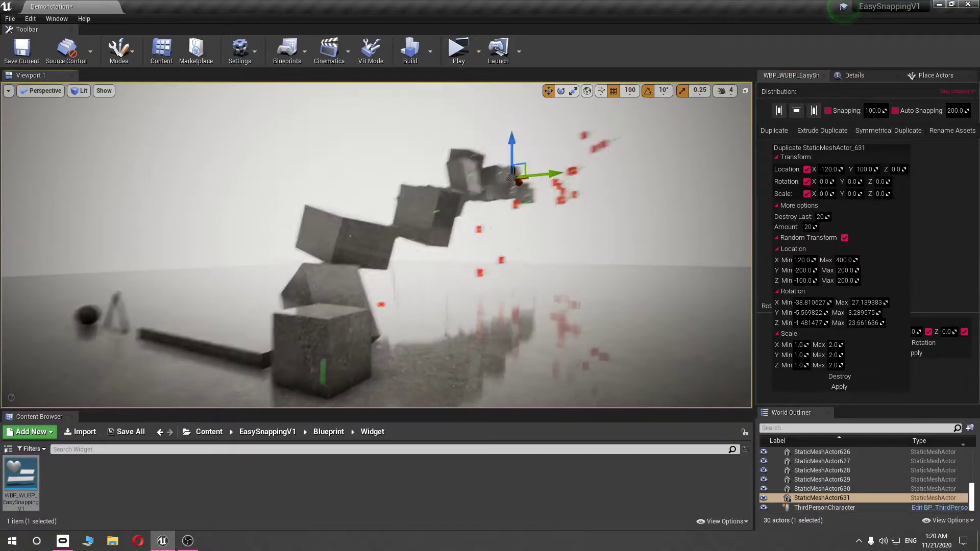
click(838, 389)
click(838, 389)
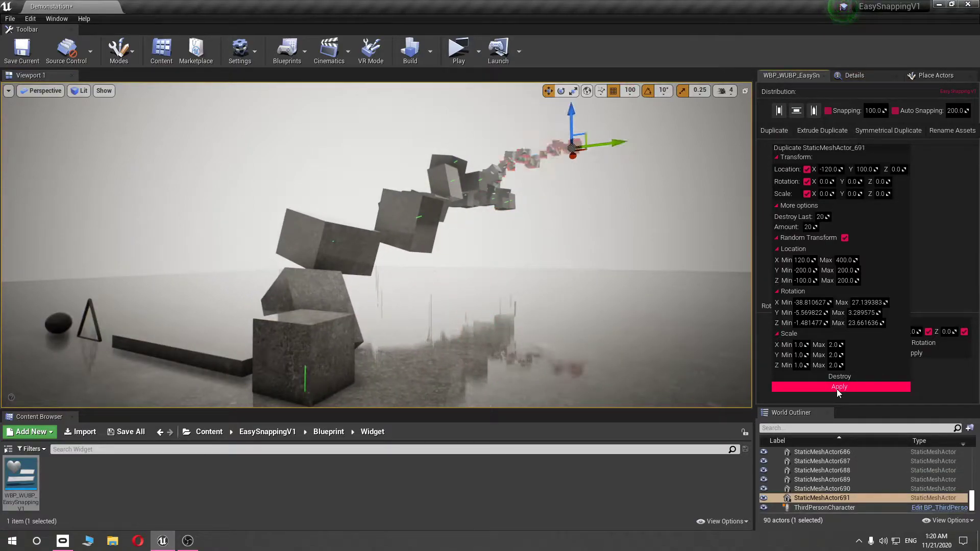
click(838, 389)
click(837, 389)
click(837, 389)
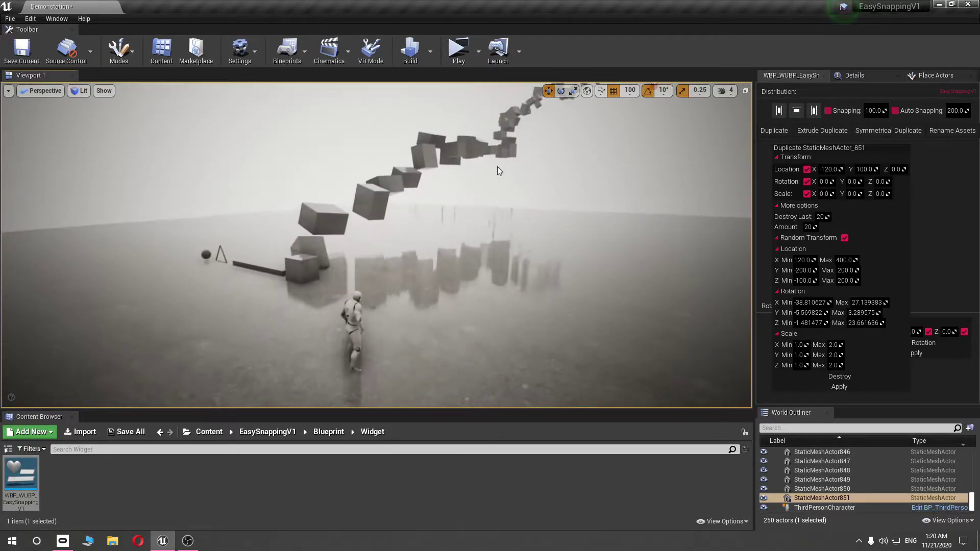
Play-test the level among the cube trail, then destroy the remaining random copies
click(463, 60)
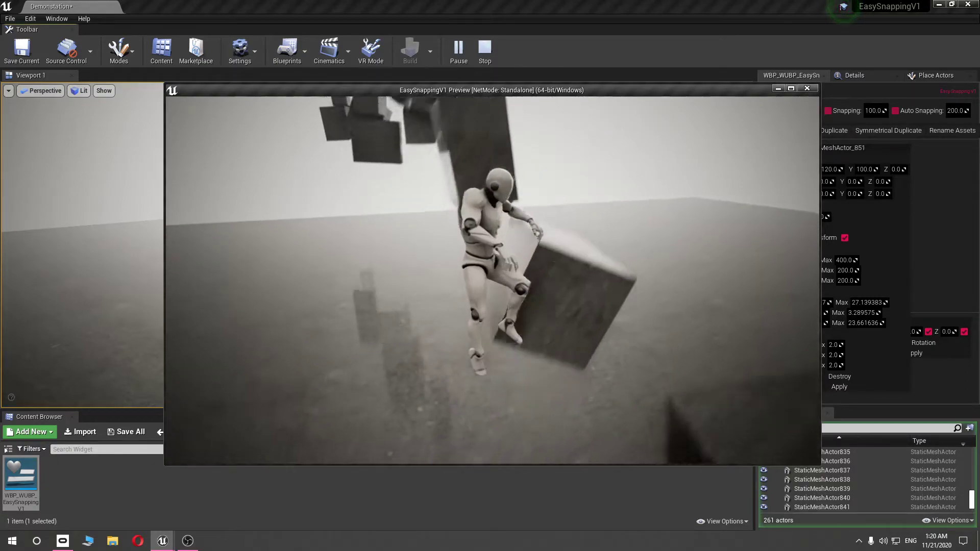
key(Escape)
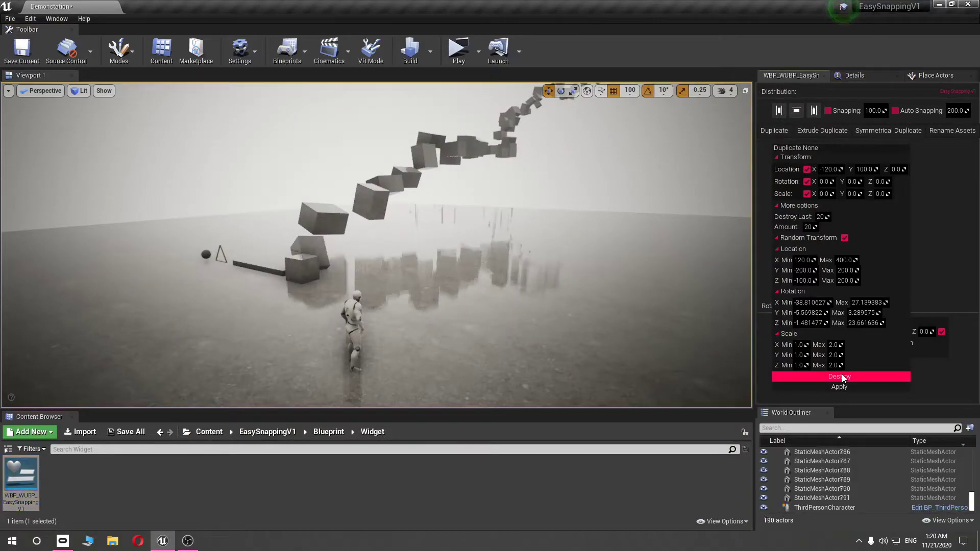
click(841, 377)
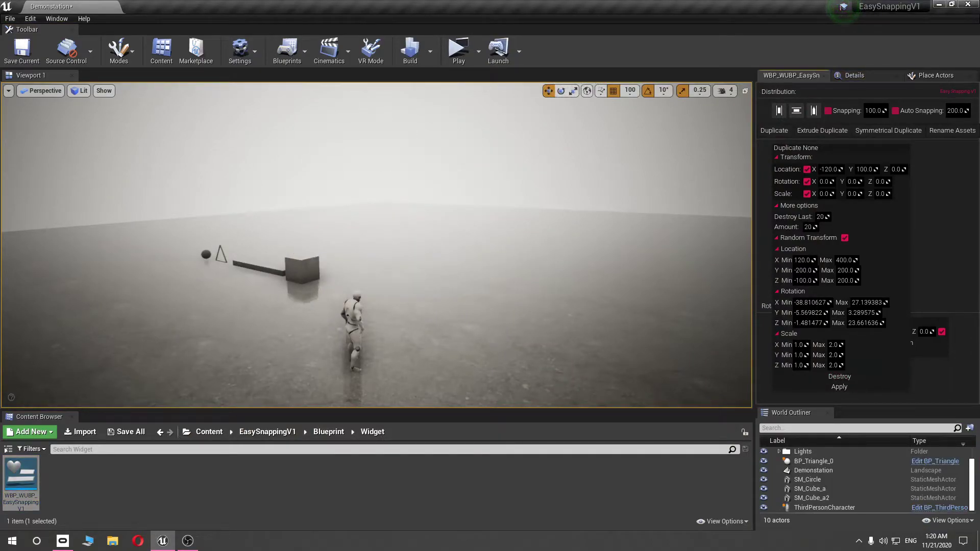
Collapse Random Transform and set the duplicate Location X and Y offsets to 0
key(w)
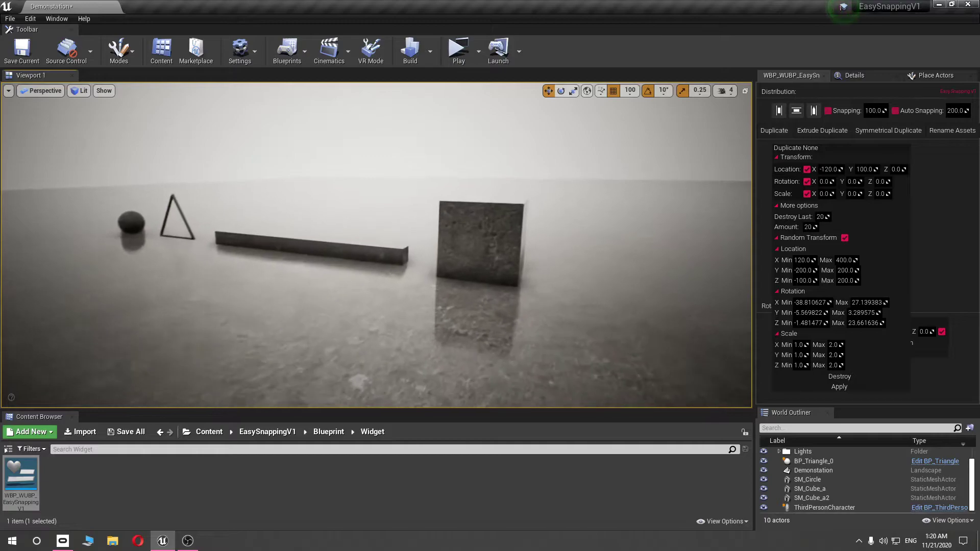
right_drag(699, 254, 699, 254)
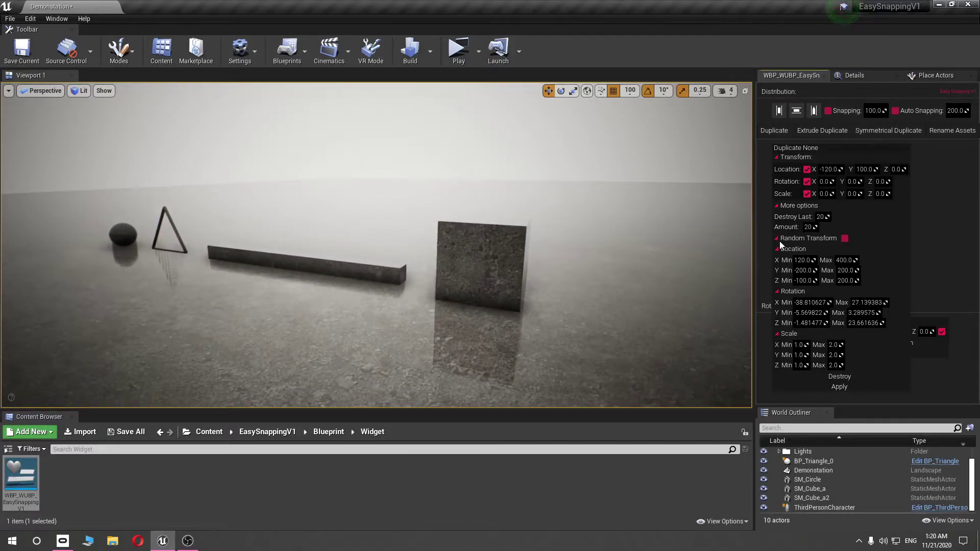
click(800, 238)
text(0)
key(Tab)
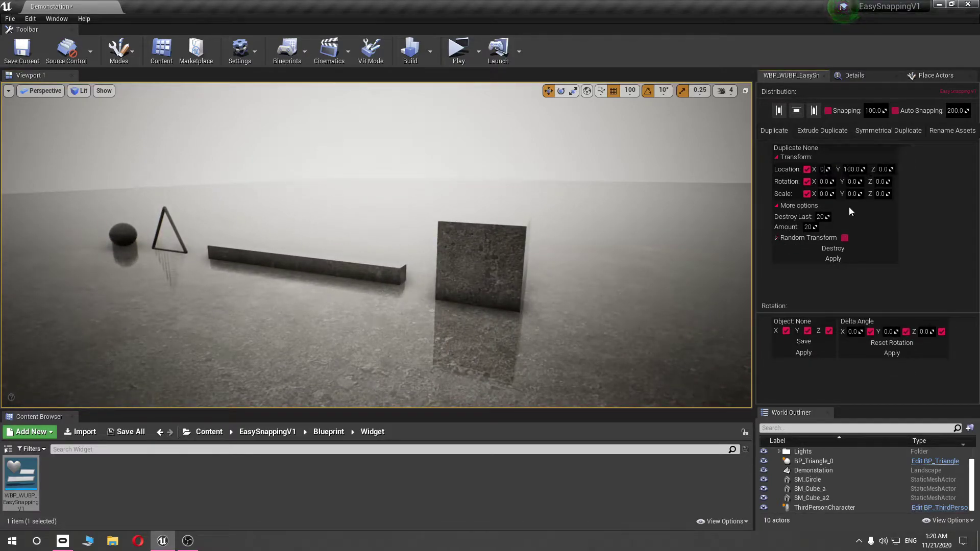
text(0)
key(Tab)
Save the level and select the stone cube SM_Cube_a2 in the viewport
key(ctrl+s)
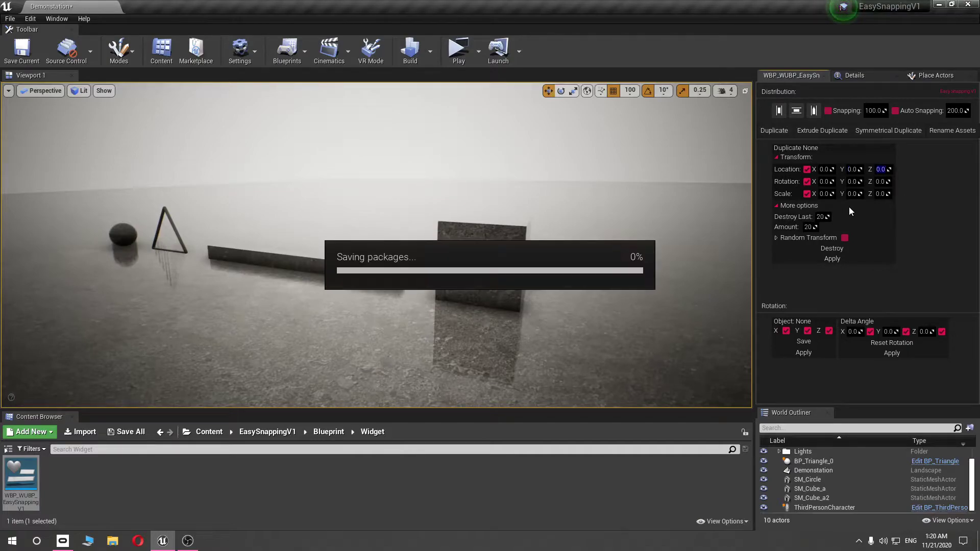
click(516, 264)
mouse_move(516, 263)
right_down()
mouse_move(513, 276)
mouse_move(516, 266)
right_up()
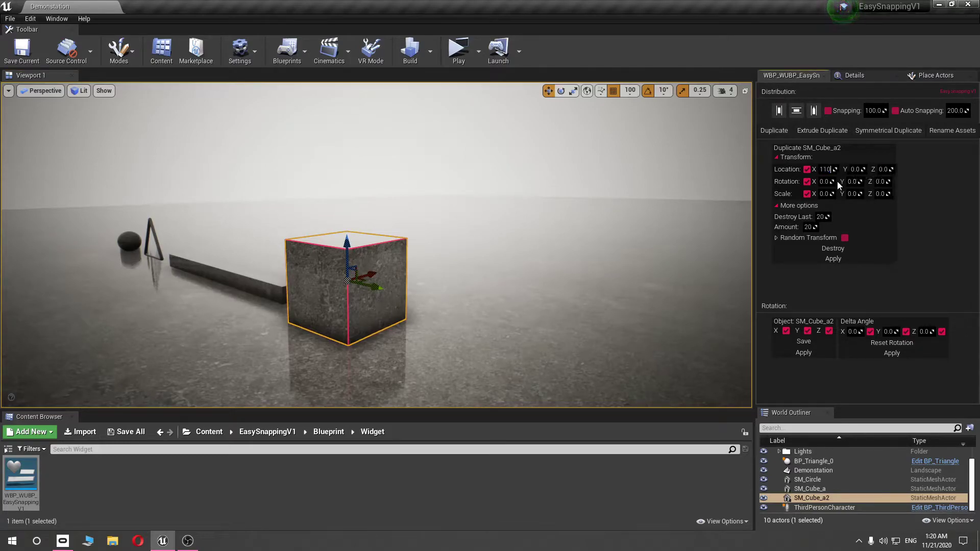
Duplicate the cube 20 times at a 110-unit X offset, then select the first cube
text(110)
click(822, 259)
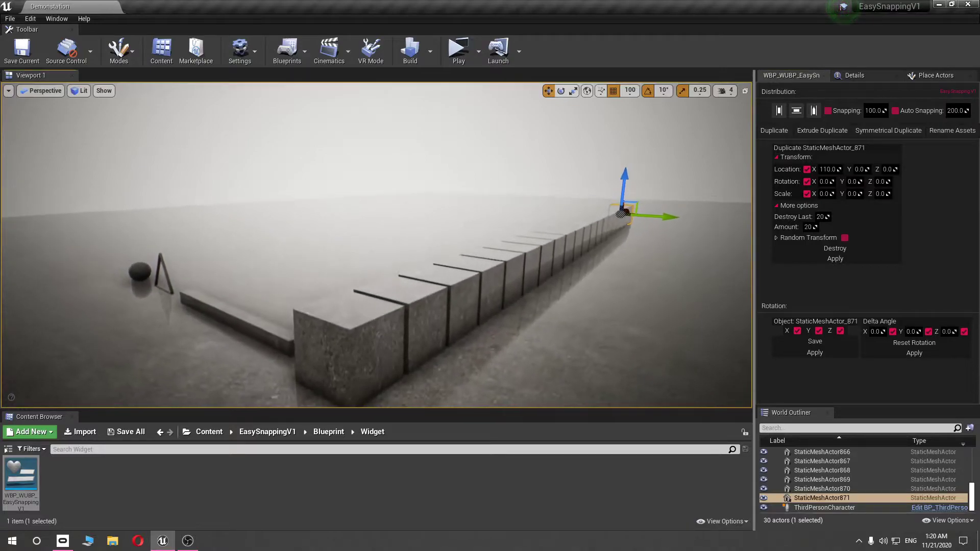
click(353, 365)
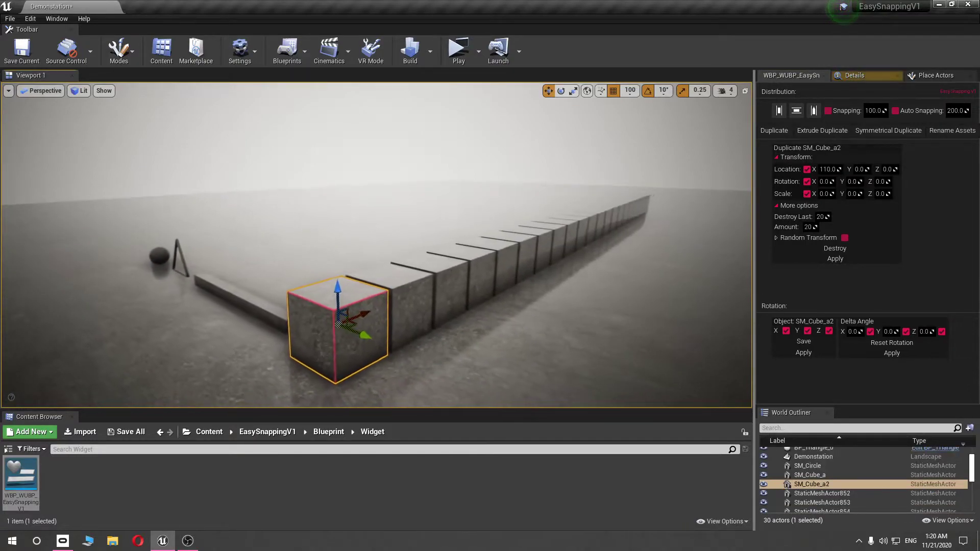
Add every remaining cube along the row to the selection, 21 cubes in all
ctrl+click(411, 298)
ctrl+click(437, 286)
ctrl+click(467, 270)
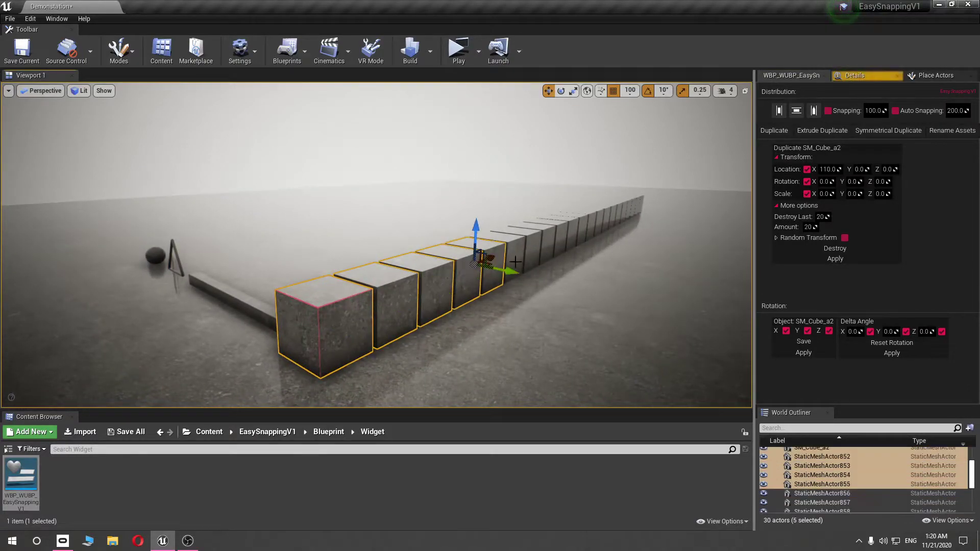
ctrl+click(493, 260)
ctrl+click(513, 253)
ctrl+click(531, 245)
ctrl+click(548, 240)
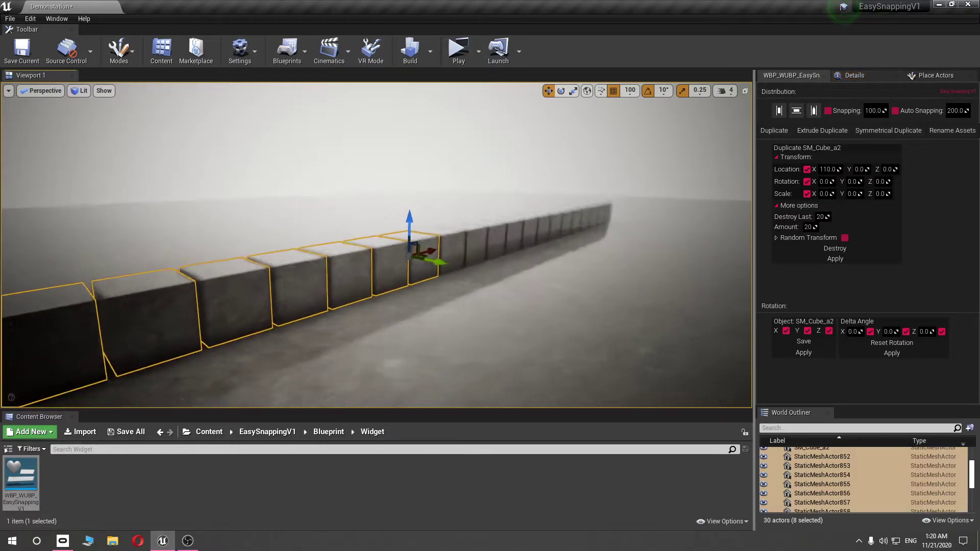
ctrl+click(446, 261)
ctrl+click(476, 254)
ctrl+click(500, 247)
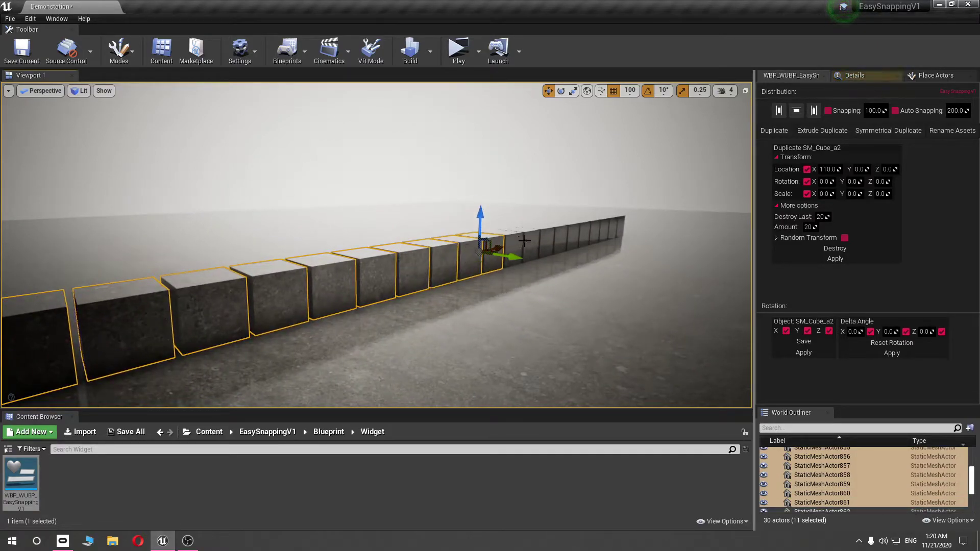
ctrl+click(527, 240)
ctrl+click(511, 246)
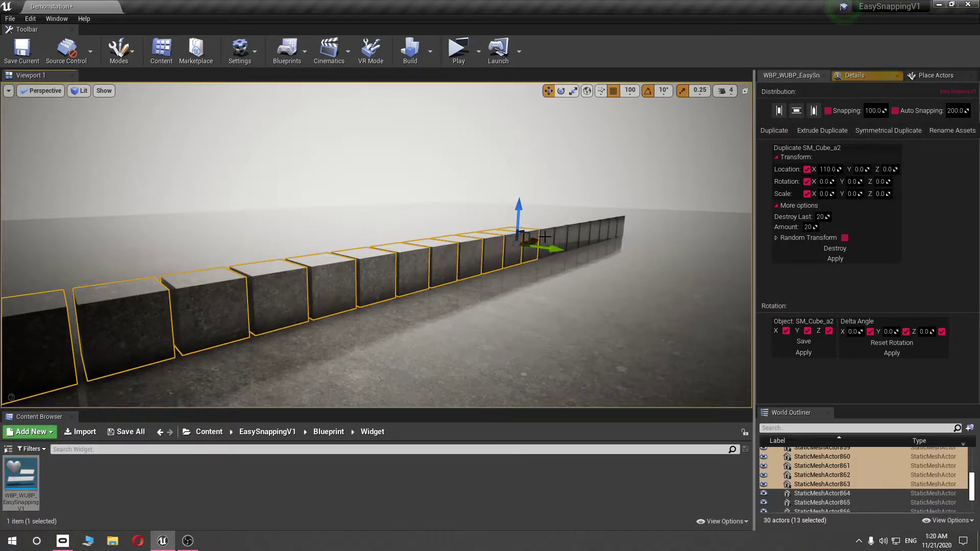
ctrl+click(538, 239)
ctrl+click(562, 235)
ctrl+click(588, 231)
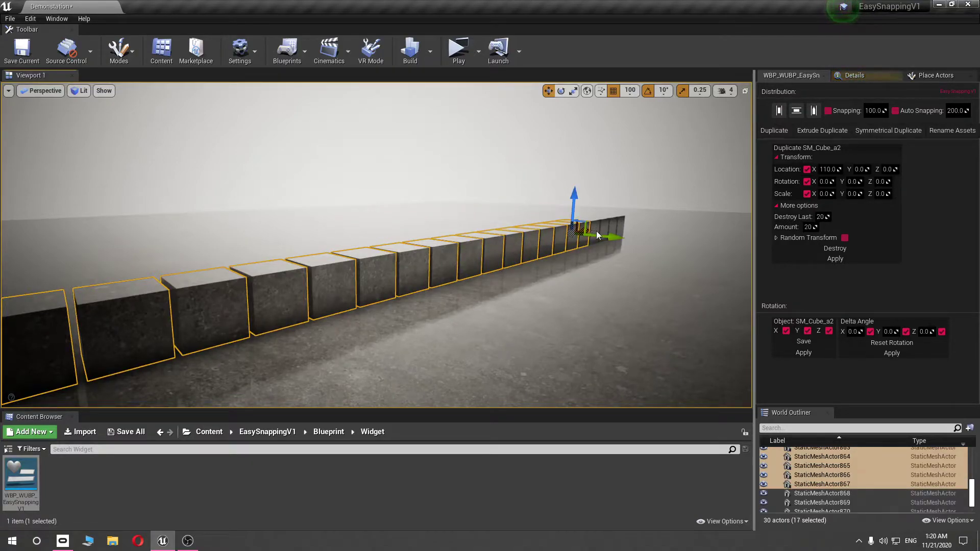
ctrl+click(598, 229)
ctrl+click(608, 226)
ctrl+click(619, 222)
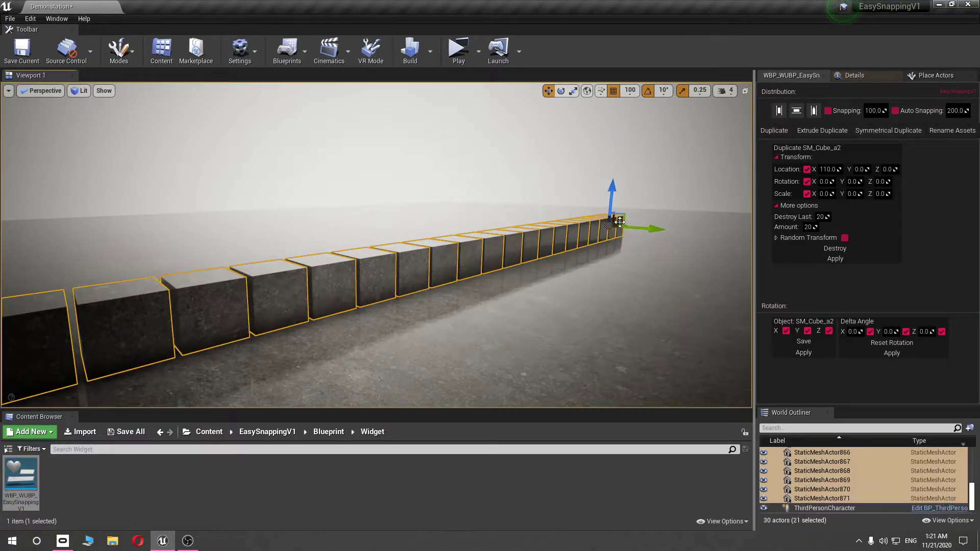
alt+drag(581, 261, 551, 276)
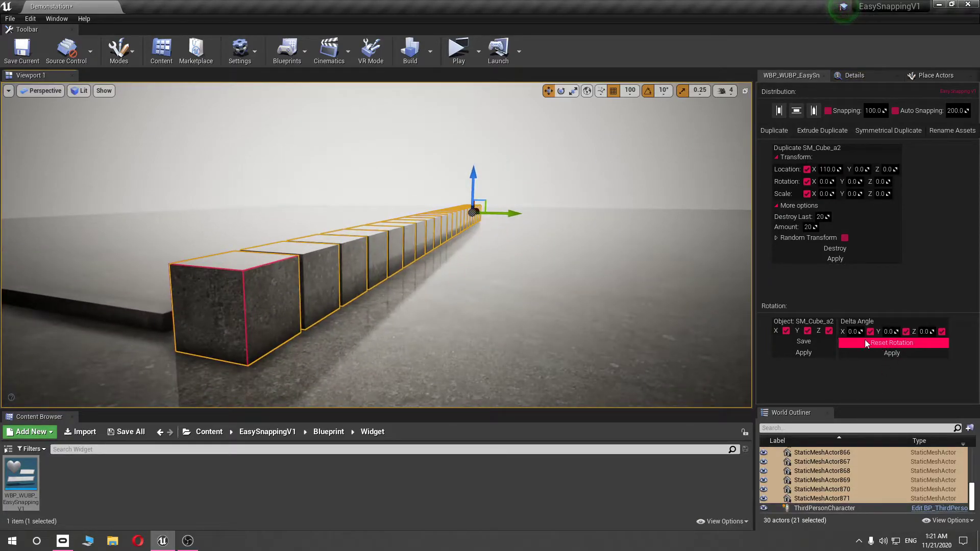
Apply a progressive 5° Delta Angle X twist to the cube row
text(5)
key(Return)
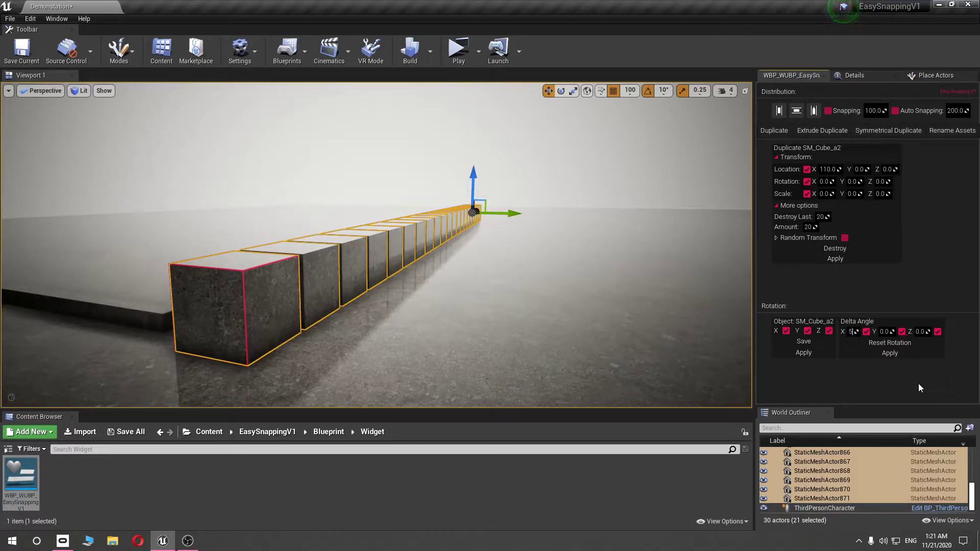
click(907, 357)
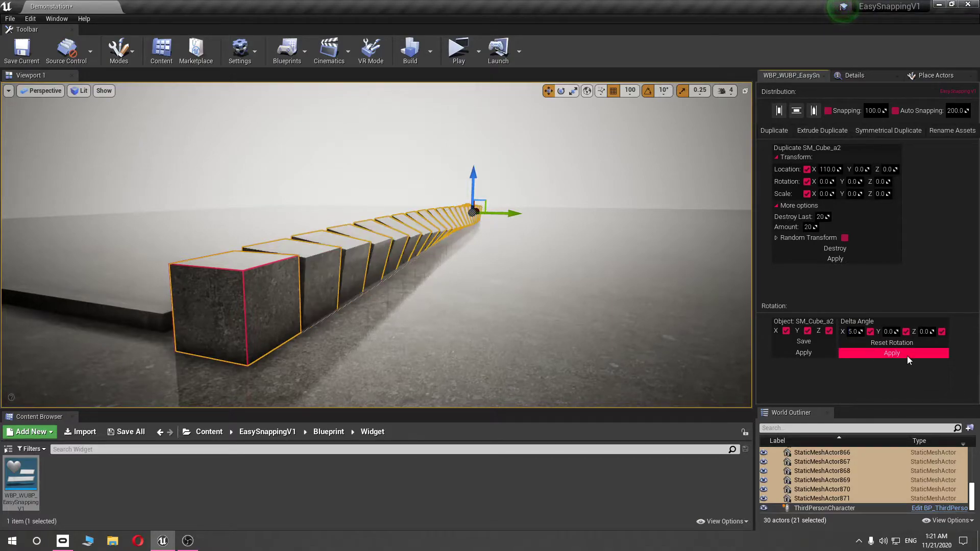
alt+drag(660, 314, 696, 326)
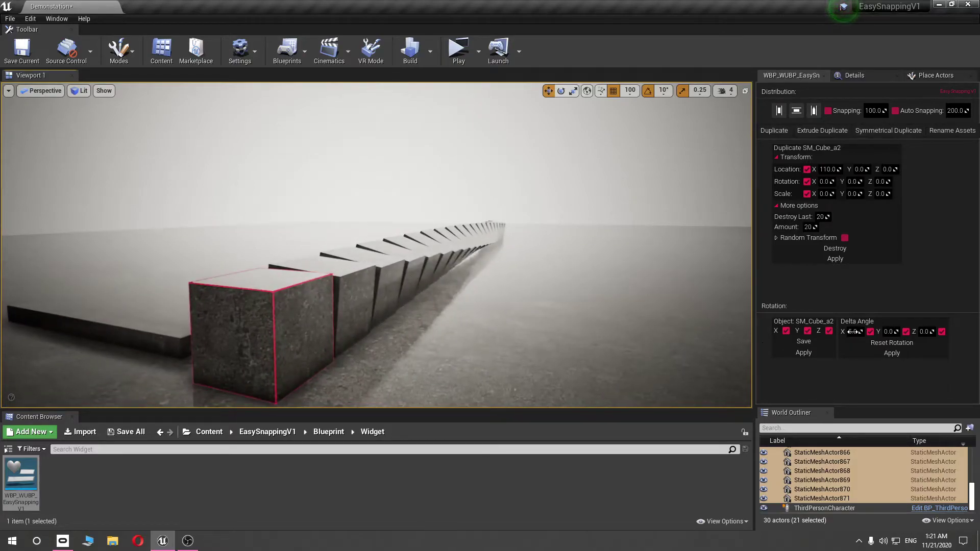
Try 11° and 2° twists, reset rotation, then re-apply the 11° X twist
drag(852, 332, 859, 350)
click(859, 351)
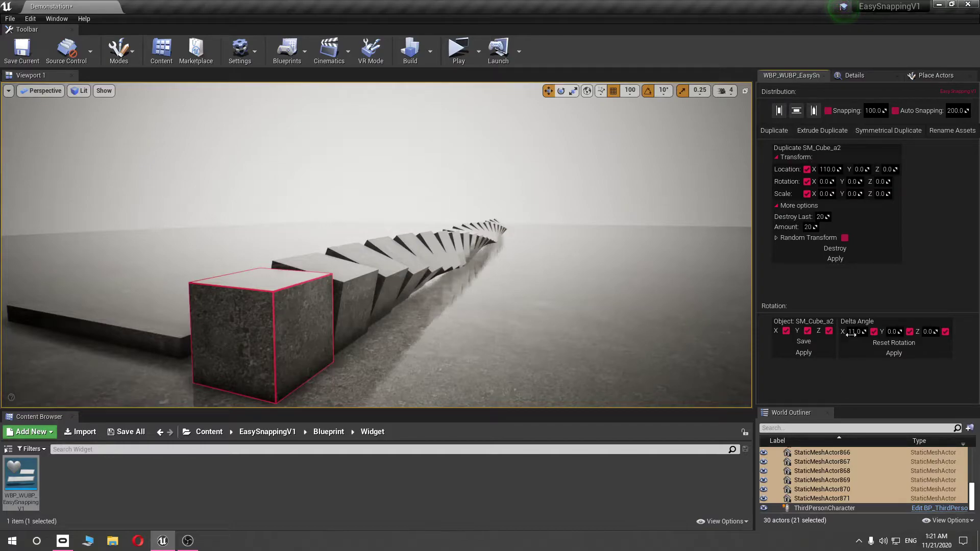
click(867, 354)
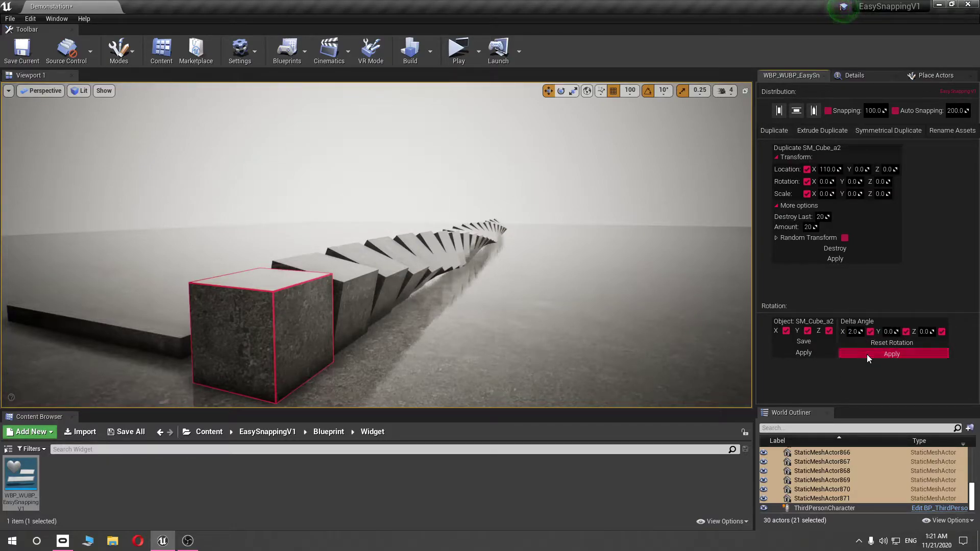
click(856, 348)
text(11)
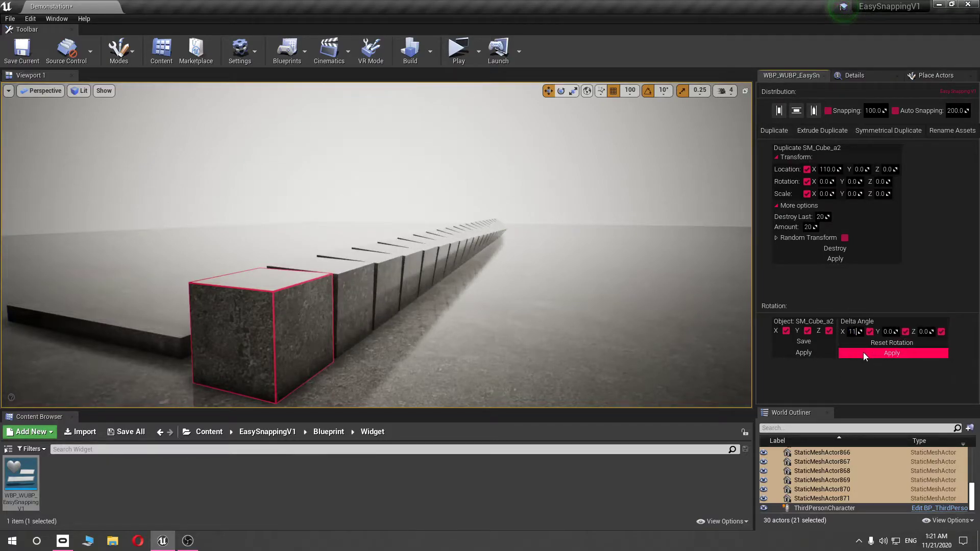
click(855, 356)
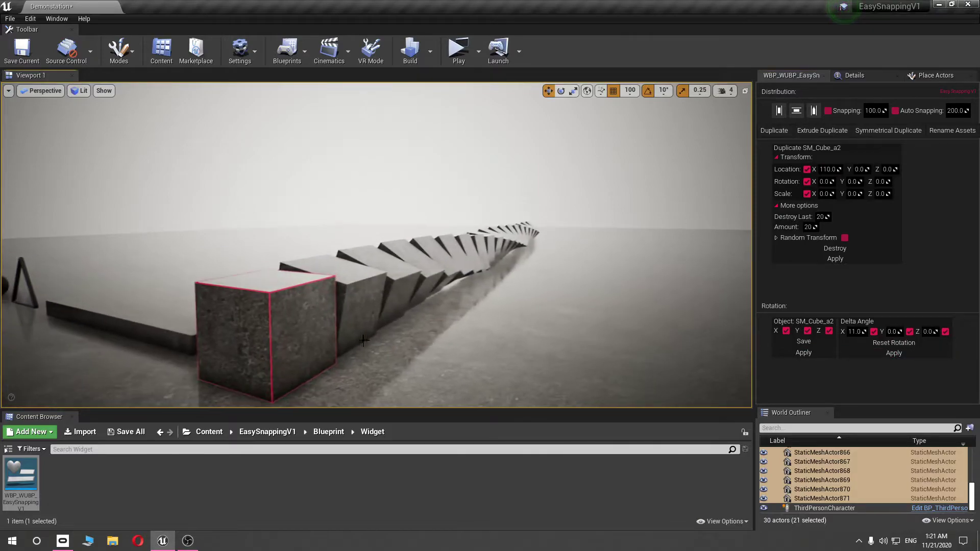
Select one cube in the twisted row and save its rotation under Object
right_drag(507, 297, 507, 297)
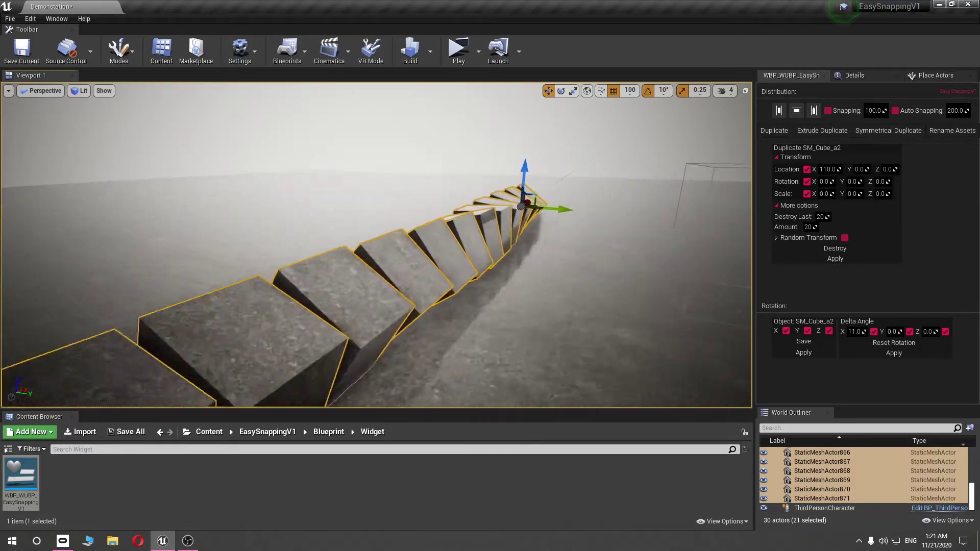
click(456, 267)
alt+drag(457, 268, 399, 208)
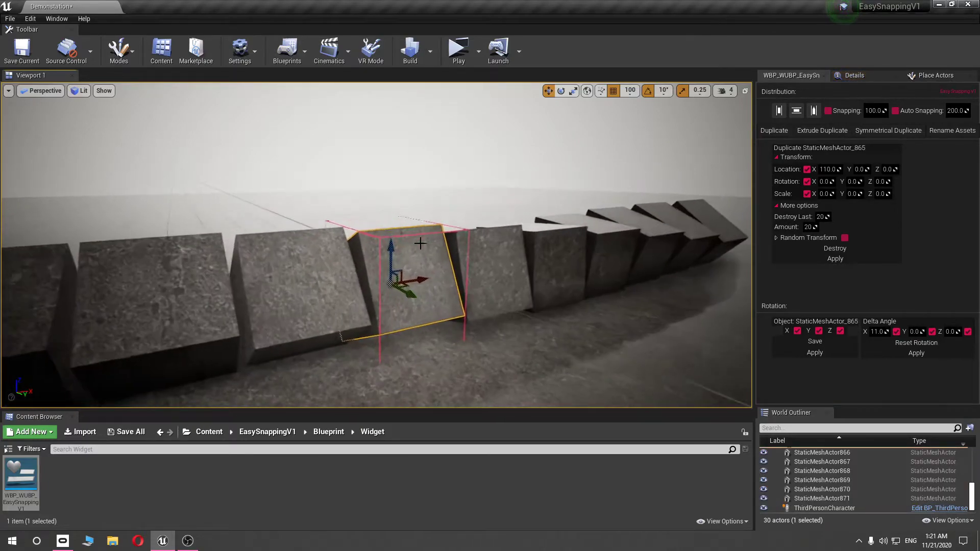
click(813, 344)
Select three neighbouring cubes and apply the saved rotation to them
right_drag(467, 315, 466, 315)
click(378, 271)
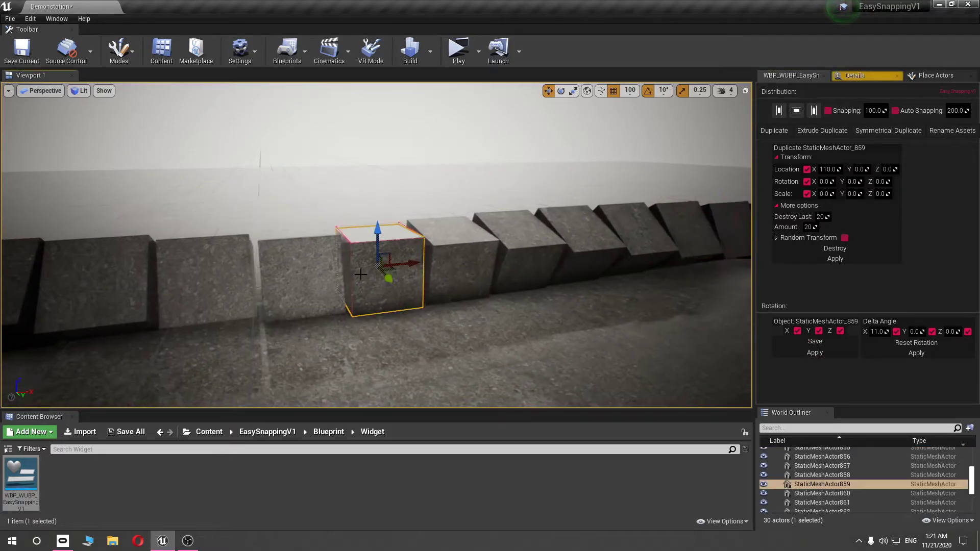
right_drag(444, 279, 445, 279)
ctrl+click(444, 279)
ctrl+click(393, 279)
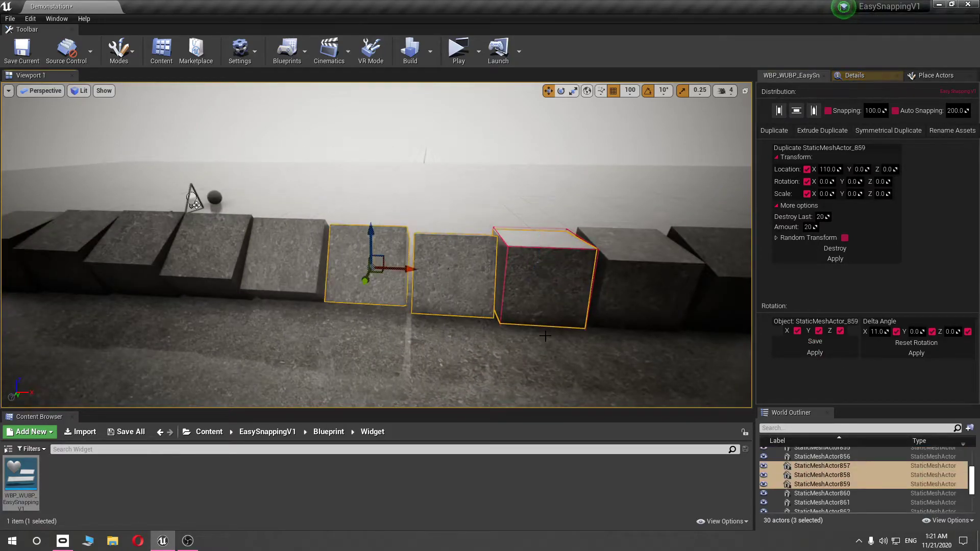
click(796, 350)
Apply the saved rotation to the next group of three cubes
right_drag(531, 304, 531, 304)
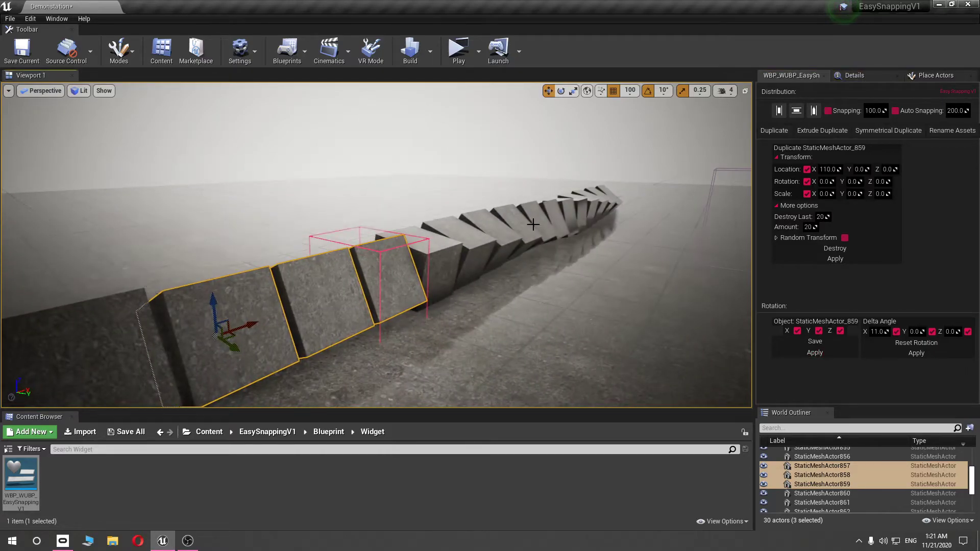
click(468, 252)
ctrl+click(493, 244)
ctrl+click(523, 240)
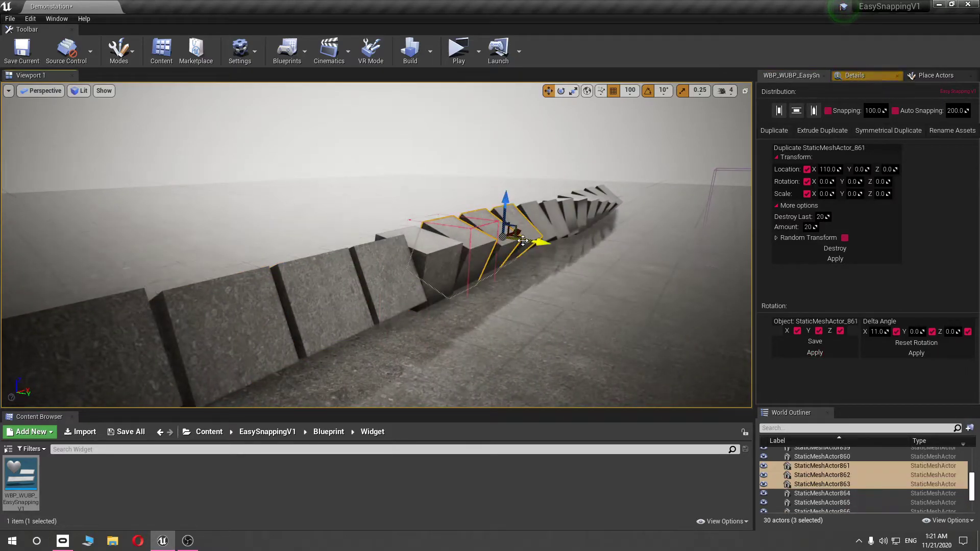
click(813, 354)
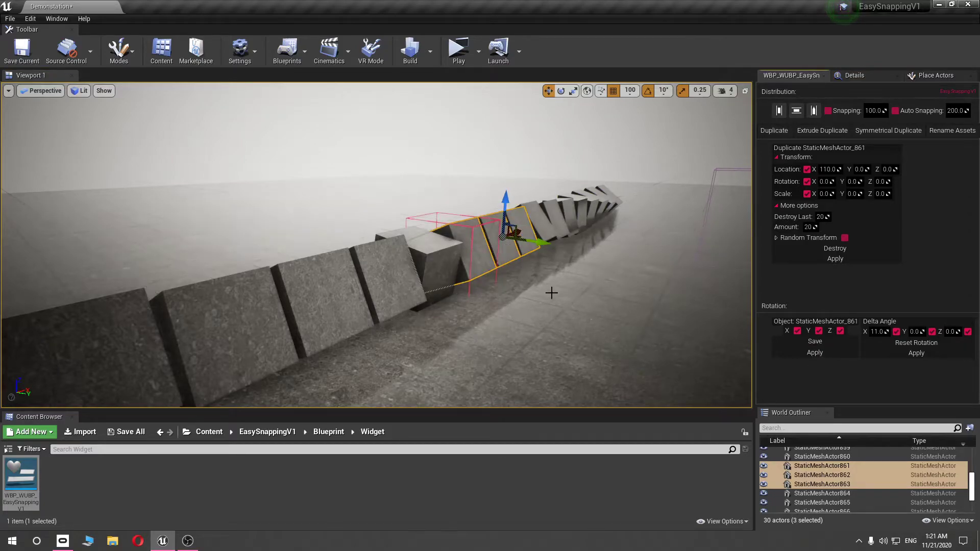
Apply the saved rotation to a third group of three cubes further down the row
right_drag(559, 289, 523, 299)
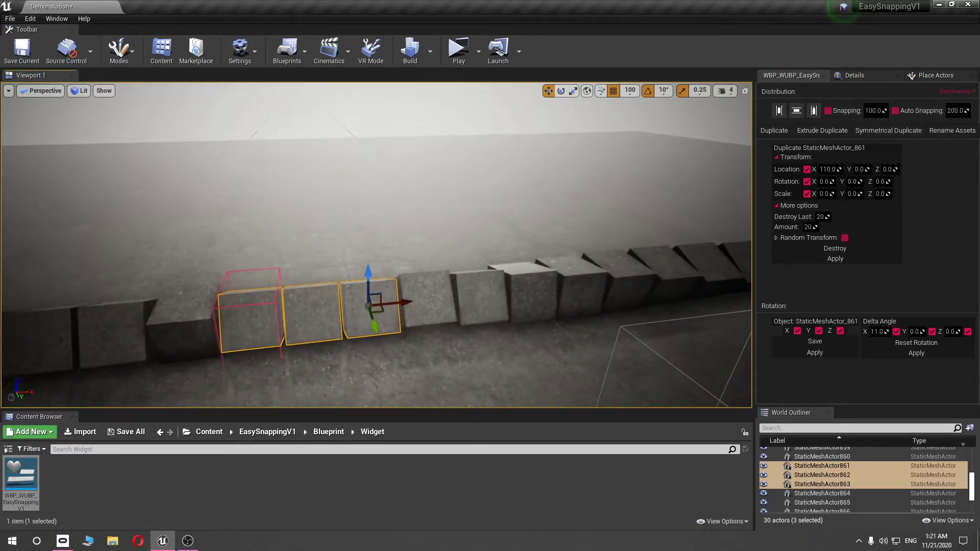
click(525, 297)
right_drag(525, 299, 478, 301)
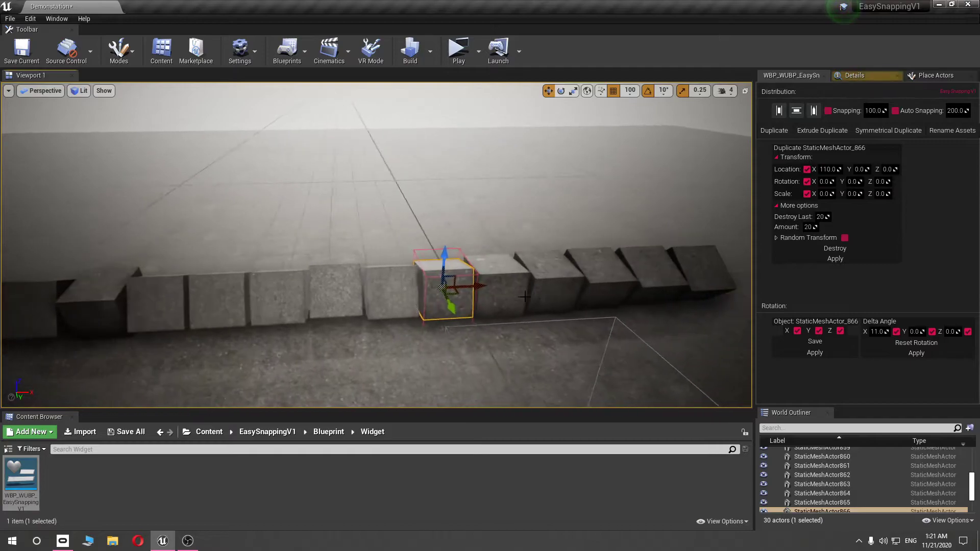
ctrl+click(480, 292)
ctrl+click(532, 295)
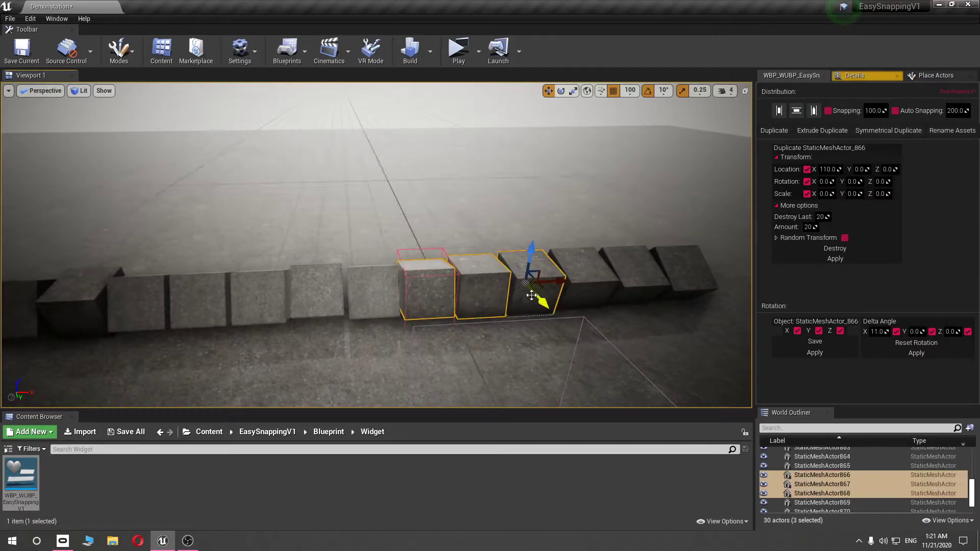
click(779, 352)
right_drag(41, 221, 335, 238)
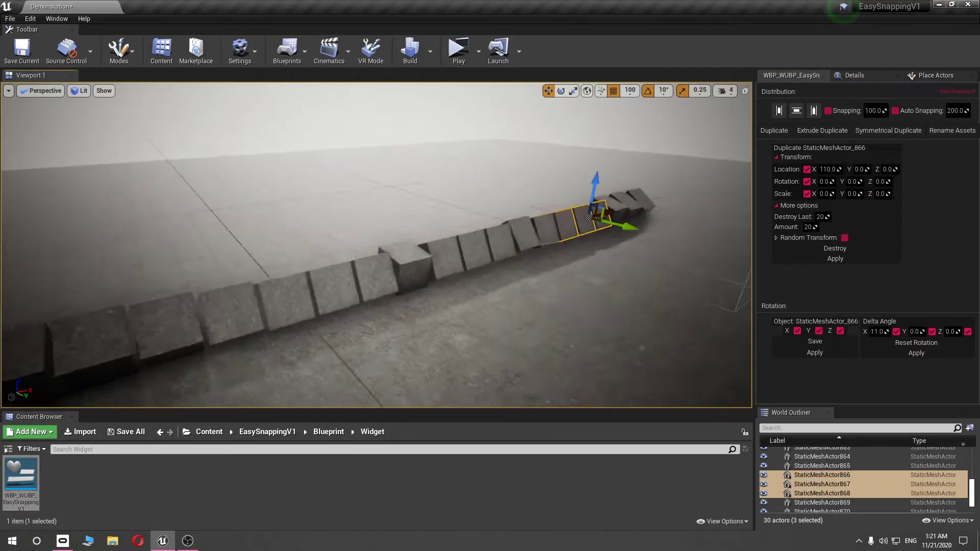
Select the whole cube row, through StaticMeshActor869 and the last two, in the World Outliner
click(363, 352)
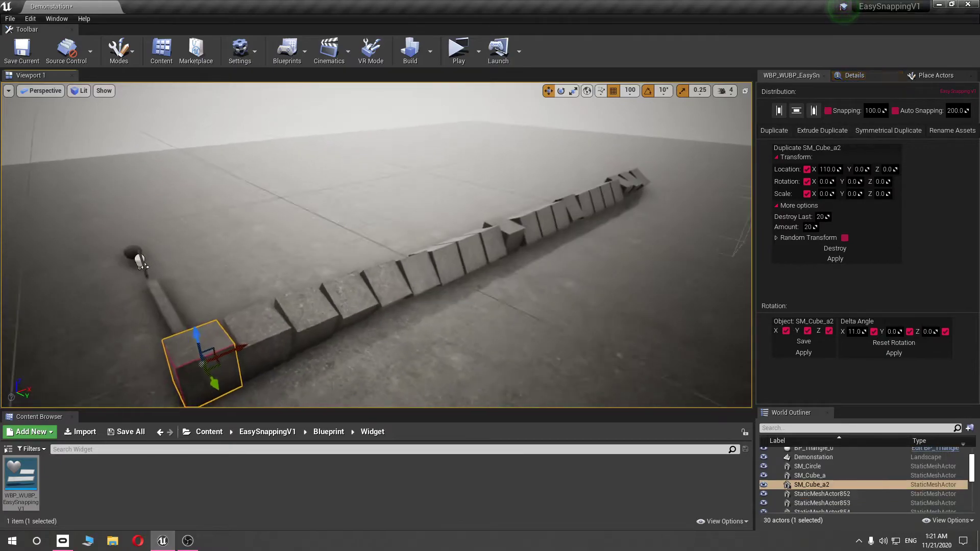
right_drag(508, 395, 509, 396)
scroll(816, 492, down, 5)
shift+click(817, 482)
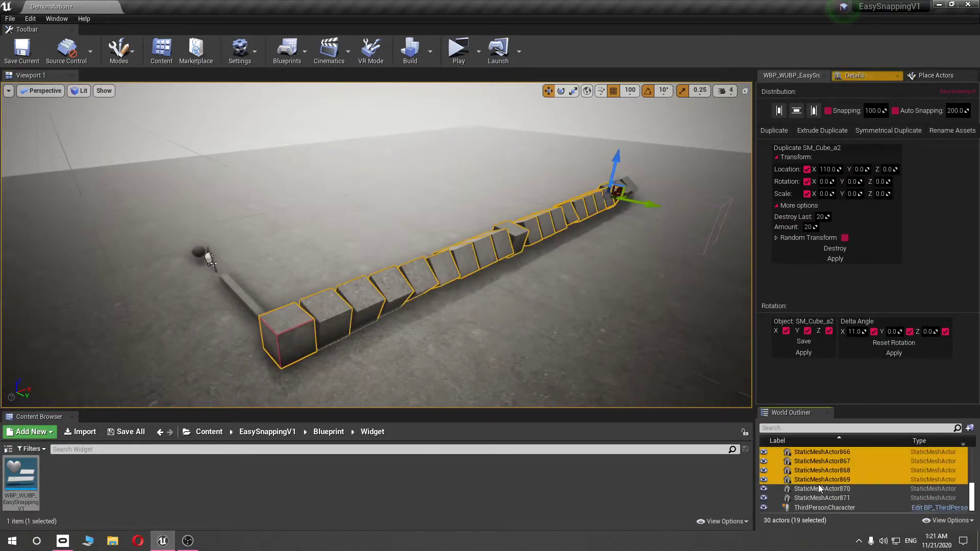
shift+click(821, 498)
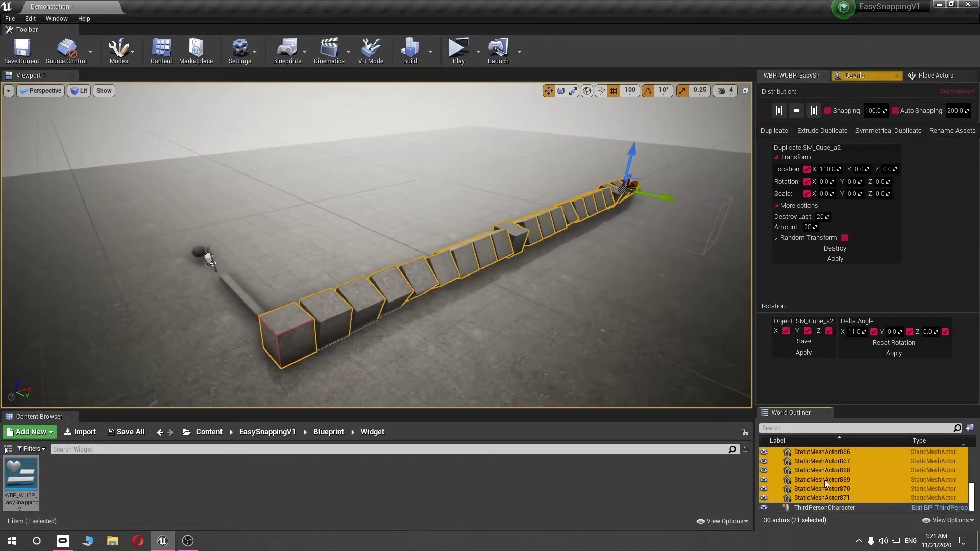
Apply the stored rotation to the whole row, then reset and re-twist it
click(817, 353)
right_drag(641, 358, 642, 358)
right_drag(51, 337, 141, 331)
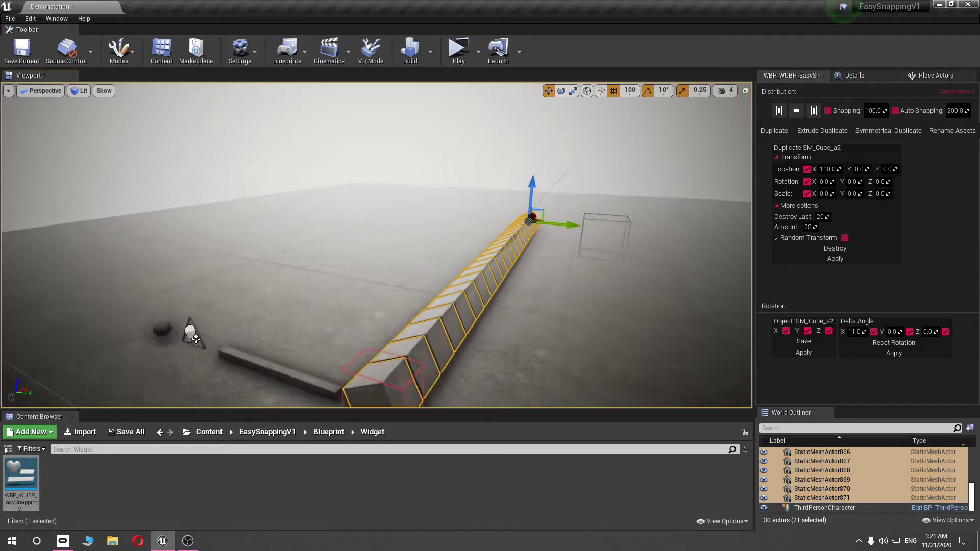
click(896, 346)
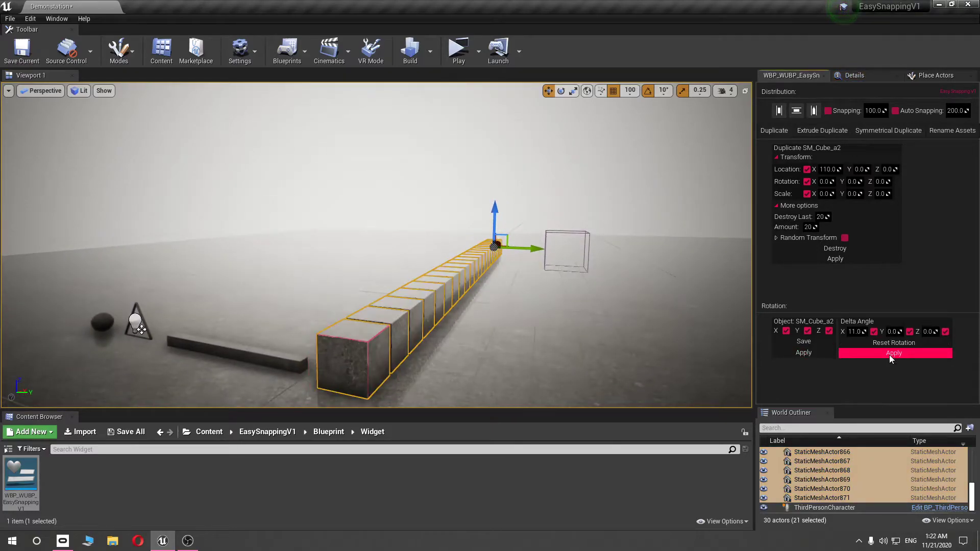
click(890, 354)
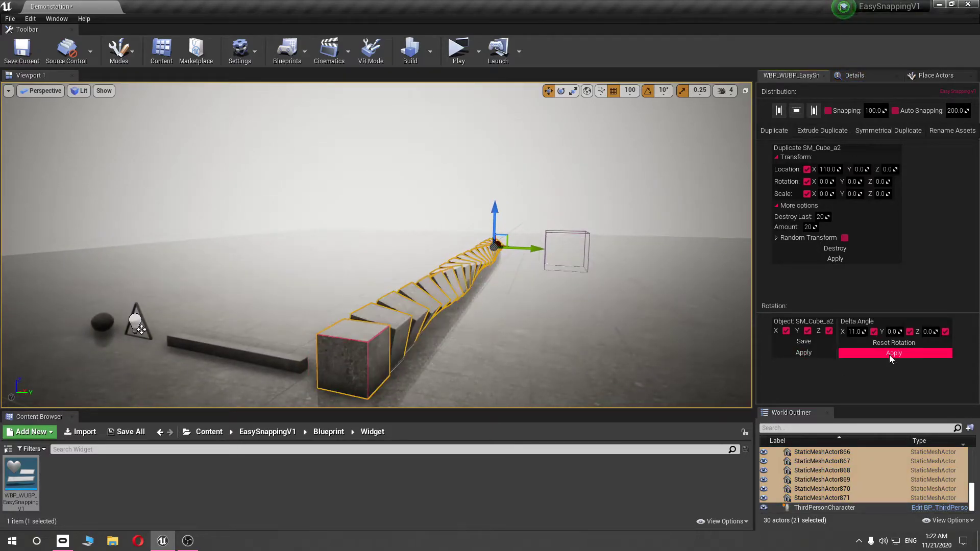
Alternate uniform and progressive rotation, reset it, and destroy the 20 duplicates
click(817, 354)
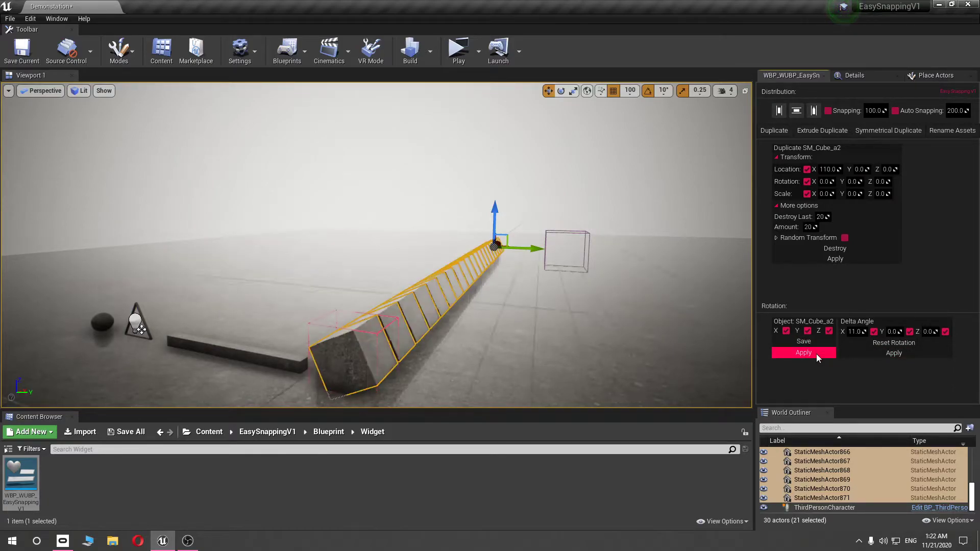
click(877, 354)
click(827, 354)
click(894, 343)
right_drag(683, 320, 683, 312)
click(856, 251)
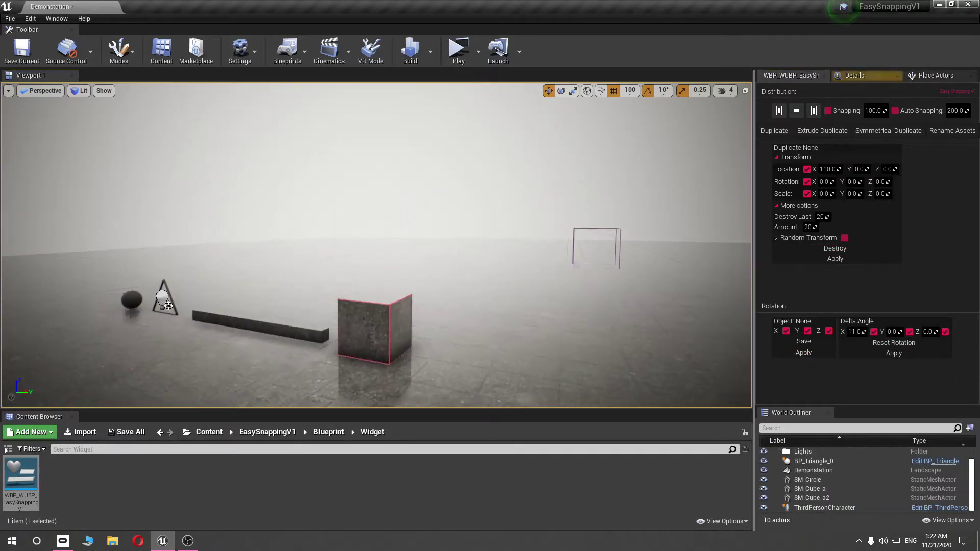
Save, then trial 20 copies of SM_Cube_a at a 25-unit X offset and remove them
key(ctrl+s)
click(260, 282)
right_drag(261, 282, 366, 313)
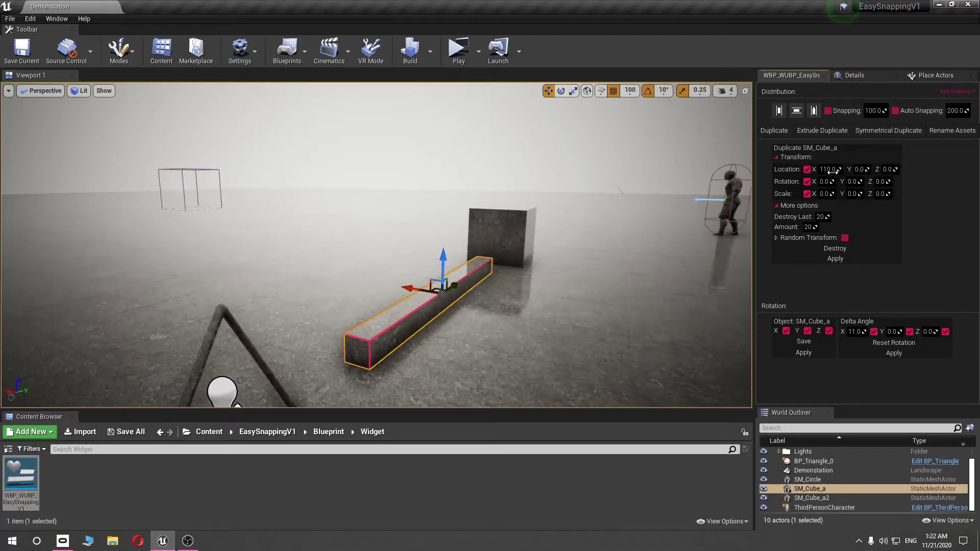
text(25)
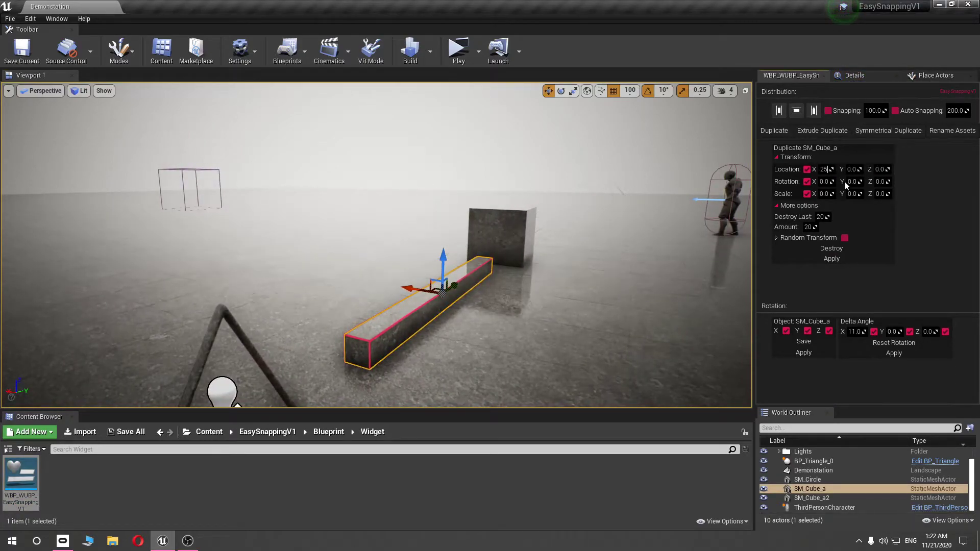
key(Return)
click(827, 259)
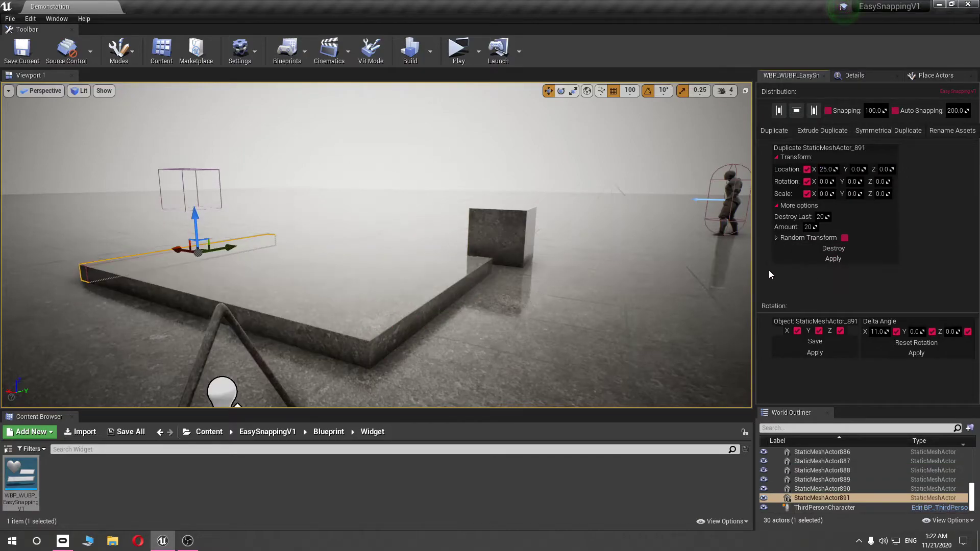
click(802, 251)
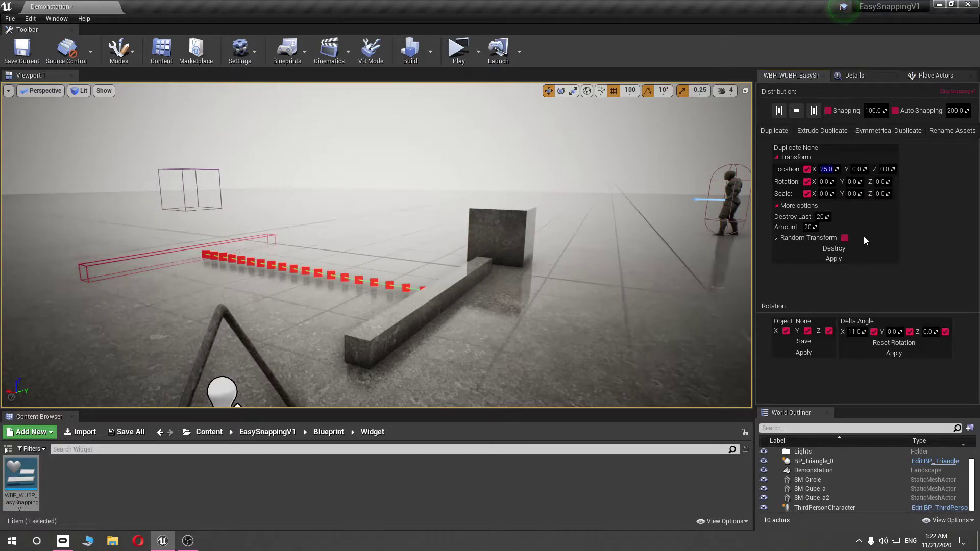
Duplicate SM_Cube_a 20 times at a 50-unit X offset
text(50)
key(Return)
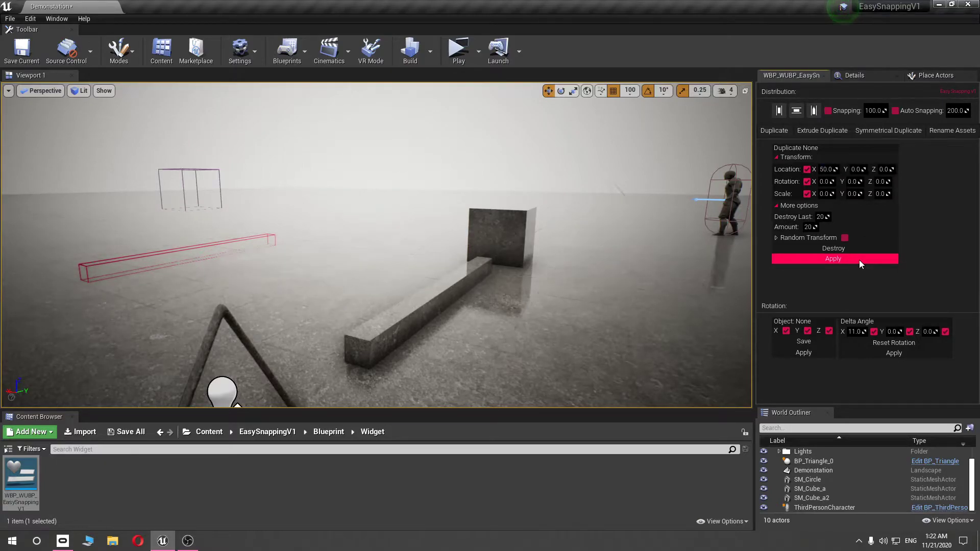
click(475, 280)
click(834, 259)
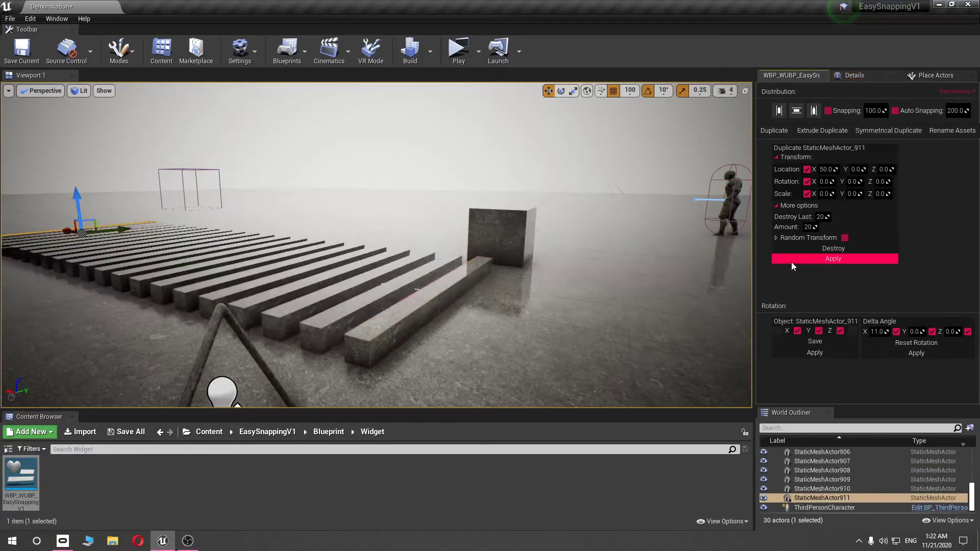
right_drag(460, 230, 460, 230)
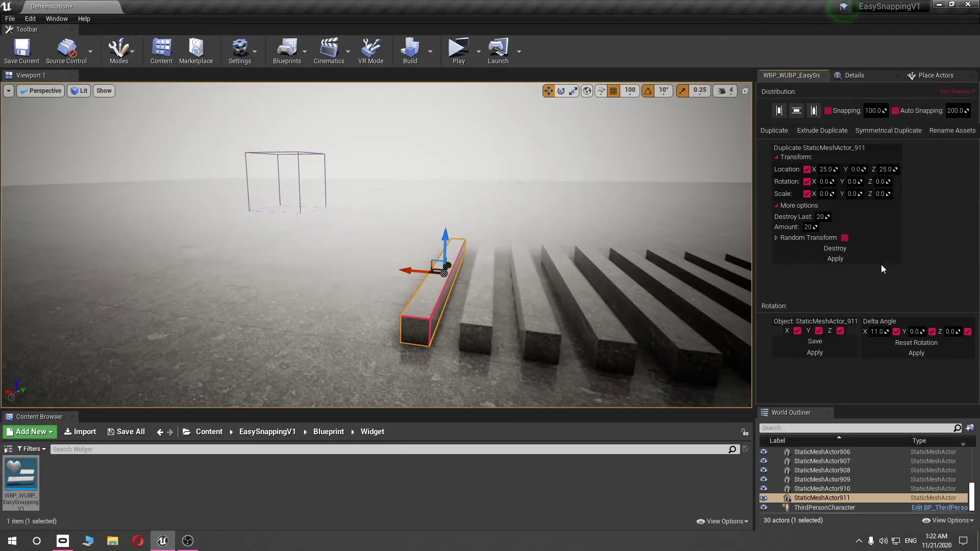
Add 20 beam copies rising 25 units in X and Z, frame the top step, and start Play
click(835, 259)
key(f)
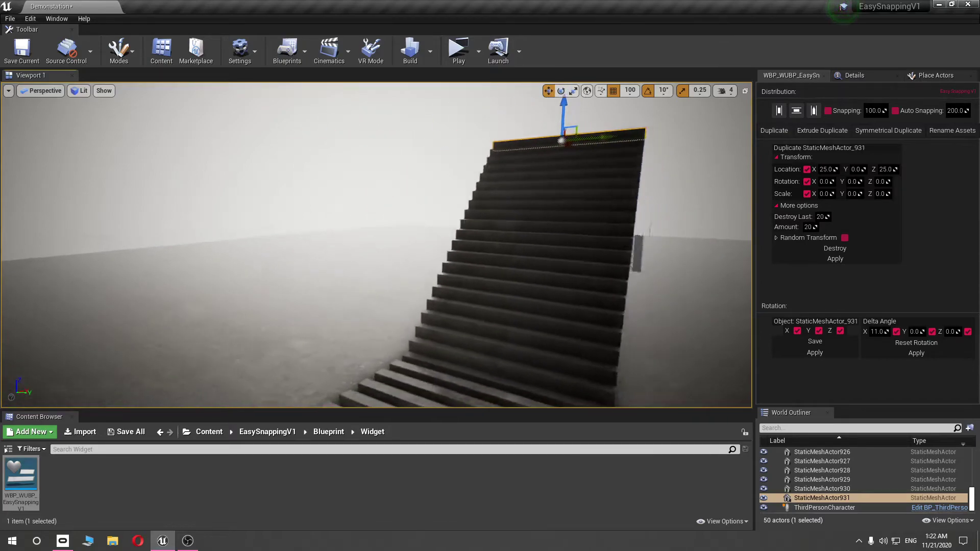
click(459, 50)
Run the character up the beam staircase, then end the play-test
key(w)
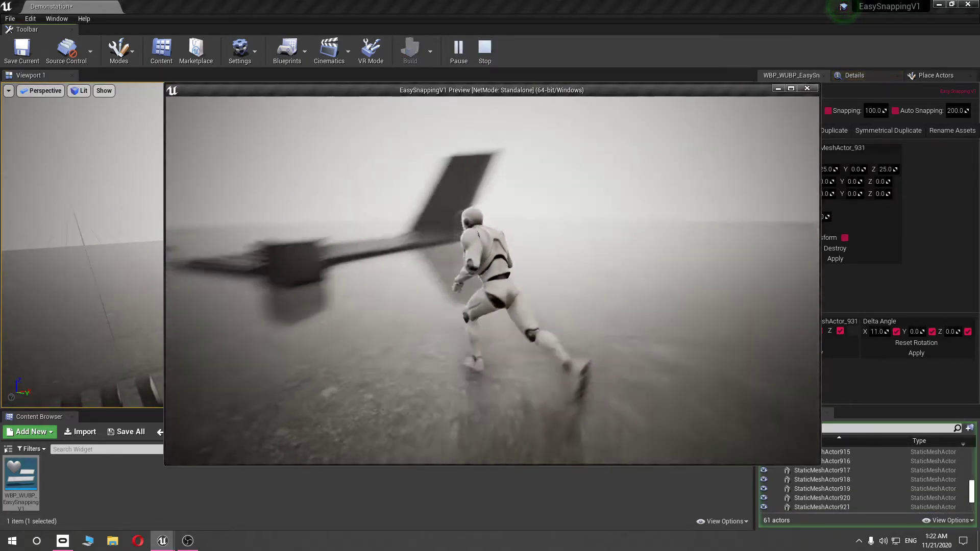
key(w)
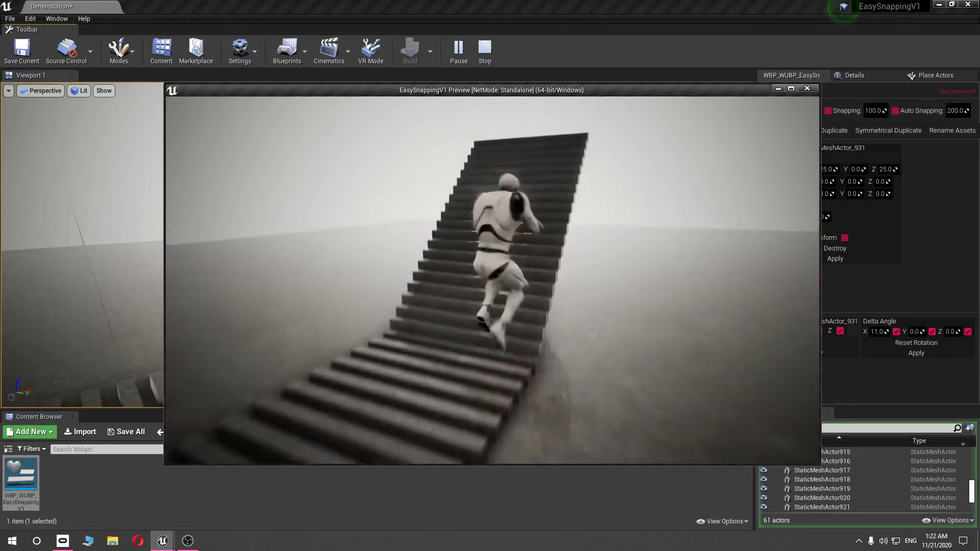
key(w)
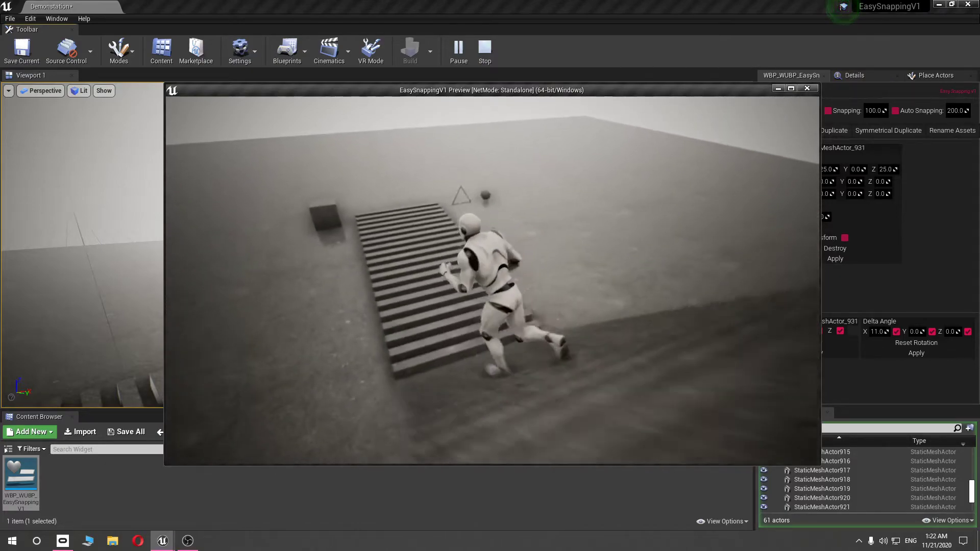
key(Escape)
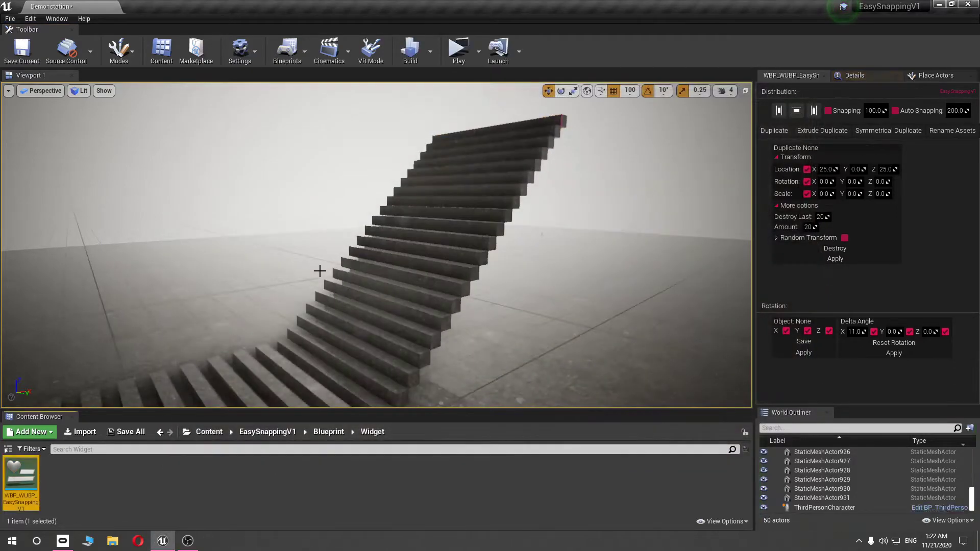
Alt-drag a cube to create SM_Cube_a3 and slide it into open floor space
mouse_move(319, 271)
right_down()
mouse_move(131, 330)
mouse_move(371, 302)
mouse_move(426, 324)
right_up()
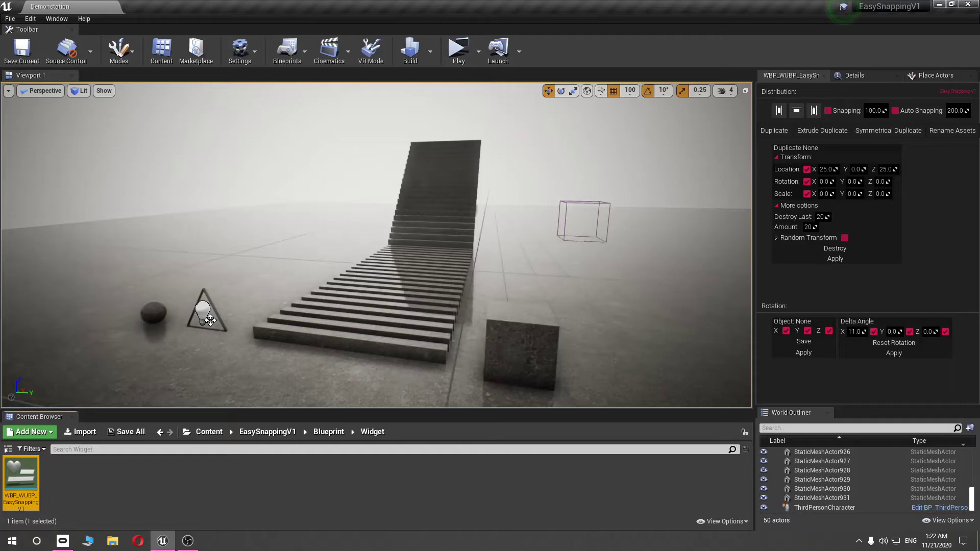
click(521, 352)
right_drag(521, 353, 376, 322)
alt+drag(341, 291, 536, 301)
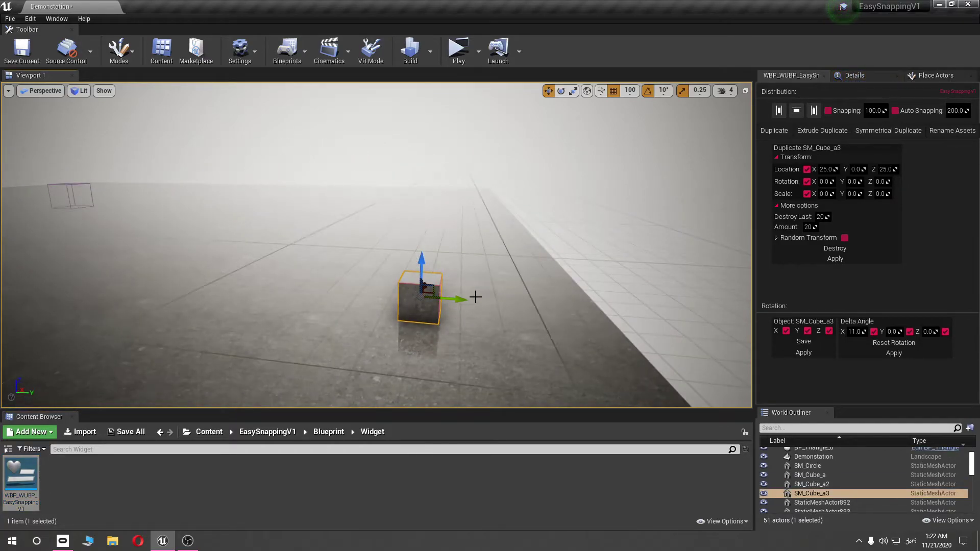
shift+drag(475, 297, 426, 258)
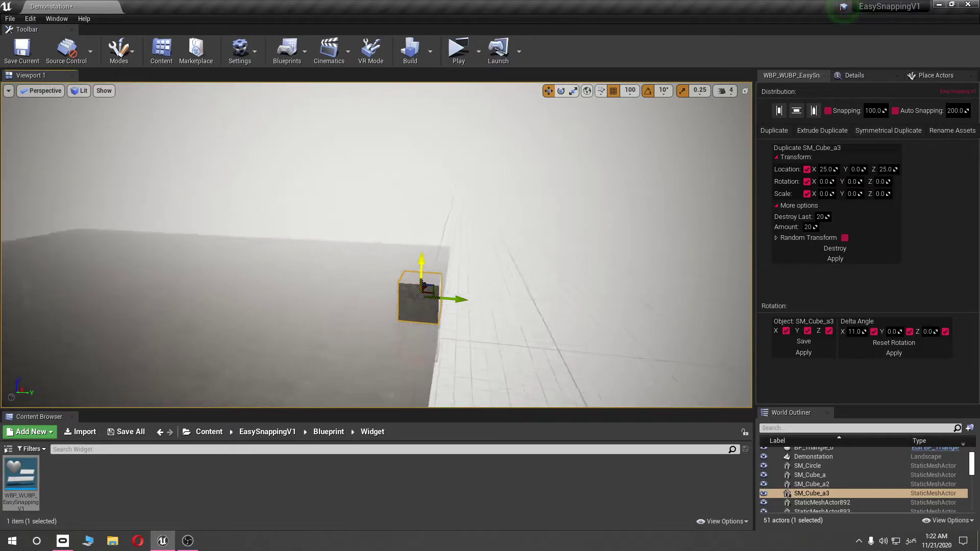
right_drag(426, 258, 435, 253)
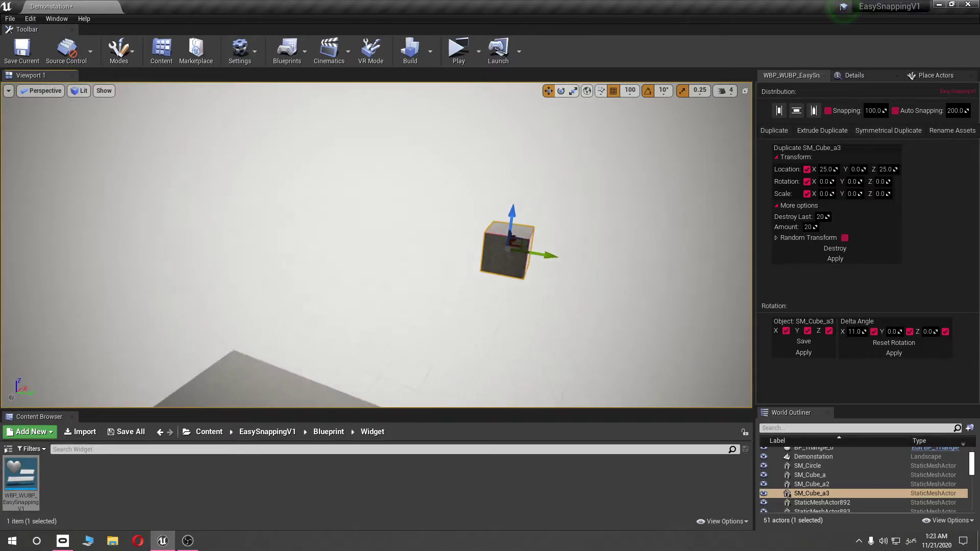
Open the cube's Extrude Duplicate options and set Step Size to 60
key(f)
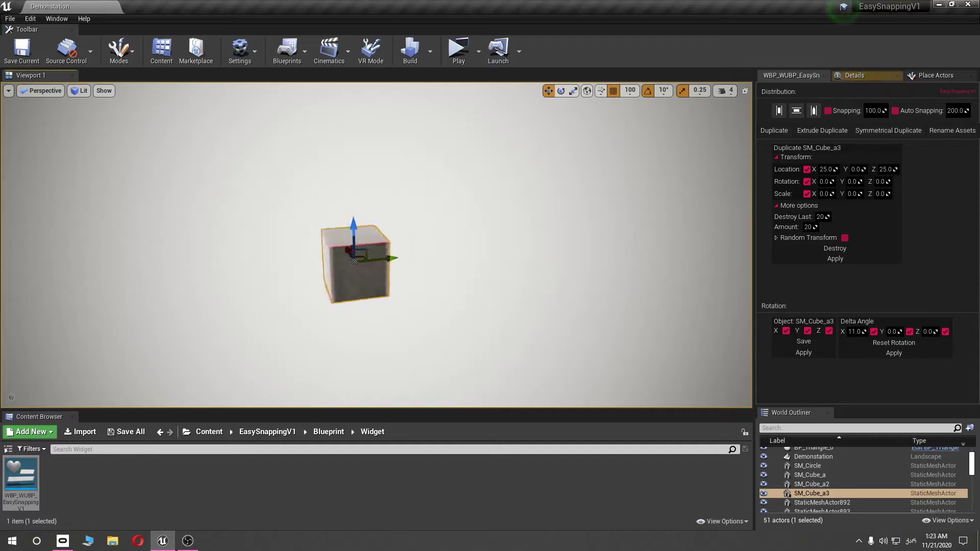
click(816, 130)
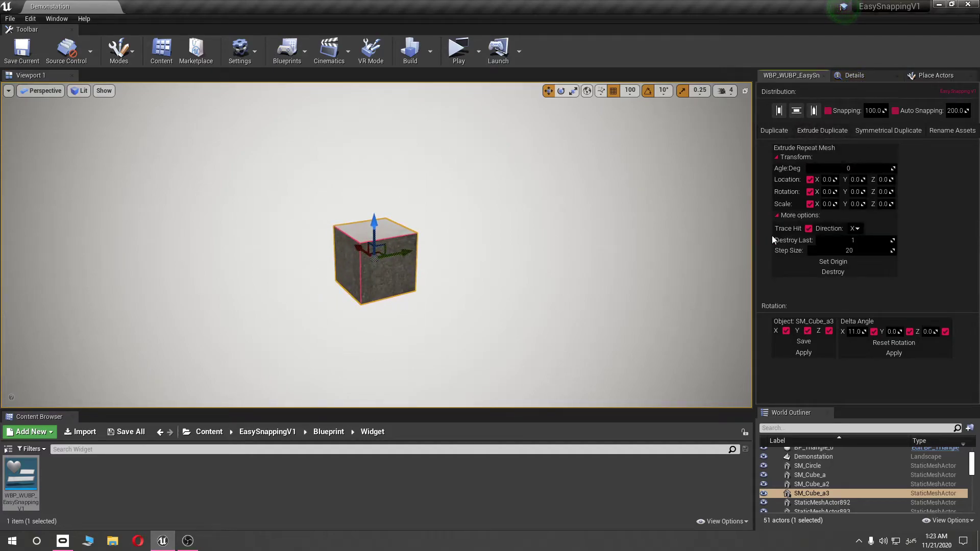
drag(528, 320, 531, 358)
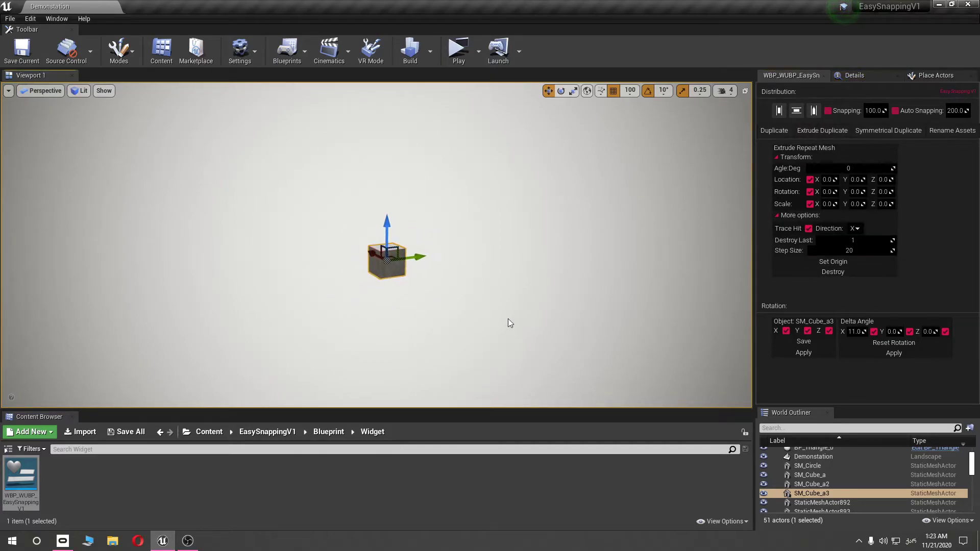
drag(509, 321, 639, 318)
click(857, 249)
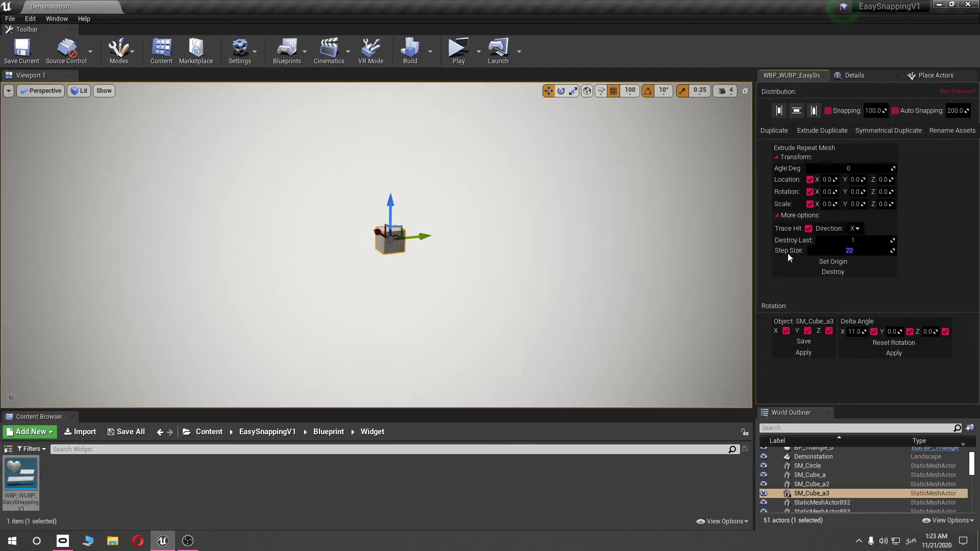
text(60)
click(821, 273)
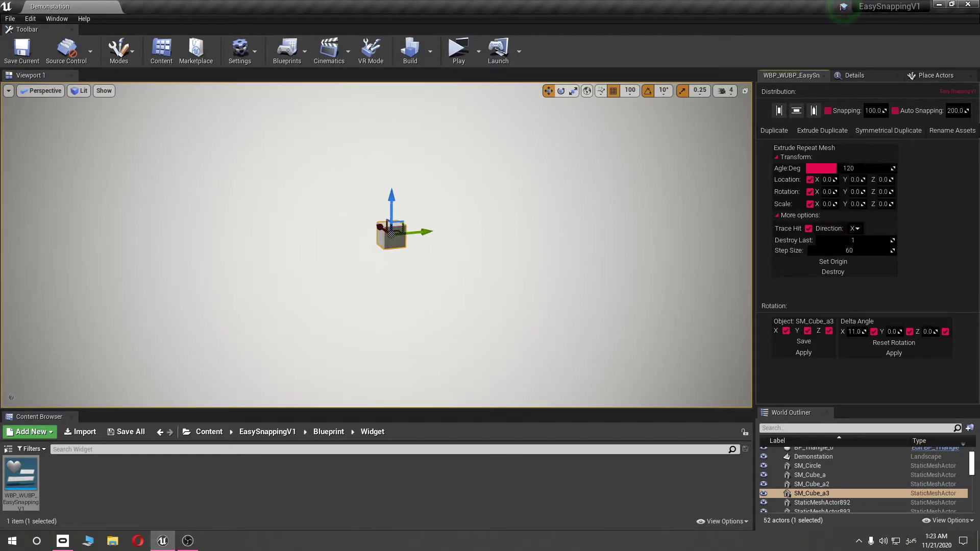
Trial extrusions by dragging the cube along X, then Set Origin and Destroy the copies
click(837, 272)
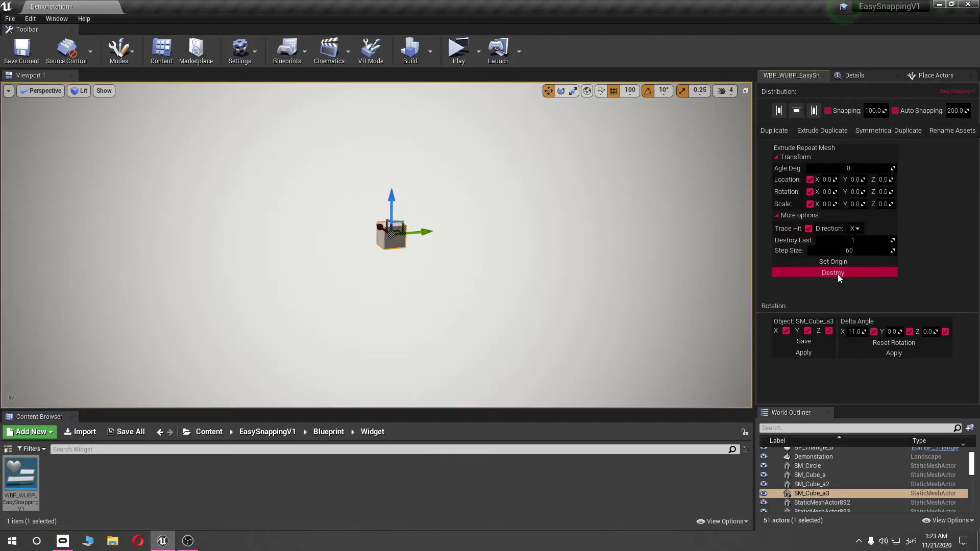
click(837, 272)
mouse_move(392, 235)
mouse_down()
mouse_move(537, 271)
mouse_move(543, 296)
mouse_up()
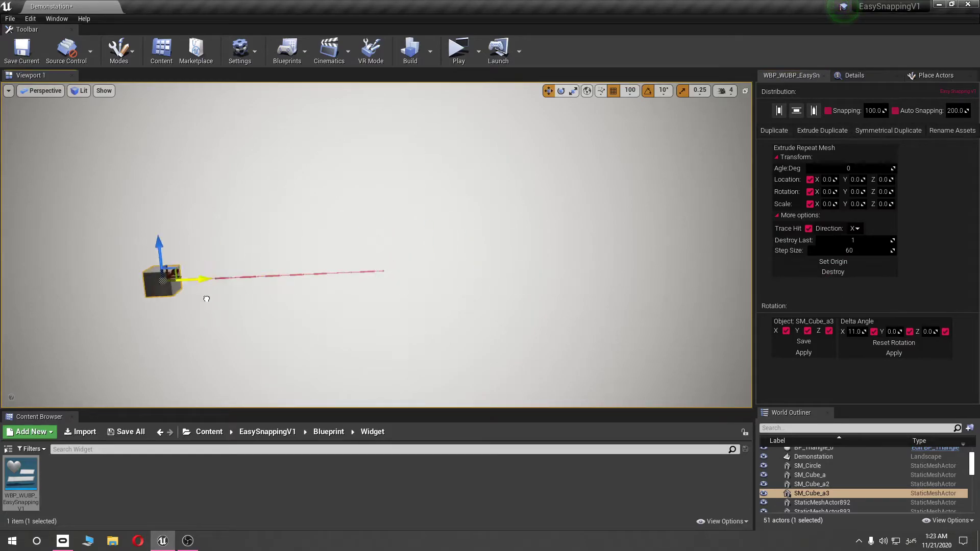
drag(512, 234, 511, 240)
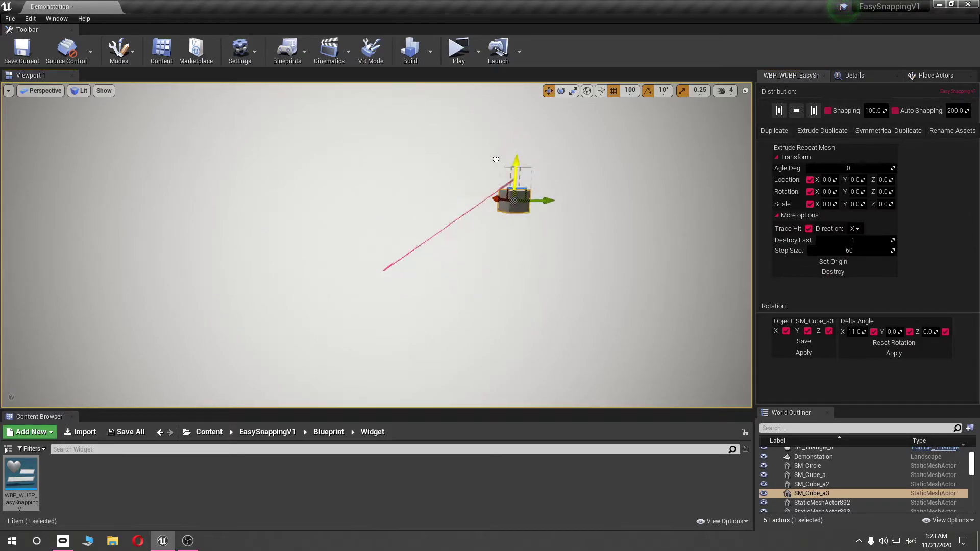
click(833, 261)
mouse_move(538, 264)
mouse_down()
mouse_move(276, 271)
mouse_move(598, 279)
mouse_up()
click(833, 271)
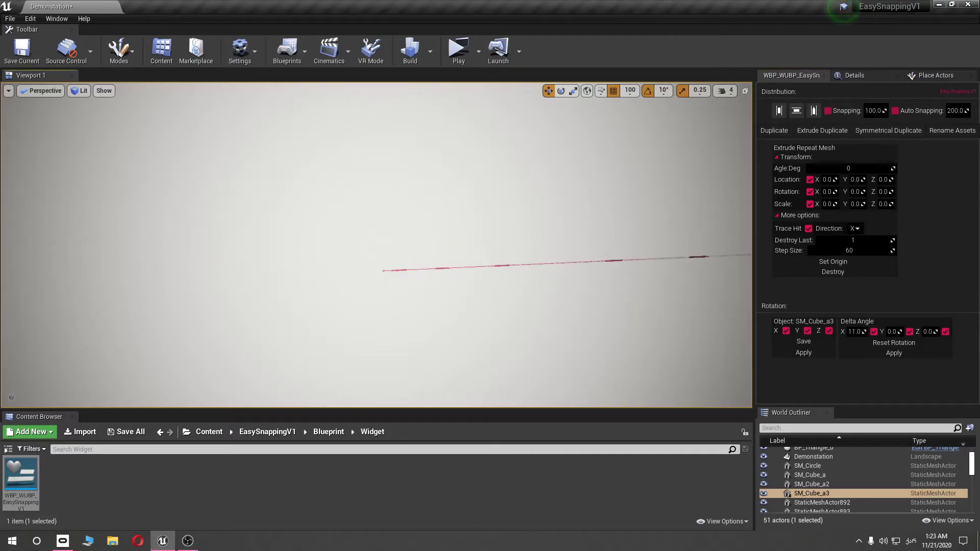
Sweep the extrude angle to 60, 120, then a full 360° ring of cubes
drag(841, 168, 897, 168)
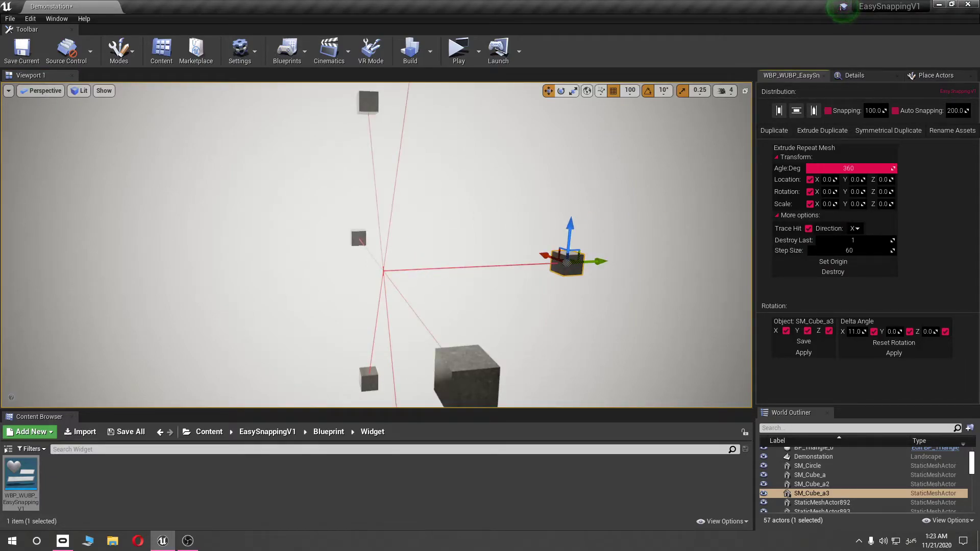
mouse_move(496, 283)
right_down()
mouse_move(505, 286)
mouse_move(465, 287)
right_up()
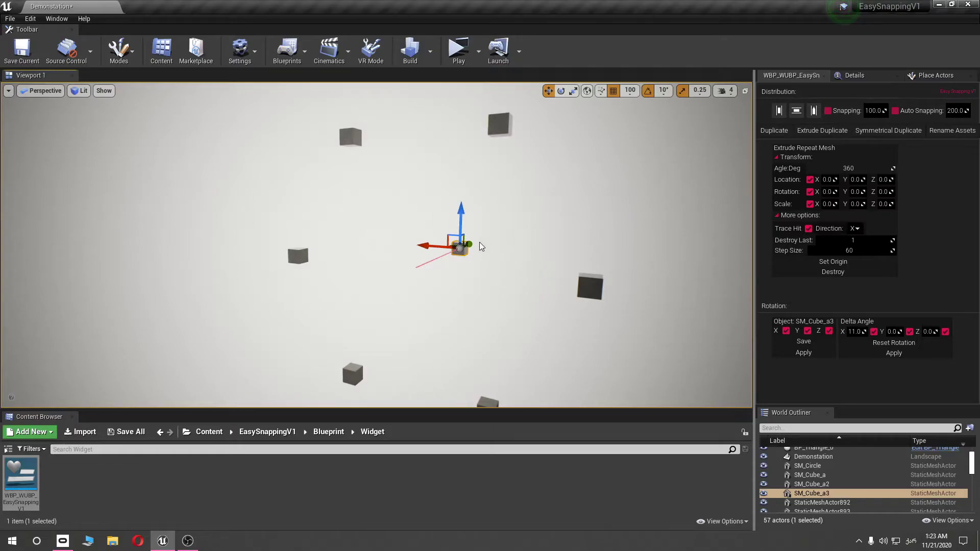
drag(473, 246, 478, 247)
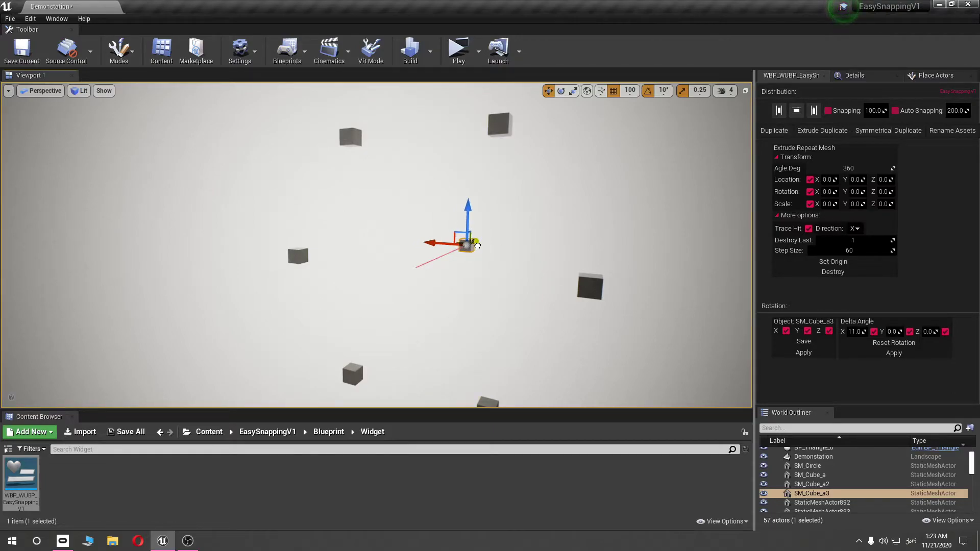
drag(850, 168, 806, 168)
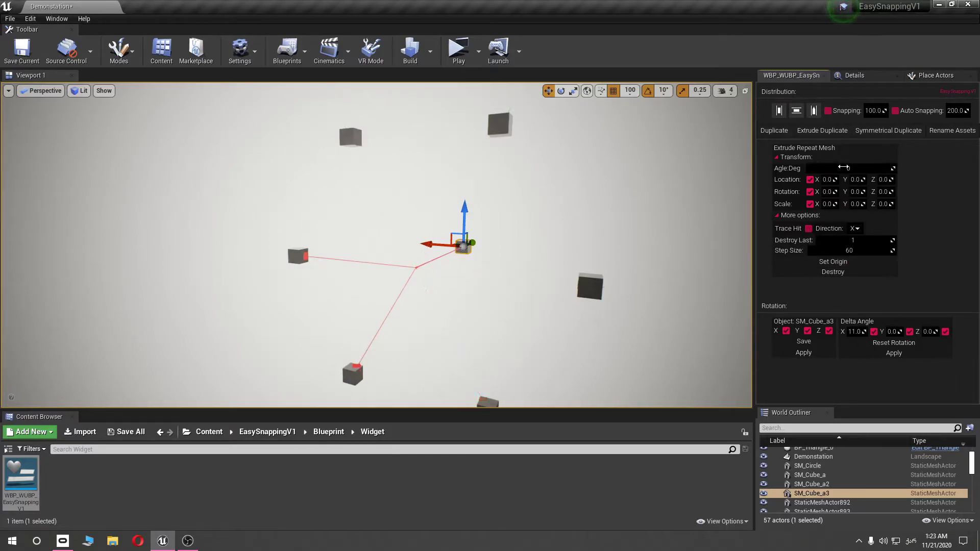
drag(848, 168, 898, 168)
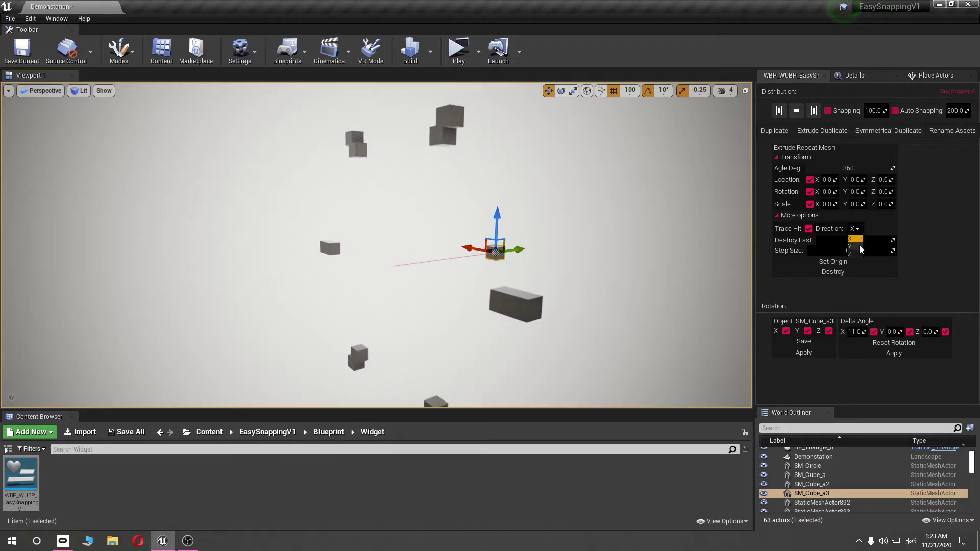
Switch direction to Y, then Z, sweeping new rings at 240° and removing the previous one
click(860, 247)
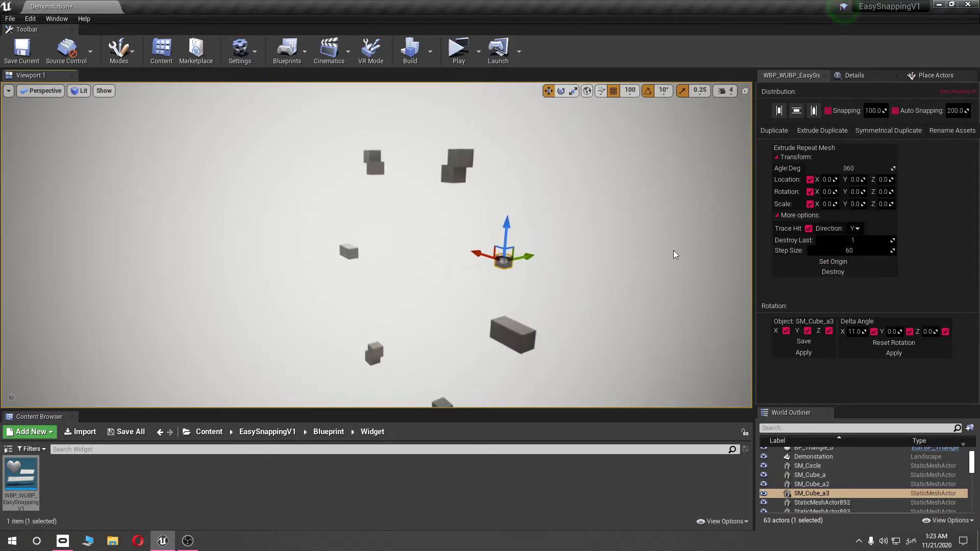
drag(893, 168, 821, 168)
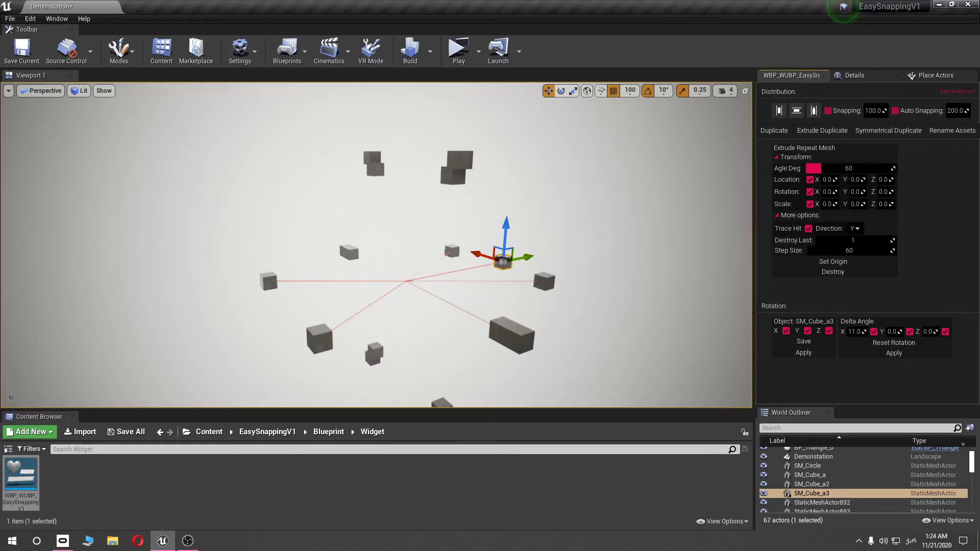
click(854, 228)
click(854, 253)
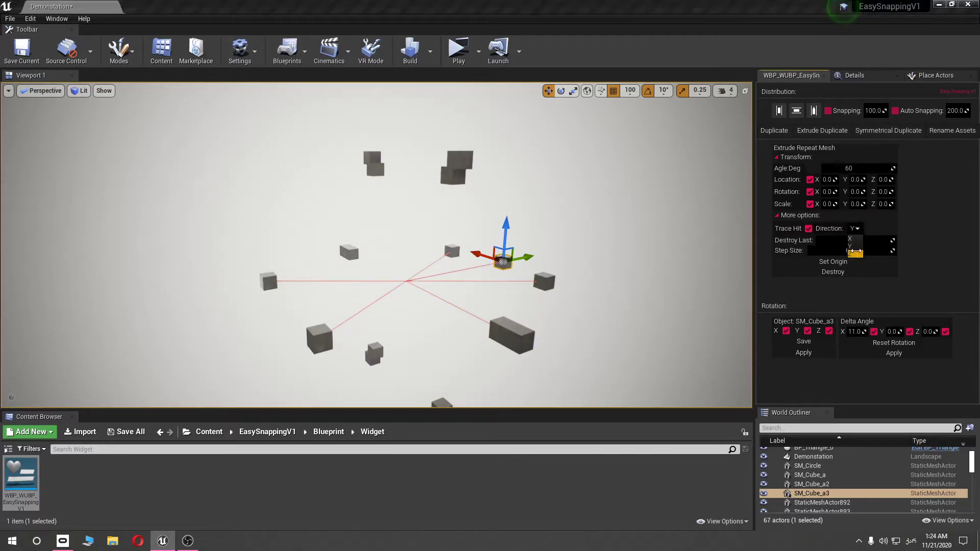
mouse_move(821, 168)
mouse_down()
mouse_move(806, 168)
mouse_move(893, 168)
mouse_up()
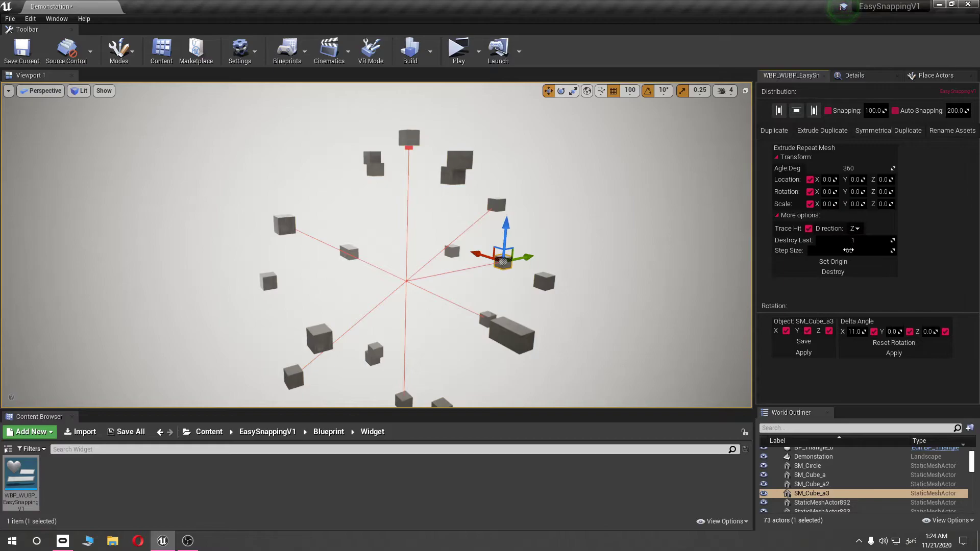
click(880, 273)
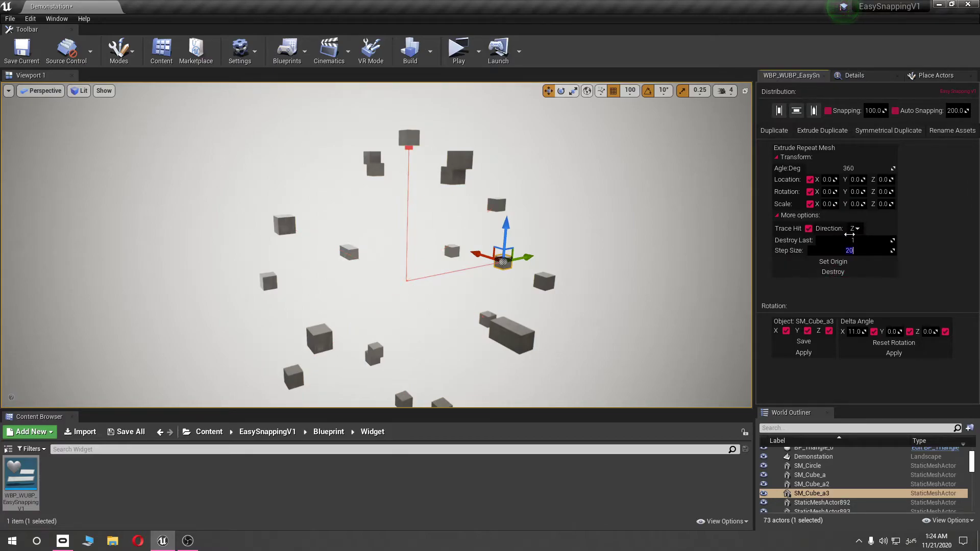
drag(868, 168, 812, 168)
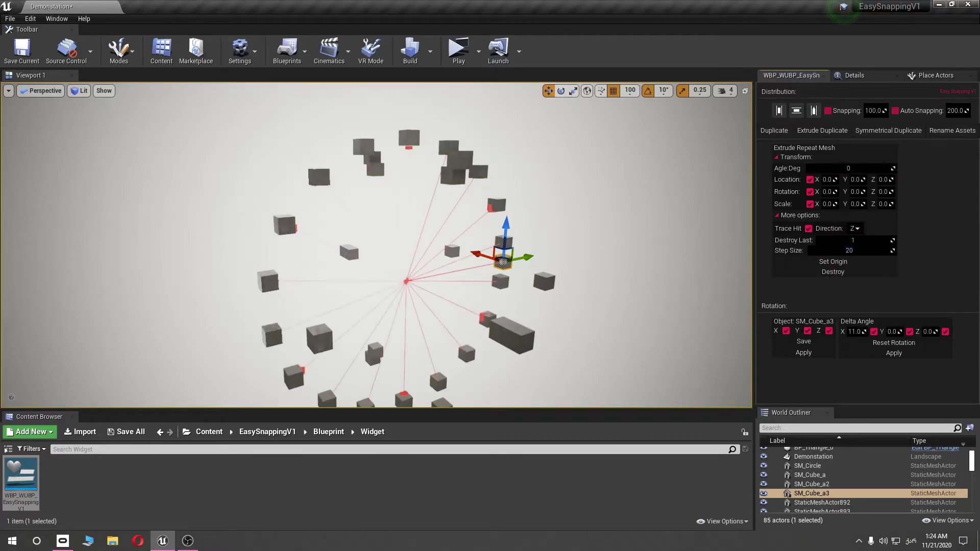
Cycle direction through Y, Z and X, slide the cube along Y, and reduce the 360° angle
click(853, 229)
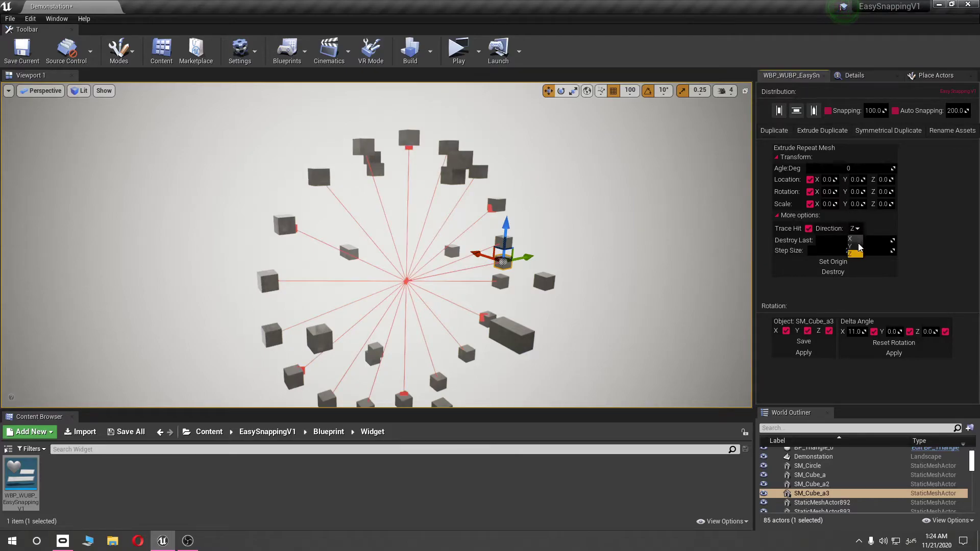
click(853, 244)
drag(840, 172, 843, 172)
text(360)
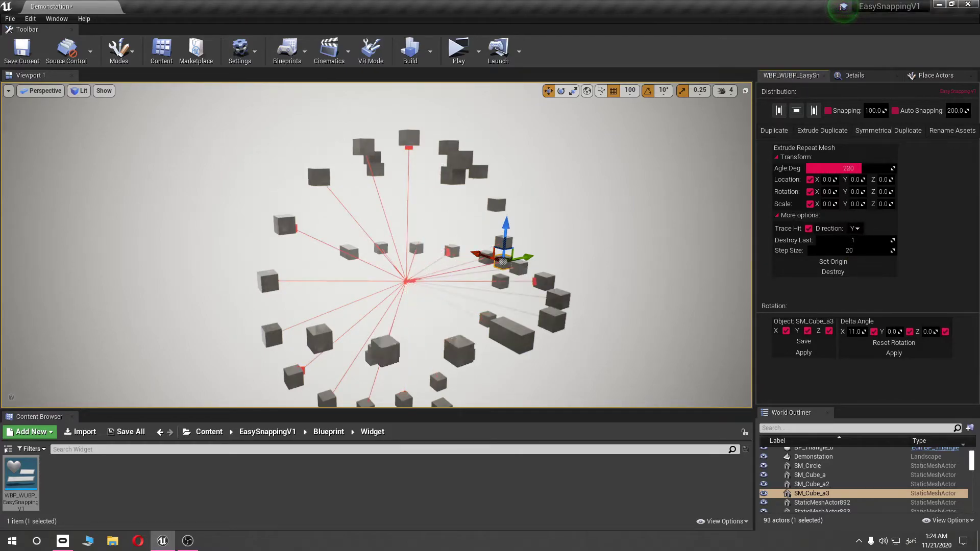
click(855, 228)
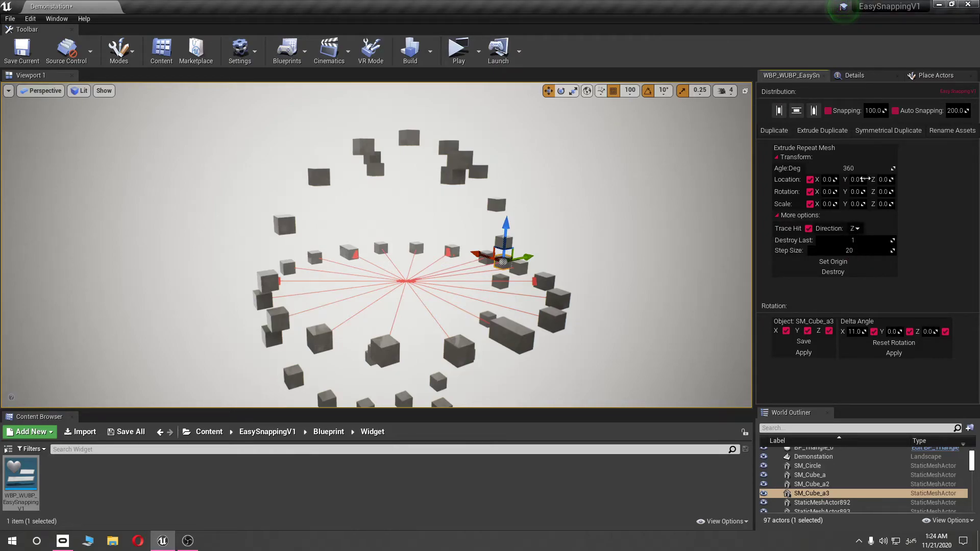
click(855, 254)
click(855, 228)
click(850, 239)
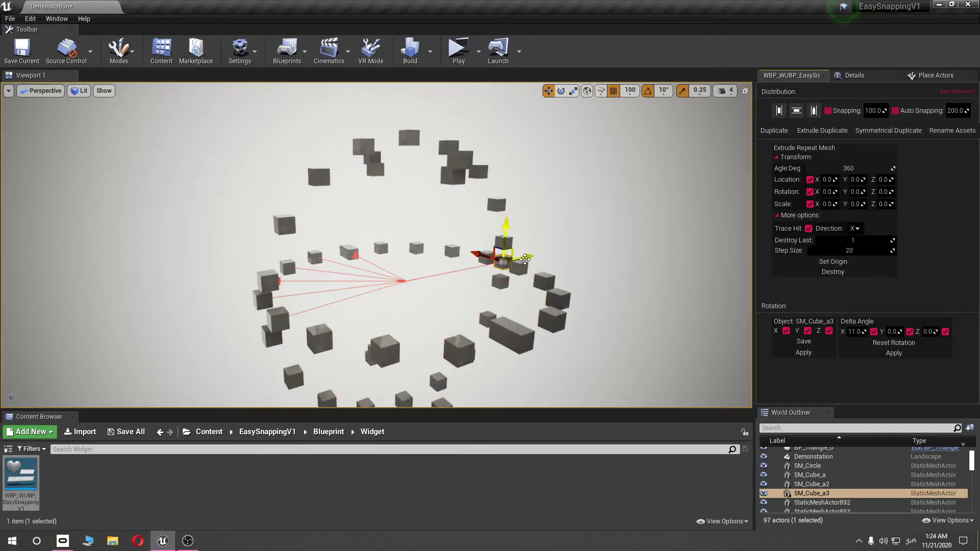
drag(527, 256, 733, 221)
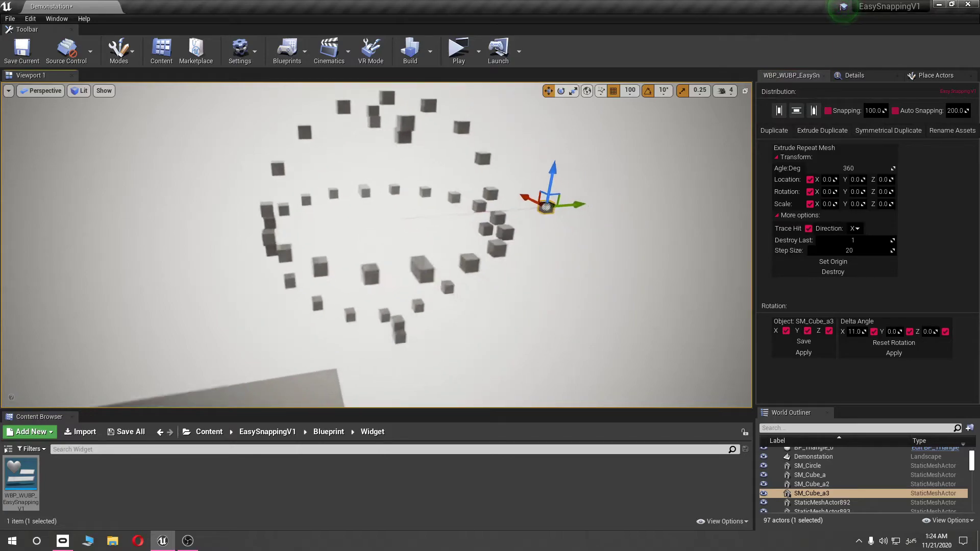
drag(850, 175, 797, 175)
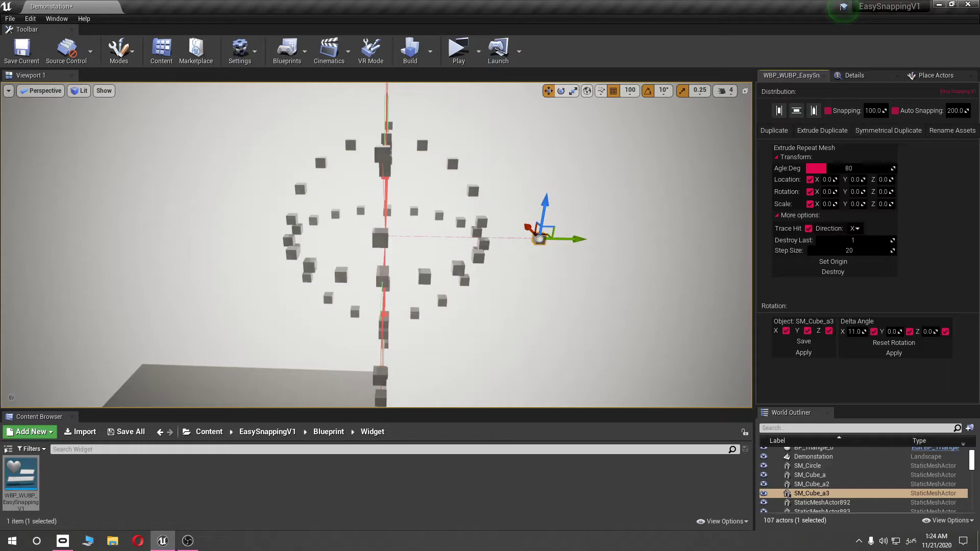
mouse_move(536, 240)
alt+mouse_down()
mouse_move(690, 194)
mouse_move(939, 237)
alt+mouse_up()
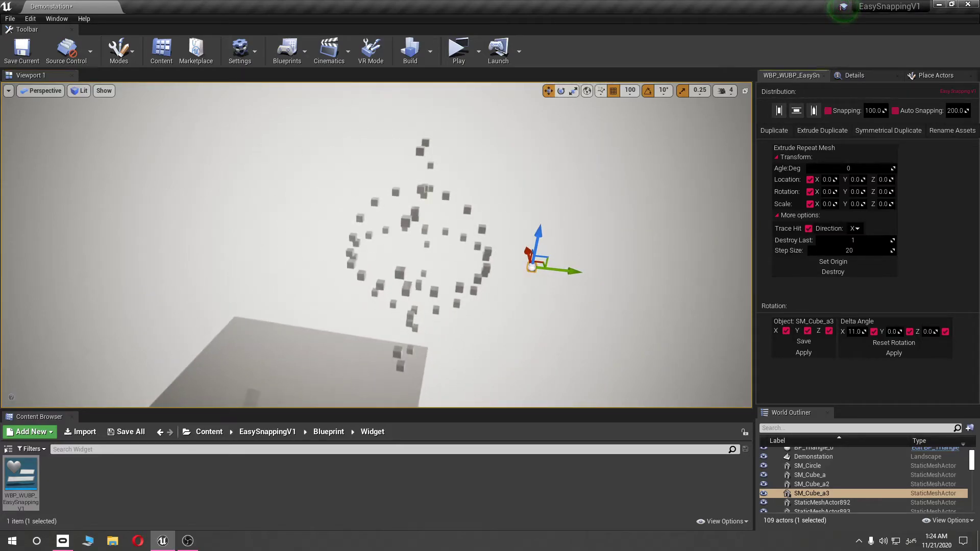
text(1)
Destroy the extruded cube rings down to the lone cube (51 actors) and show Symmetrical Duplicate settings
click(856, 274)
click(857, 274)
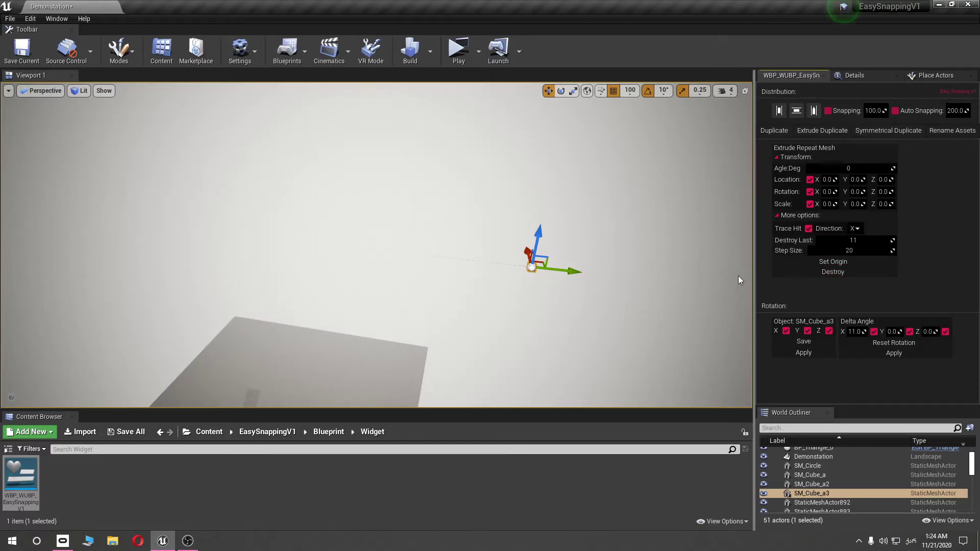
click(863, 131)
mouse_move(564, 269)
alt+mouse_down()
mouse_move(460, 230)
mouse_move(388, 256)
mouse_move(644, 229)
mouse_move(402, 132)
mouse_move(444, 125)
mouse_move(587, 168)
alt+mouse_up()
click(823, 237)
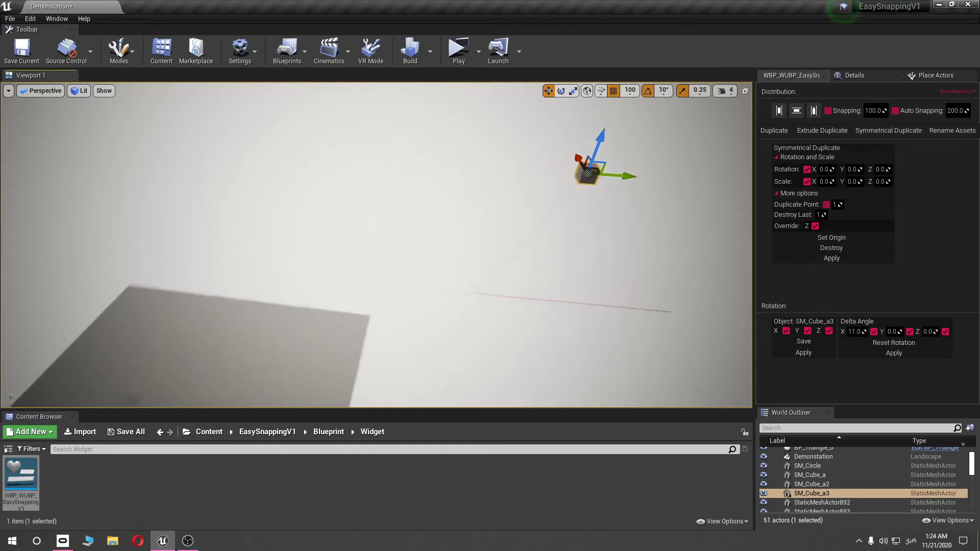
Move the cube along Y and apply several rounds of mirrored duplicates to start the bars
alt+drag(587, 169, 418, 232)
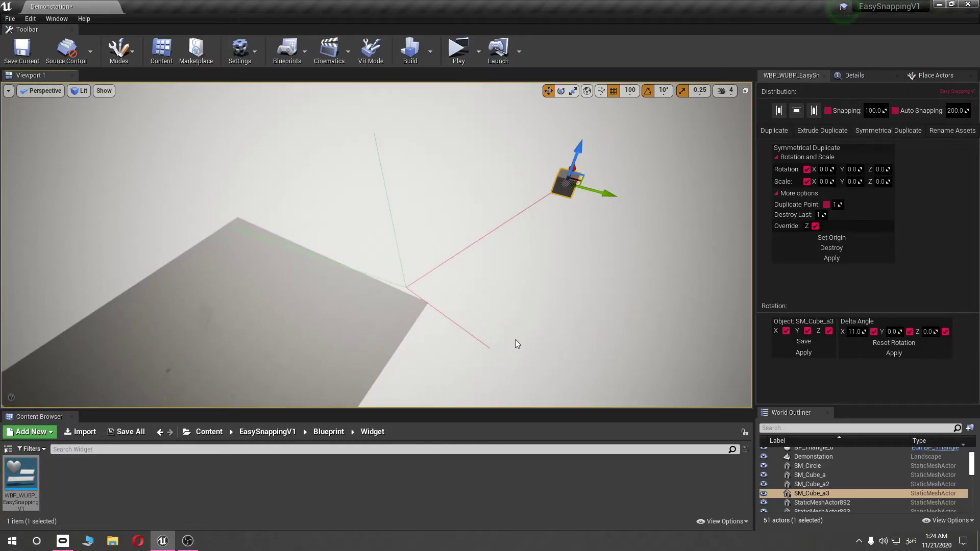
alt+drag(515, 344, 507, 343)
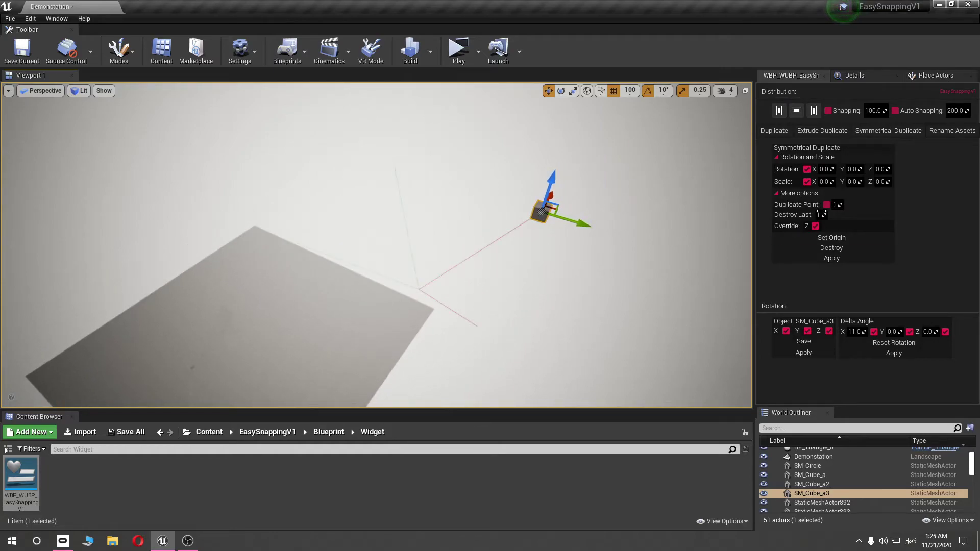
click(828, 258)
drag(586, 222, 647, 242)
click(832, 258)
click(832, 258)
click(822, 259)
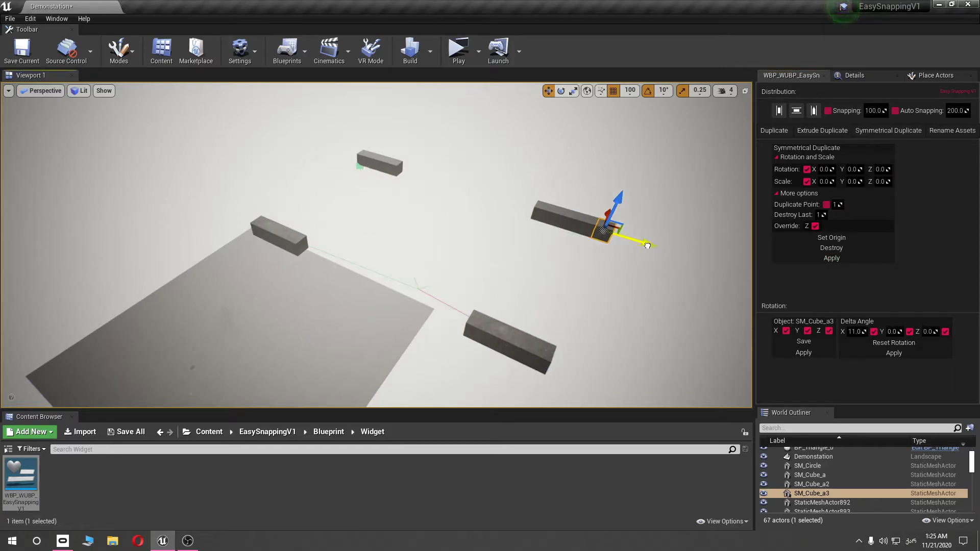
click(822, 257)
Raise the cube along Z and add mirrored pieces extending the bars upward
right_drag(607, 241, 608, 241)
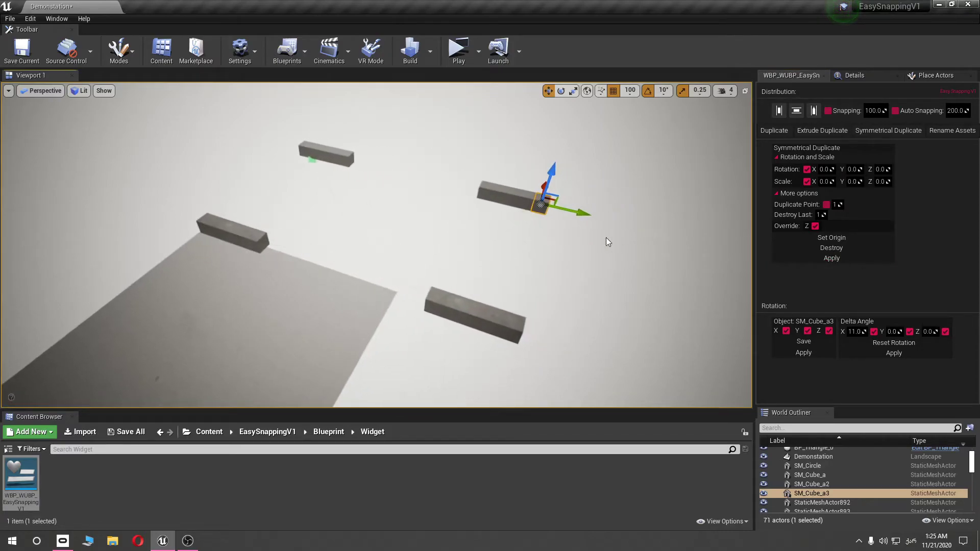
drag(555, 176, 555, 166)
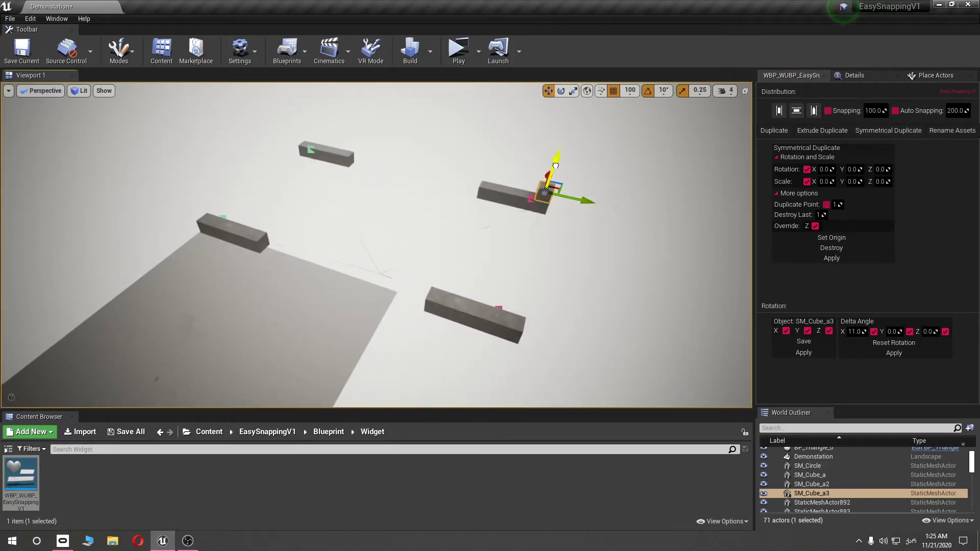
click(812, 258)
click(808, 260)
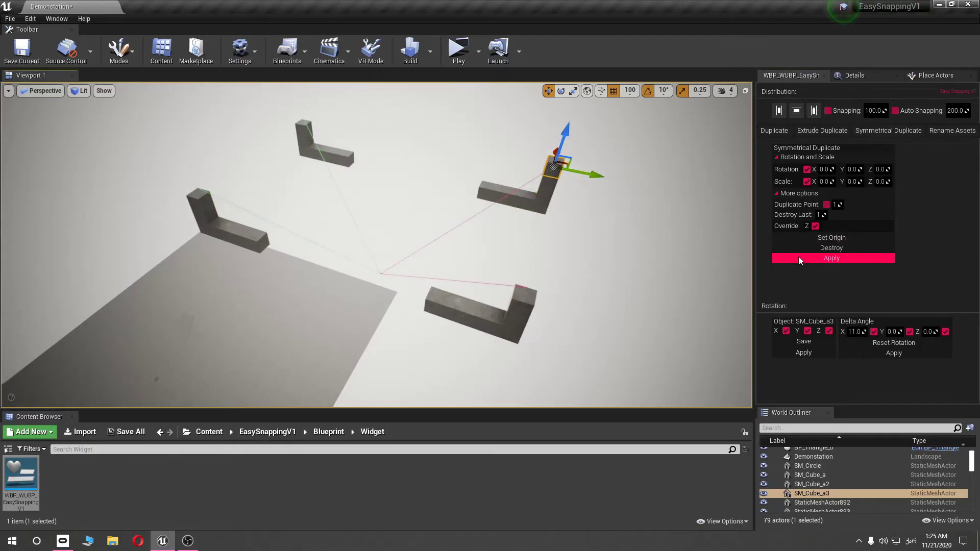
click(799, 256)
Shift the cube left along Y and add more mirrored duplicates to form the hooks
drag(595, 174, 565, 168)
click(833, 259)
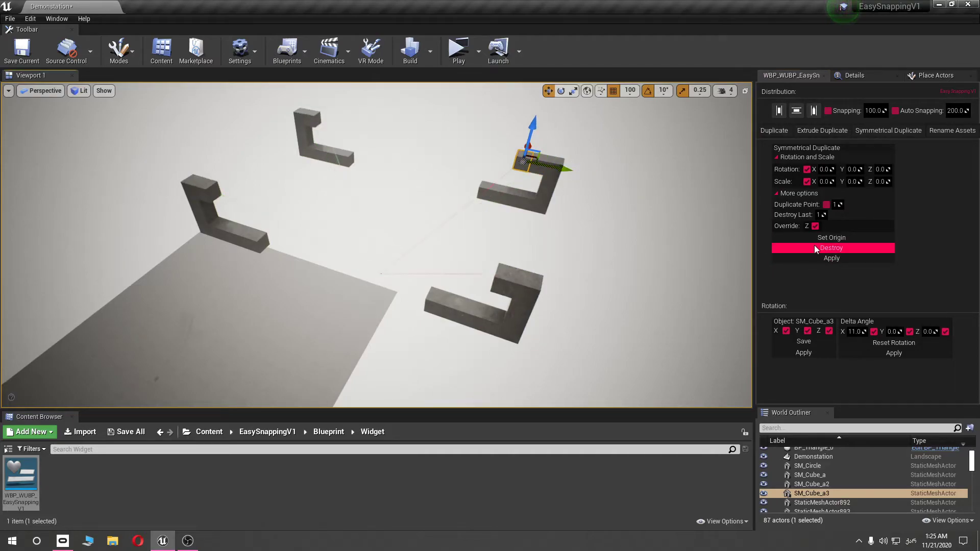
click(821, 256)
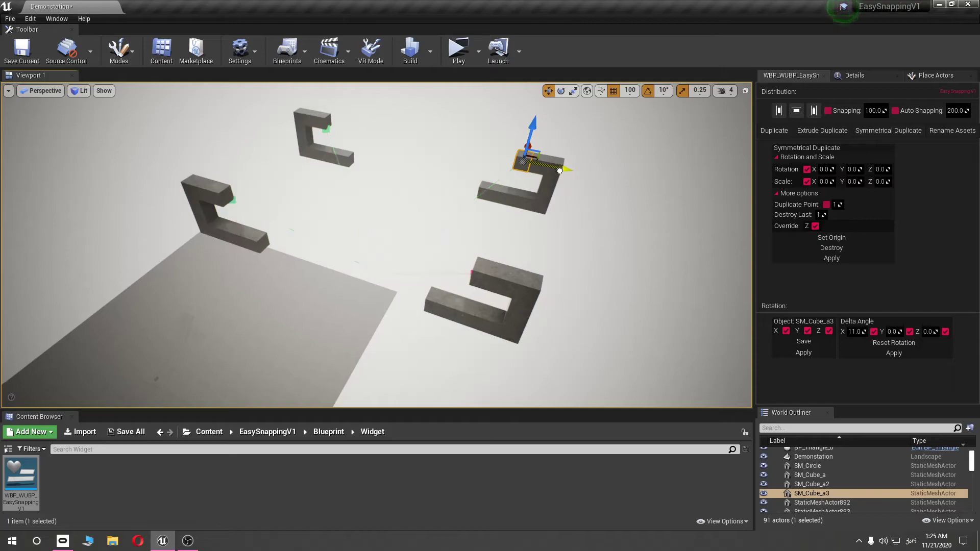
drag(560, 170, 543, 169)
click(832, 258)
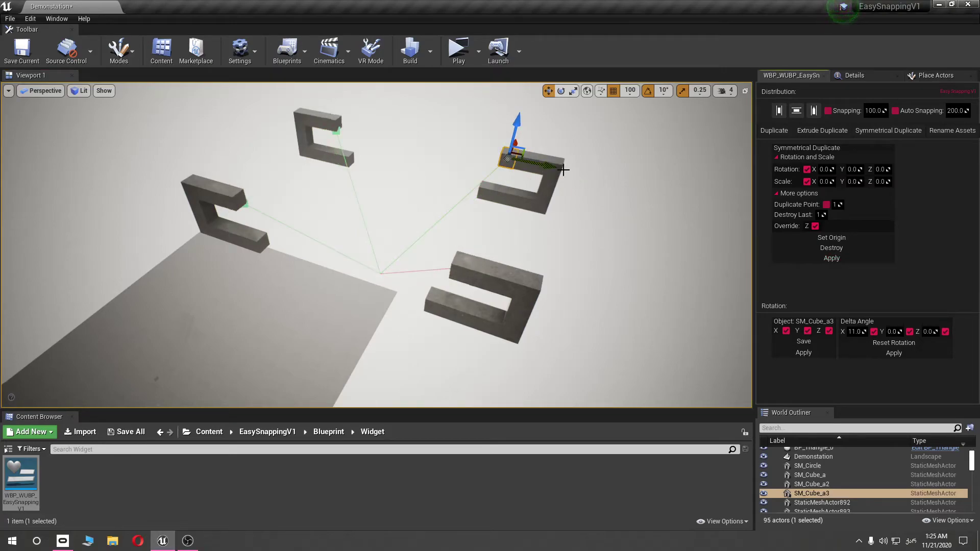
click(832, 258)
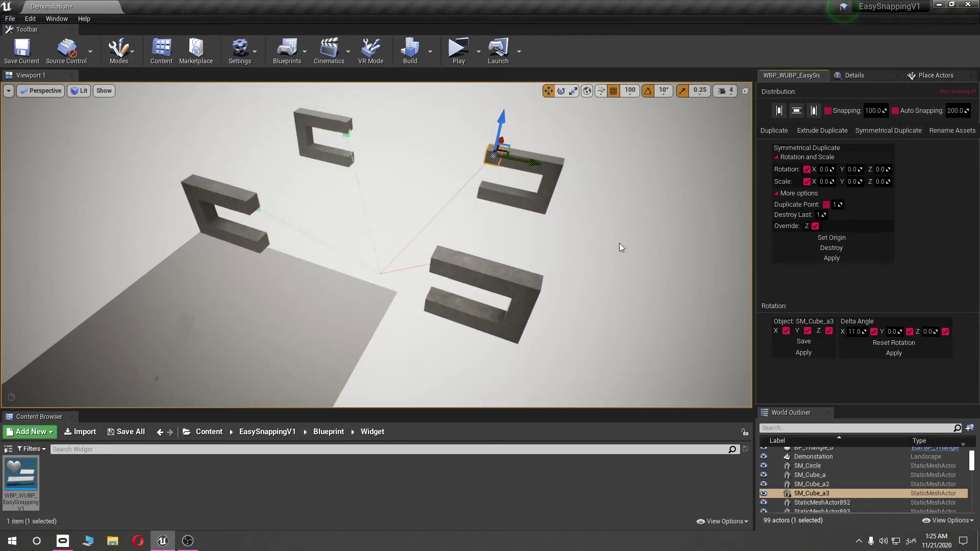
Move the cube further along its axis and add four more mirrored duplicate sets
mouse_move(619, 243)
right_down()
mouse_move(588, 240)
mouse_move(600, 211)
right_up()
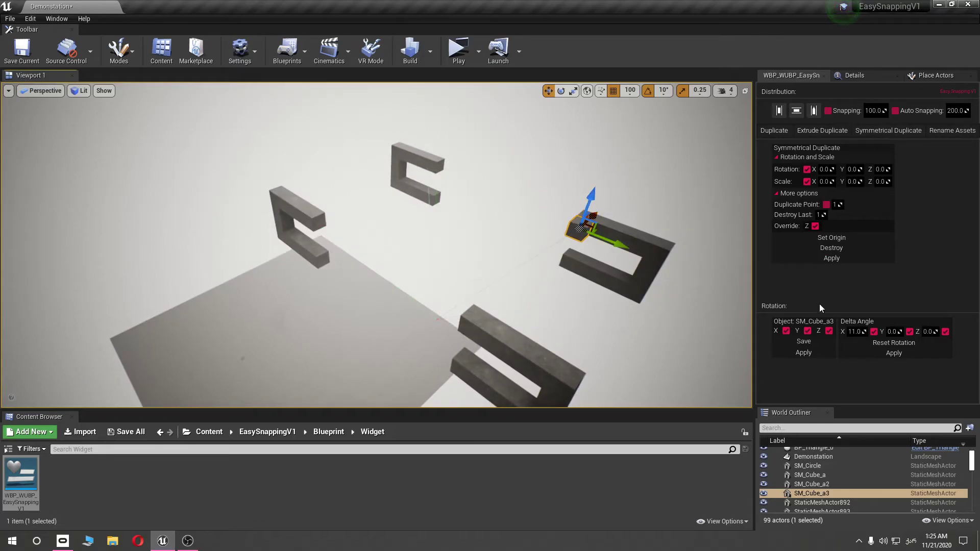
click(832, 259)
right_drag(646, 242, 633, 240)
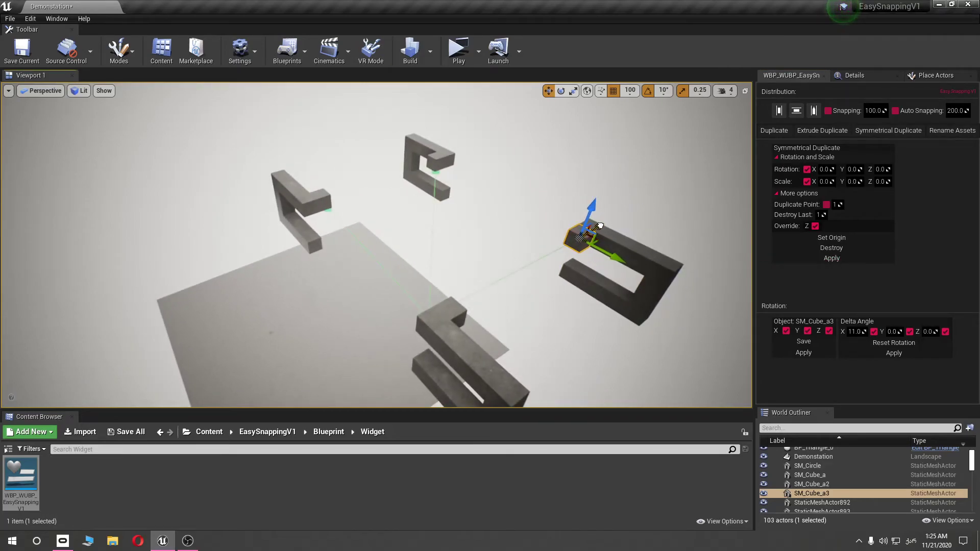
drag(601, 225, 561, 250)
click(778, 260)
click(832, 259)
click(832, 258)
click(832, 259)
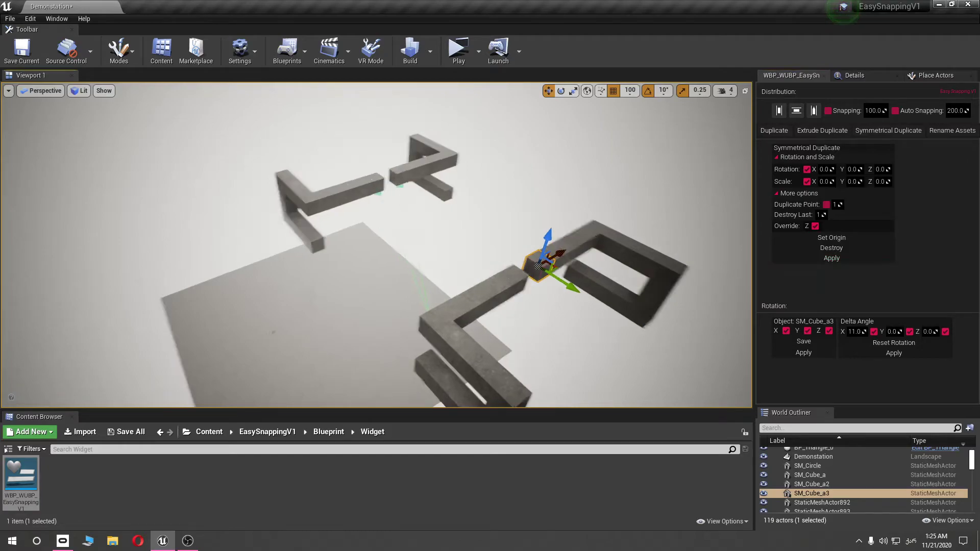
Nudge the cube along Y and add final duplicate pieces, reaching 121 actors
right_drag(600, 273, 603, 264)
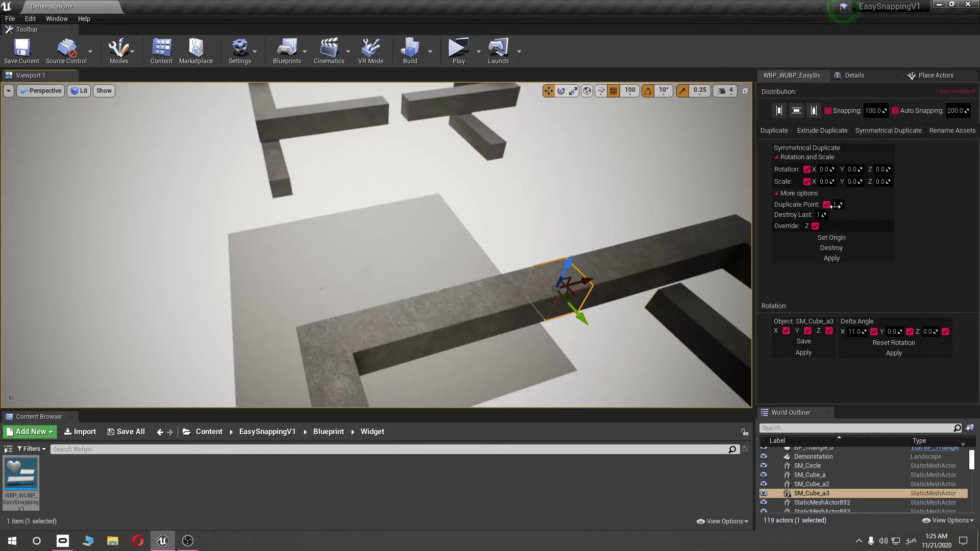
click(823, 257)
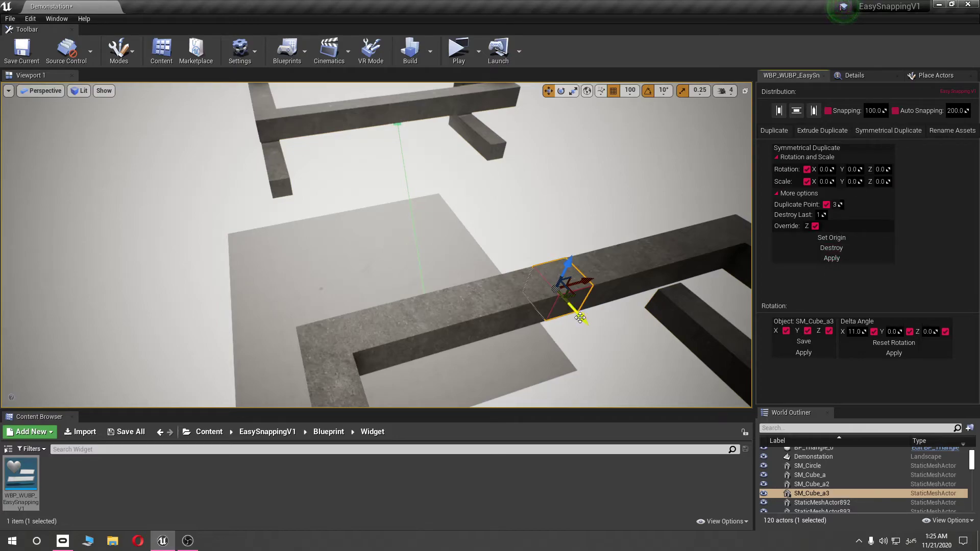
mouse_move(581, 318)
mouse_down()
mouse_move(644, 363)
mouse_move(590, 332)
mouse_up()
click(832, 259)
drag(583, 312, 616, 347)
right_drag(614, 346, 614, 346)
Expand More options and set the Symmetrical Duplicate Point to 3
click(777, 194)
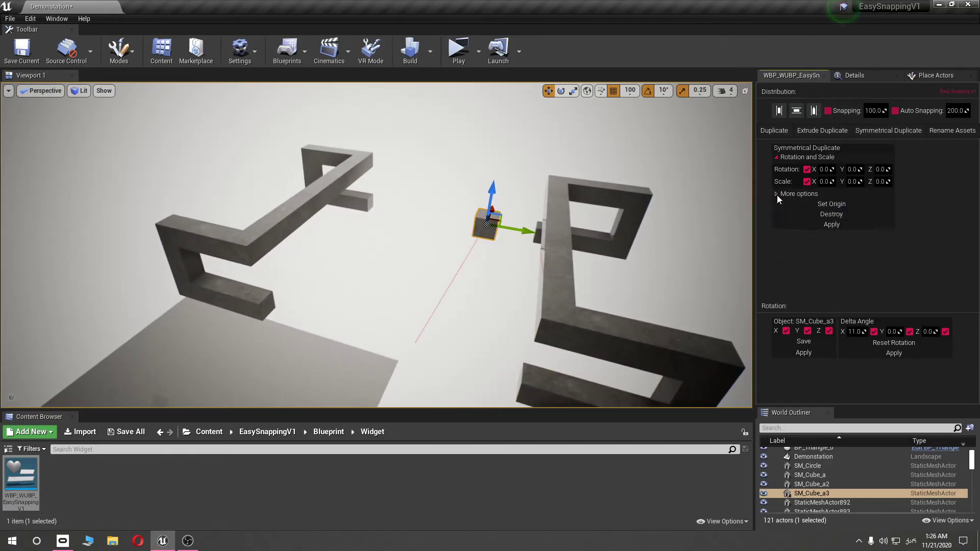
click(777, 195)
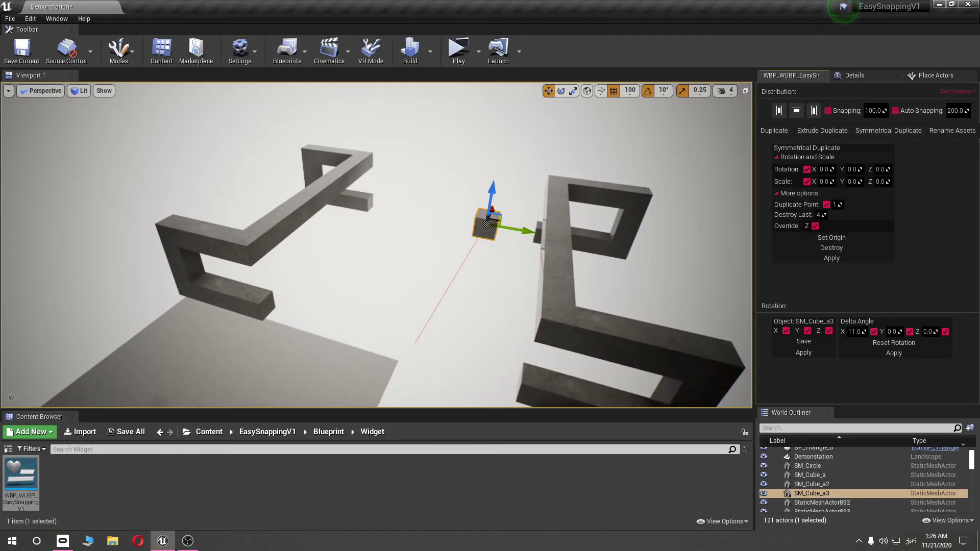
right_drag(661, 279, 660, 279)
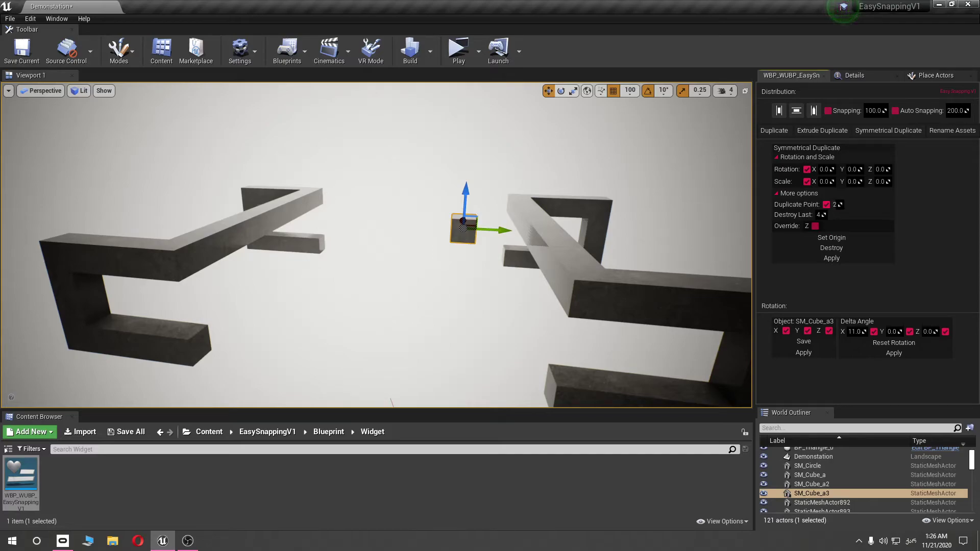
Lower, then raise the cube along Z to sit beside the right-hand shape
middle_drag(715, 235, 715, 337)
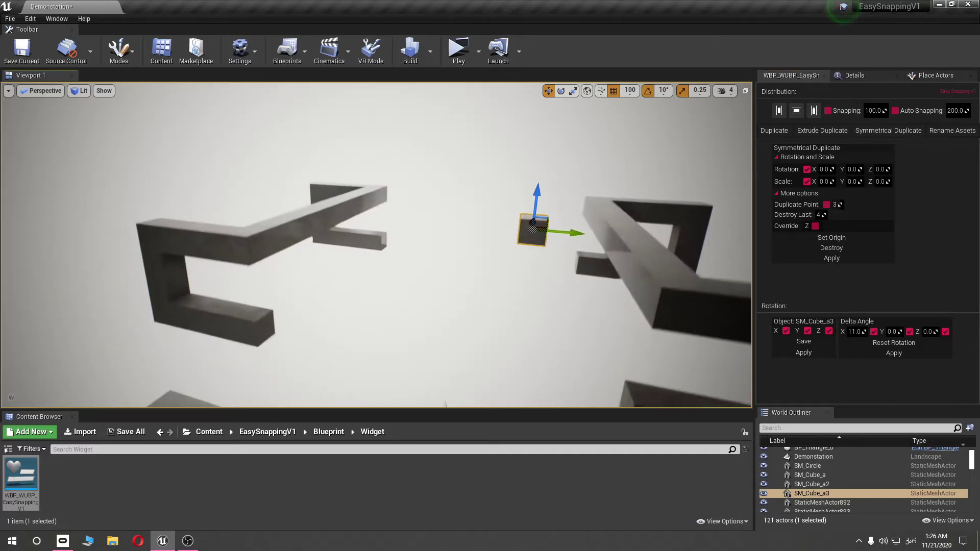
scroll(413, 261, down, 3)
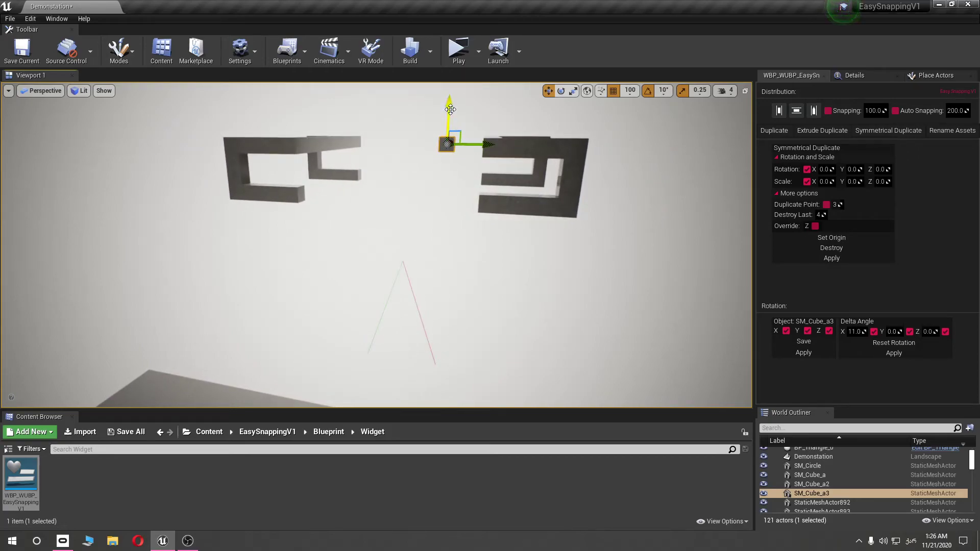
drag(450, 109, 445, 320)
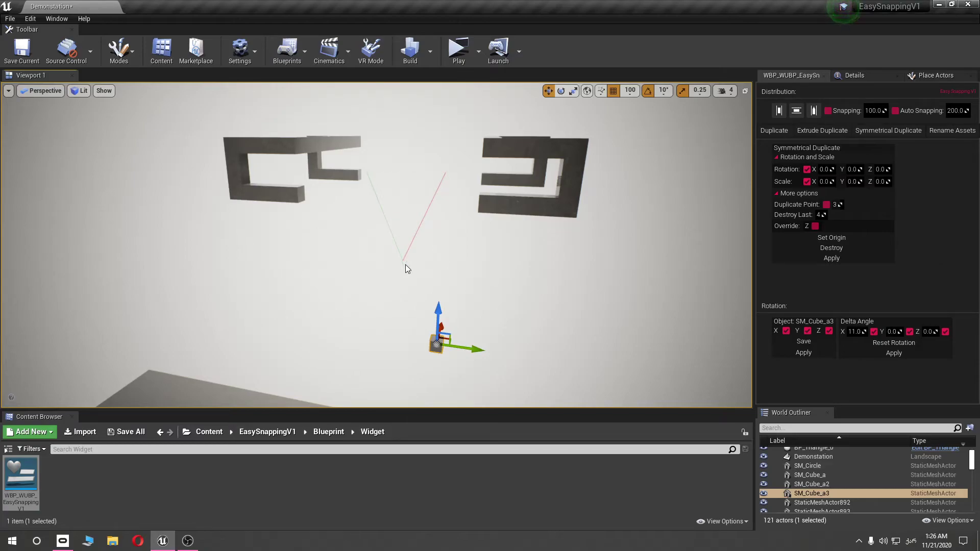
drag(432, 297, 459, 132)
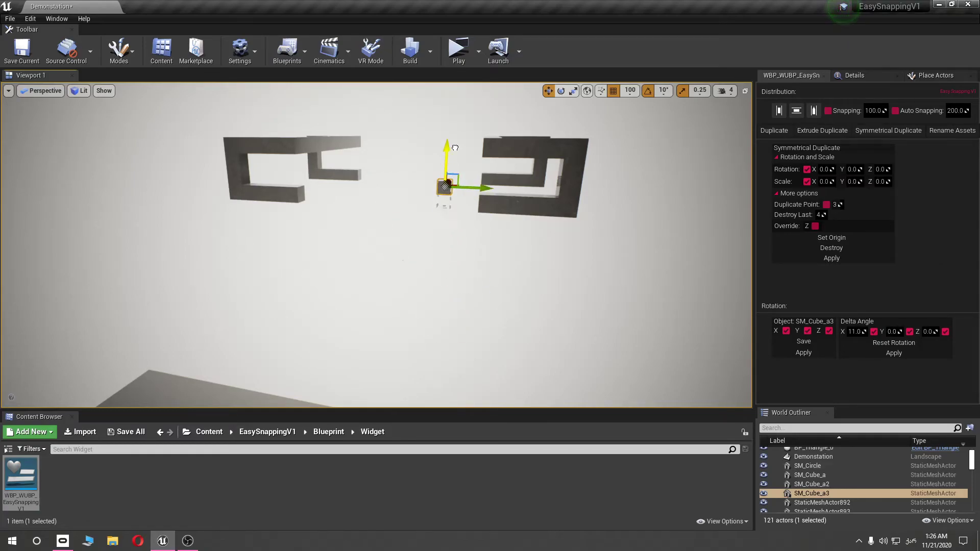
right_drag(403, 287, 439, 276)
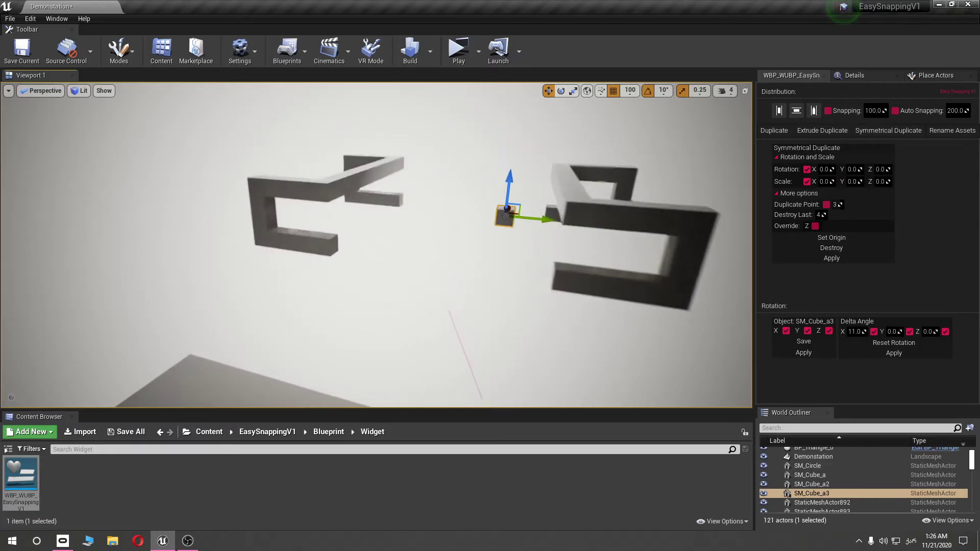
Save the level with Ctrl+S and briefly play-test it in the preview window
key(ctrl+s)
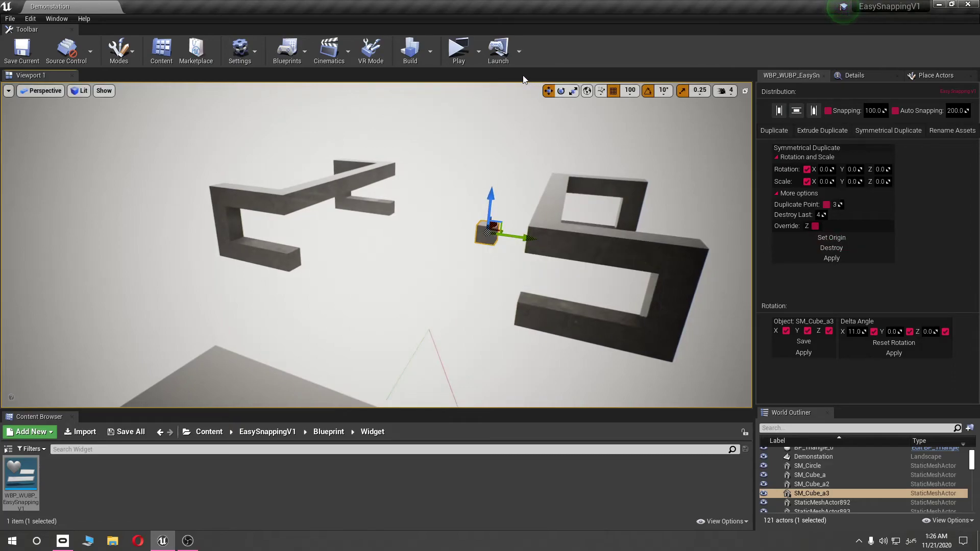
click(459, 51)
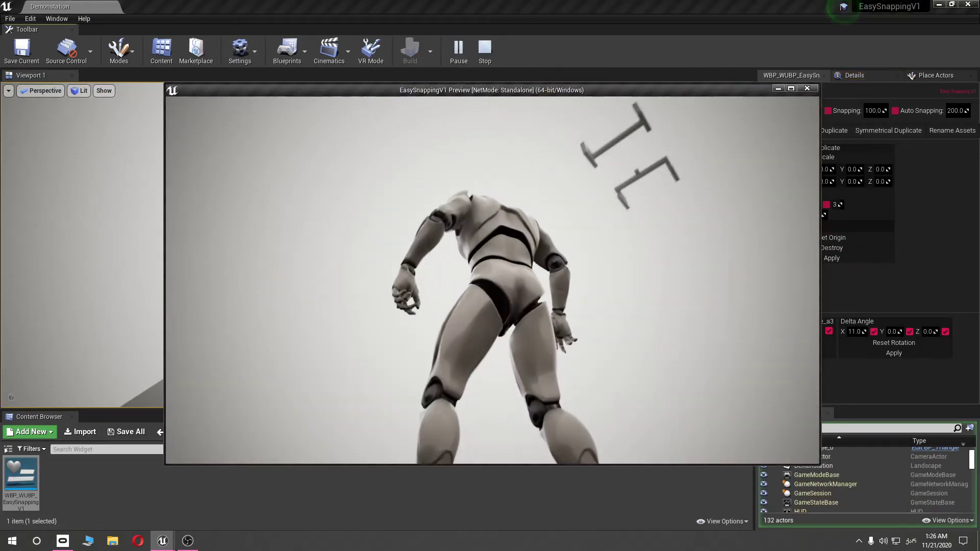
key(Escape)
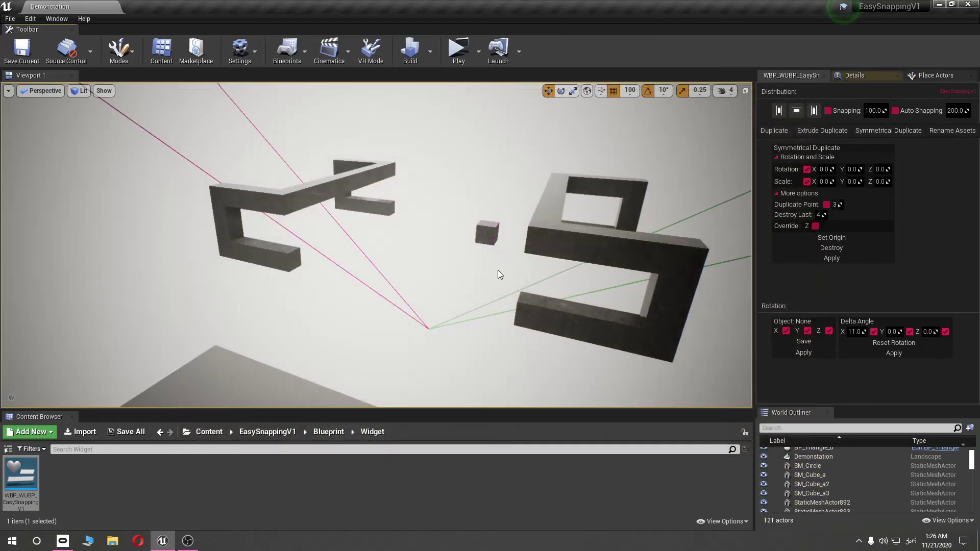
Destroy the mirrored bar shapes, leaving 51 actors, and bring up the Rename Assets options
click(819, 246)
click(819, 246)
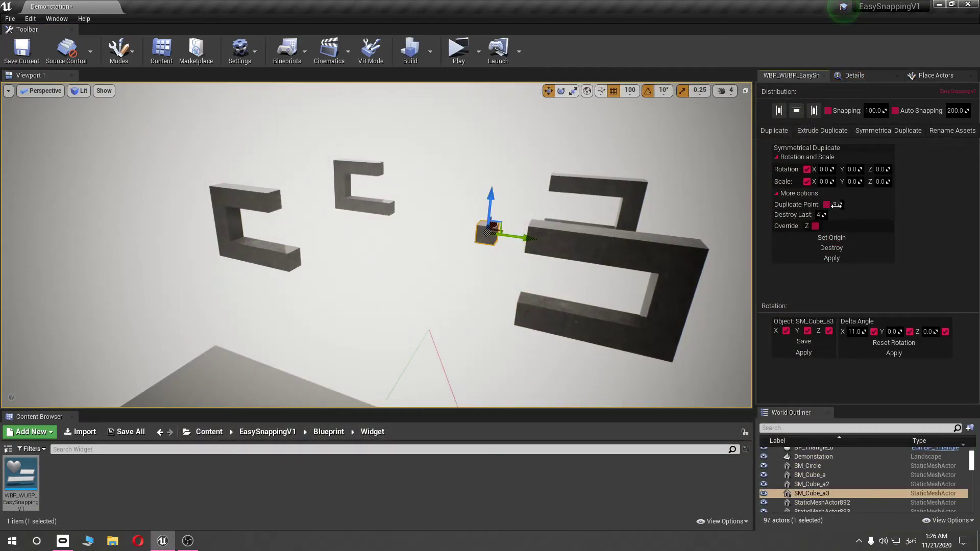
click(831, 248)
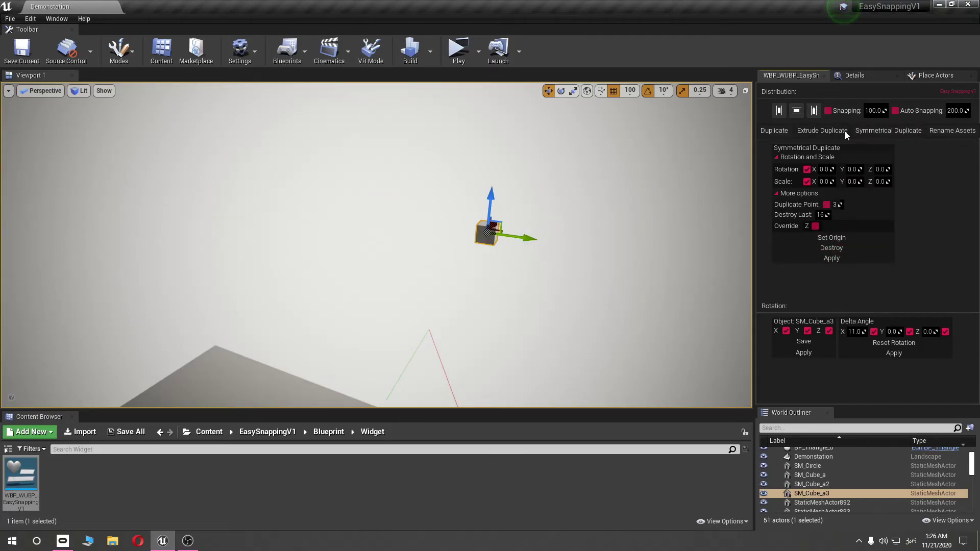
click(871, 132)
click(932, 131)
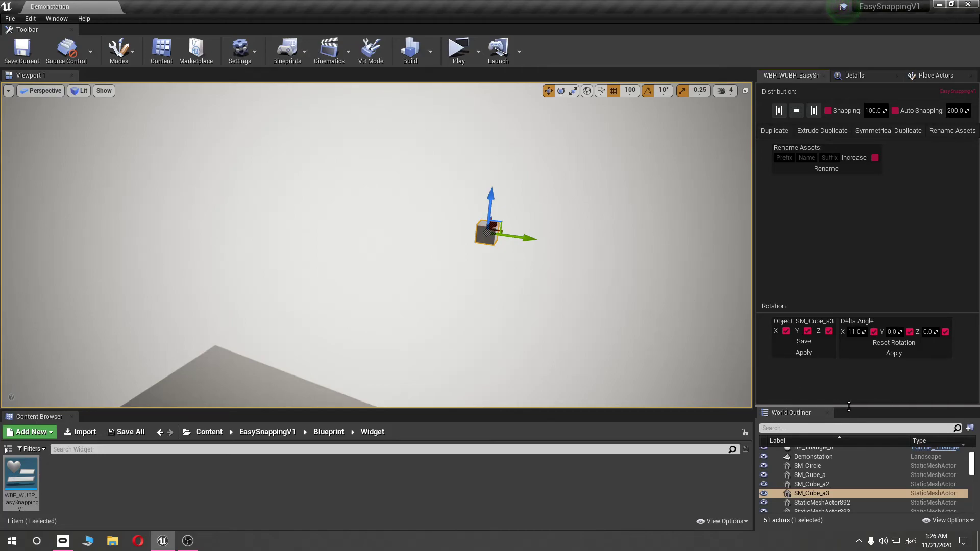
Select the 40 stair actors StaticMeshActor892 to StaticMeshActor931 in the World Outliner and frame them
drag(849, 407, 835, 210)
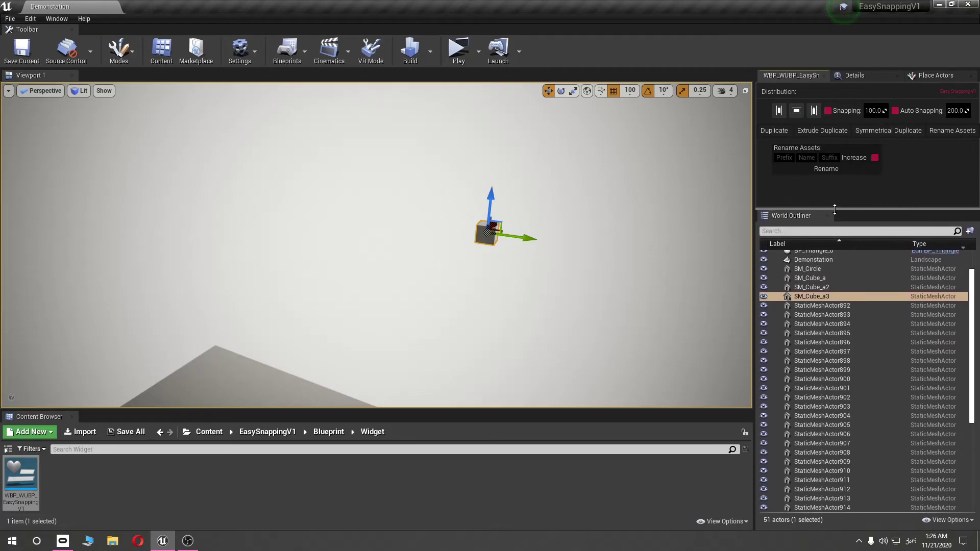
click(828, 303)
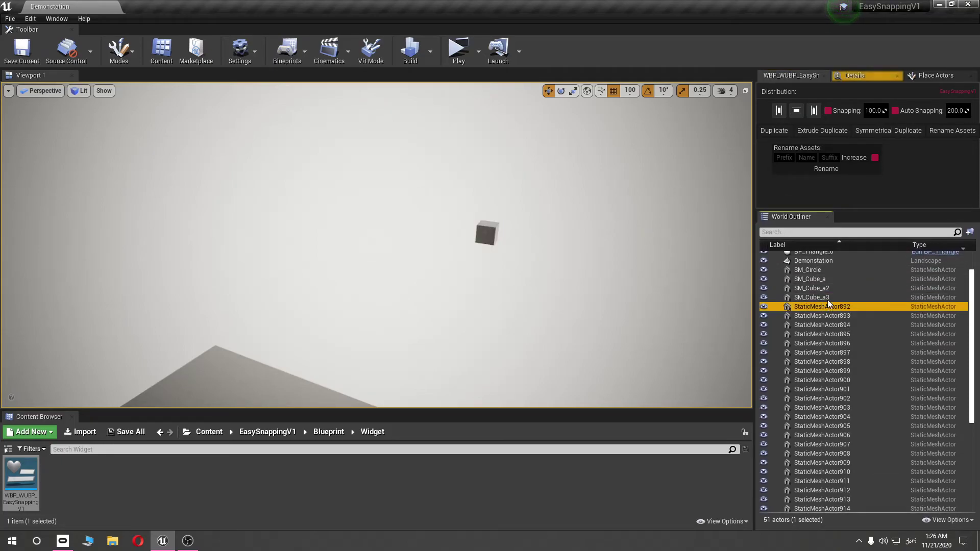
scroll(839, 363, down, 5)
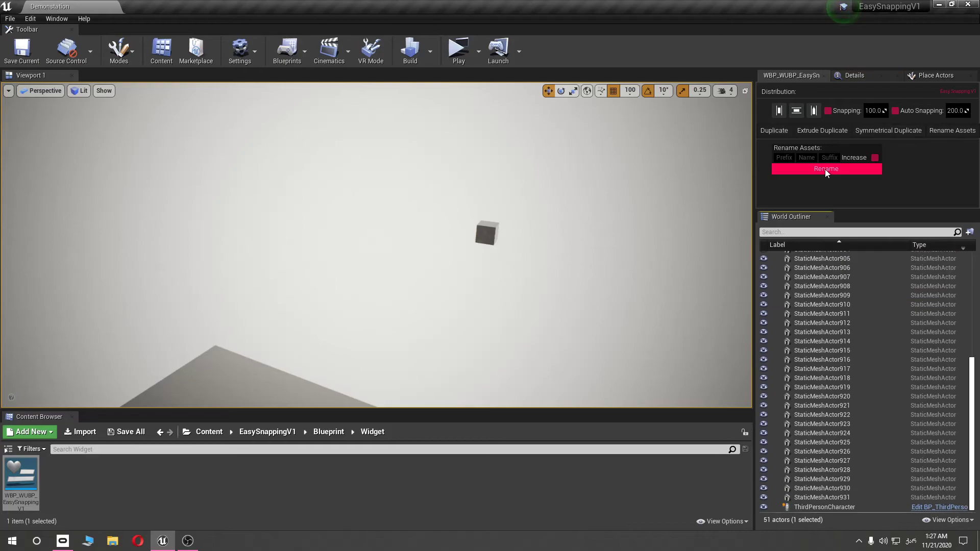
shift+click(827, 498)
key(f)
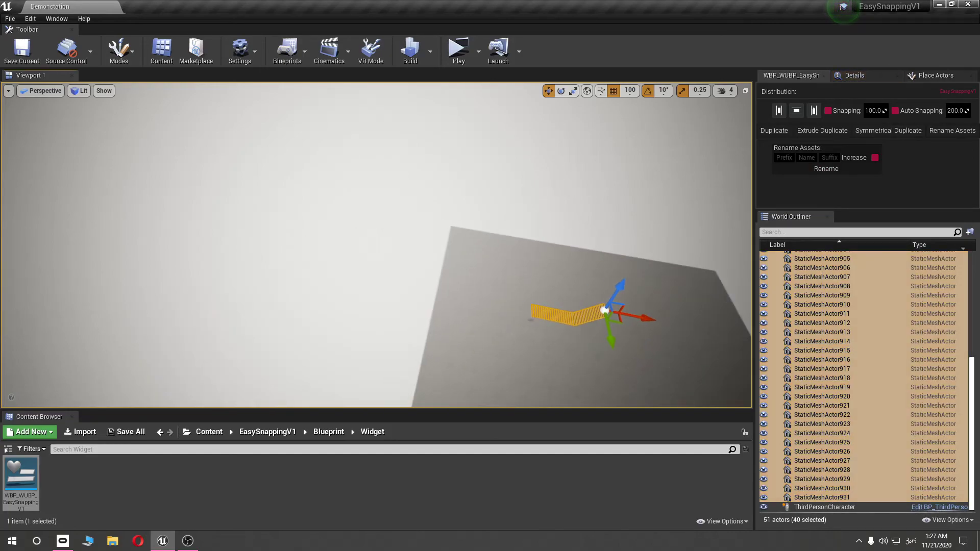
alt+drag(565, 225, 565, 225)
scroll(863, 383, up, 10)
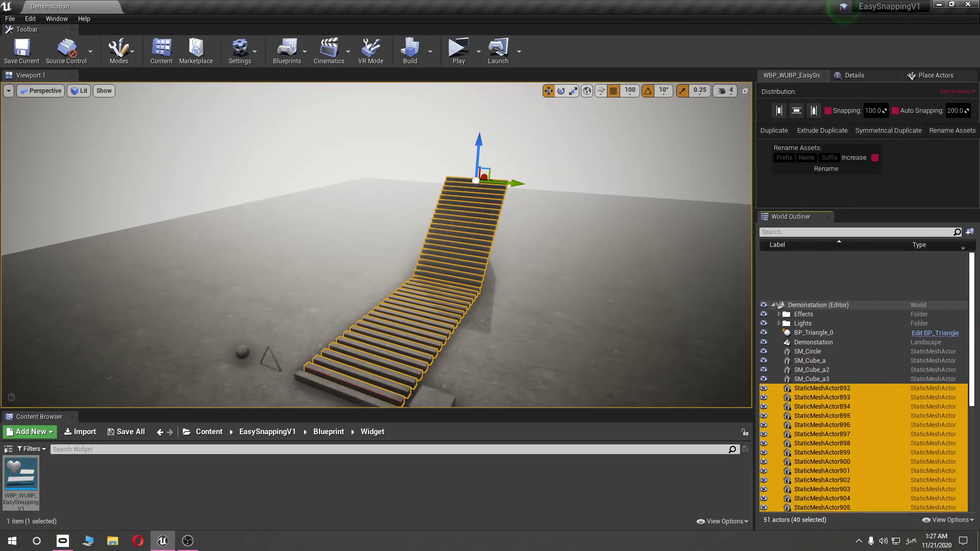
scroll(858, 301, down, 10)
click(817, 169)
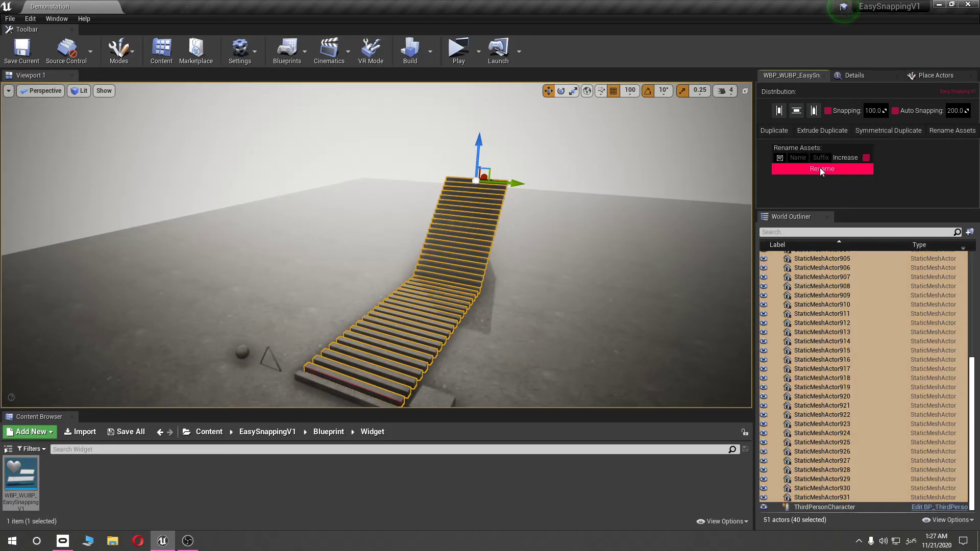
Rename the selected stairs with prefix SM_, name Cube and Increase numbering on
key(alt+shift)
text(S,)
key(BackSpace)
text(M_)
text(Cb)
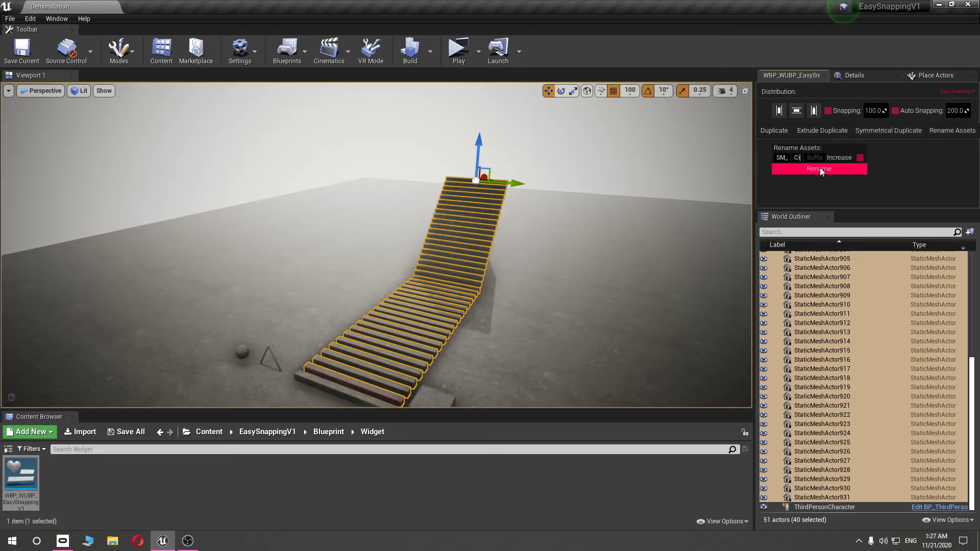
key(BackSpace)
text(ub)
text(e)
click(867, 169)
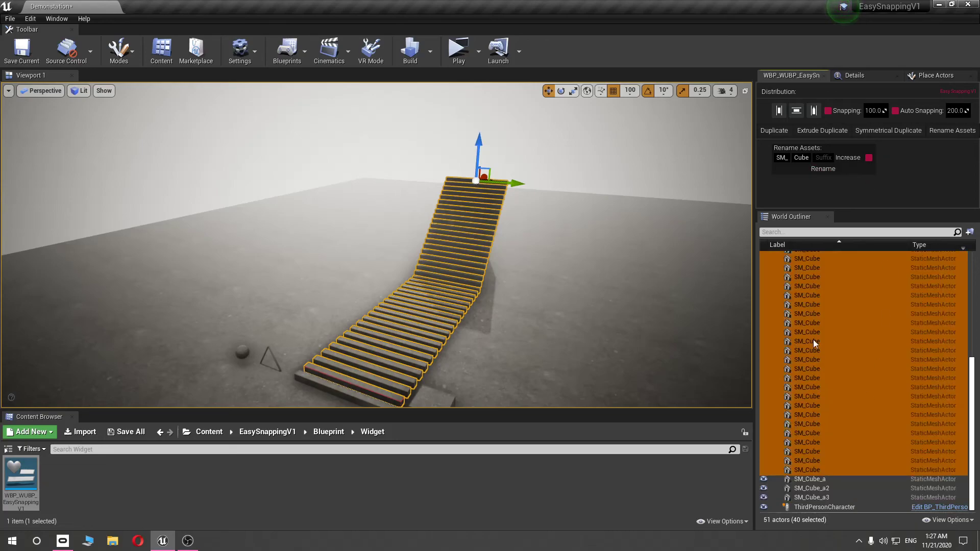
click(870, 159)
click(862, 170)
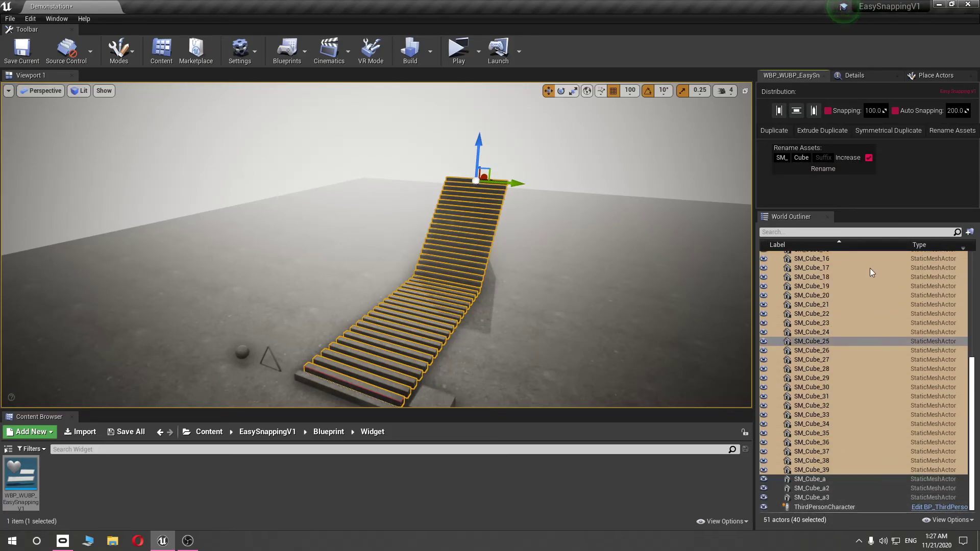
Set the suffix to b so the stairs become SM_Cube_b_0 through SM_Cube_b_39
click(823, 158)
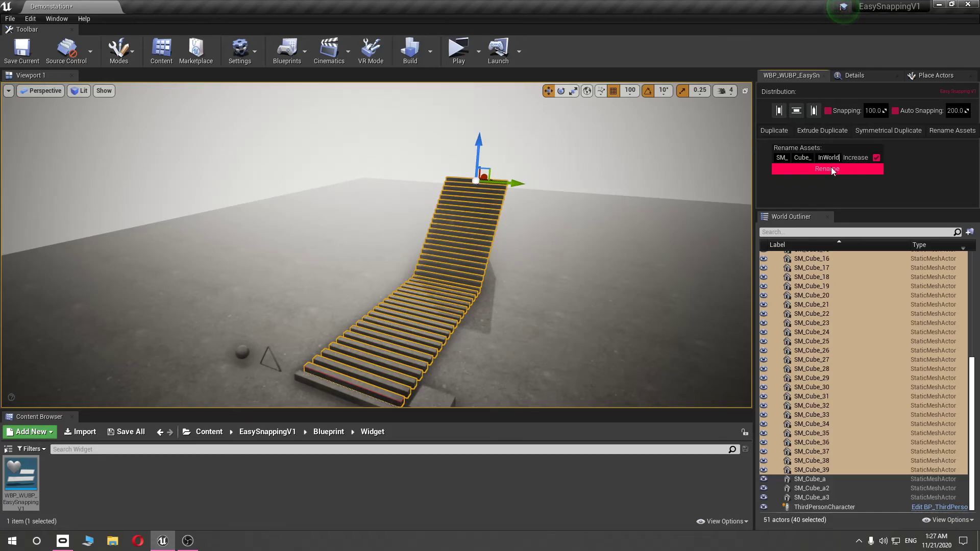
click(831, 168)
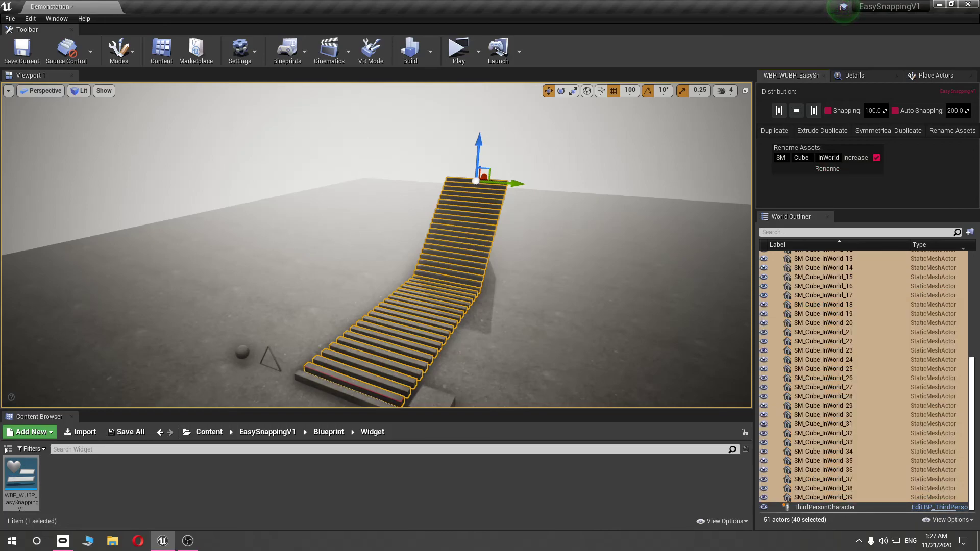
text(a)
click(835, 169)
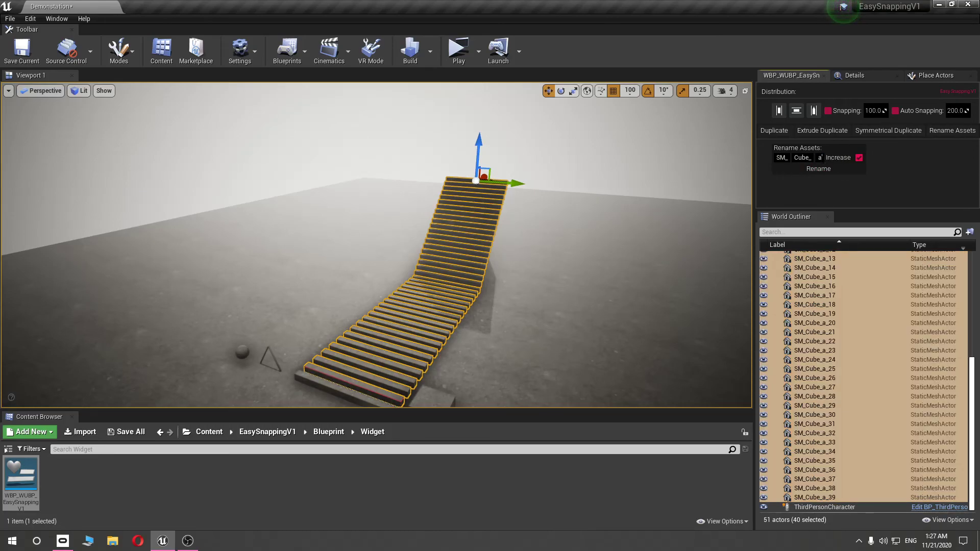
key(BackSpace)
text(b)
click(830, 171)
Deselect the stairs and play-test the character running up the staircase
scroll(849, 330, up, 8)
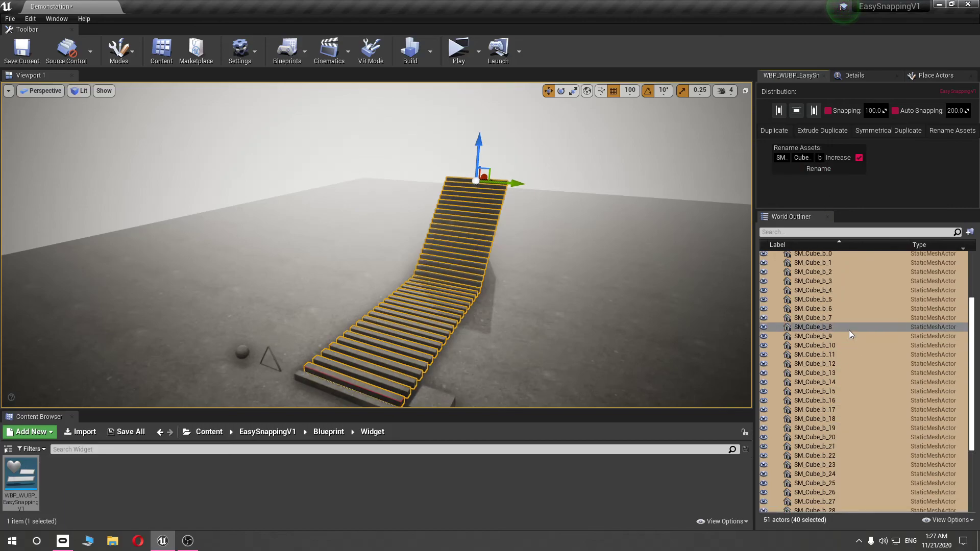
scroll(849, 330, down, 7)
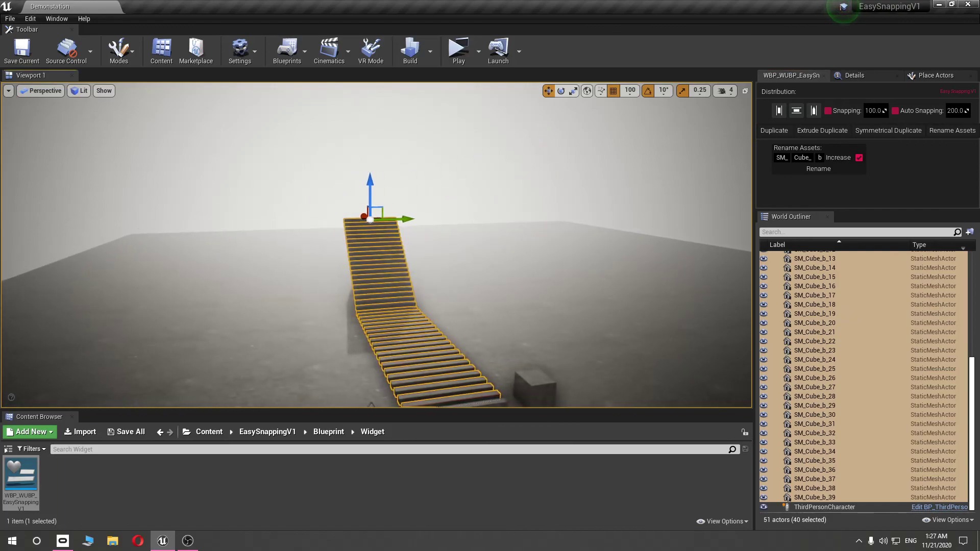
key(Escape)
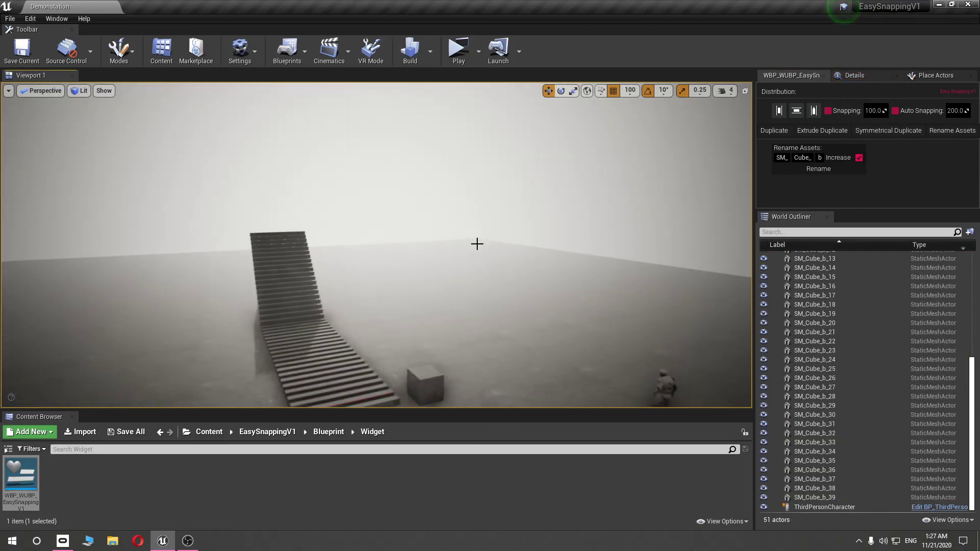
click(458, 49)
key(w)
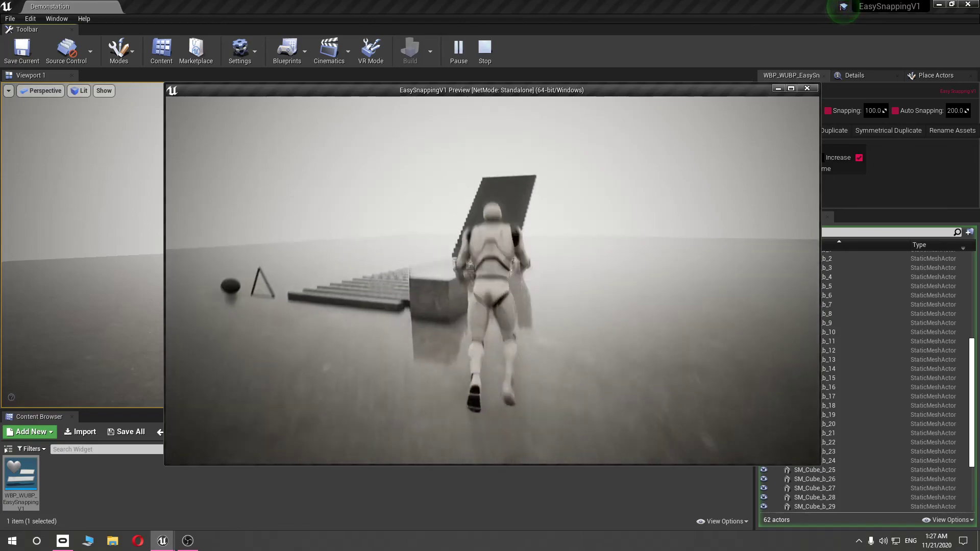
key(Escape)
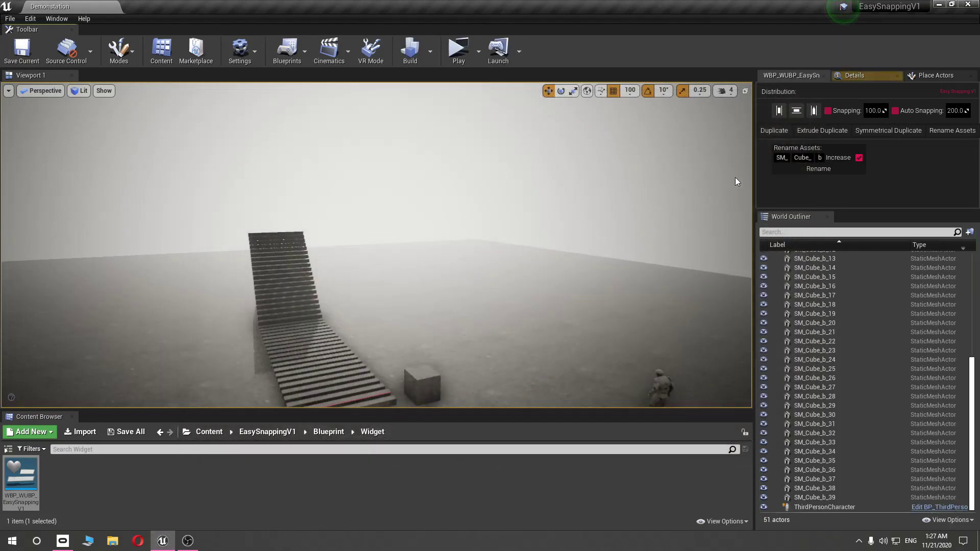
Destroy the staircase from Duplicate's More options, leaving 11 actors
click(761, 133)
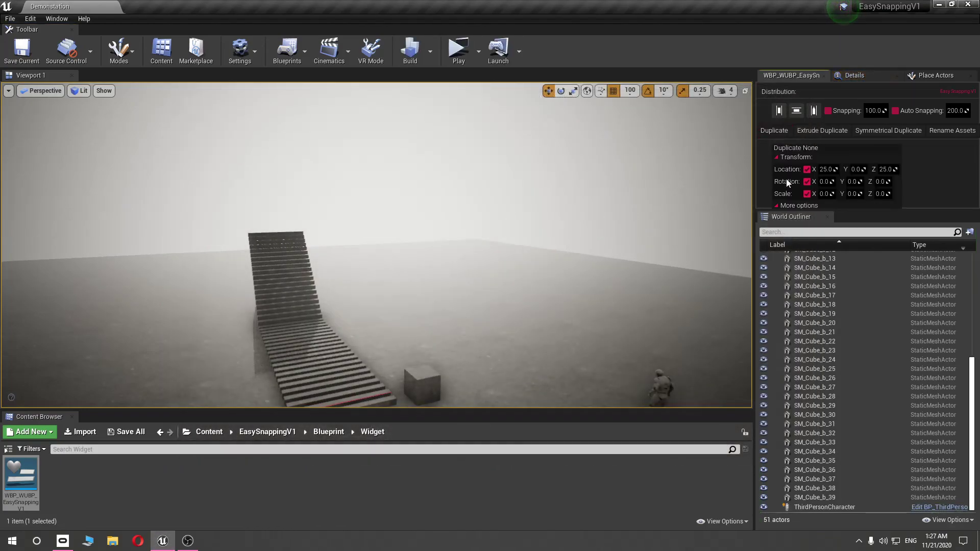
click(798, 205)
click(819, 250)
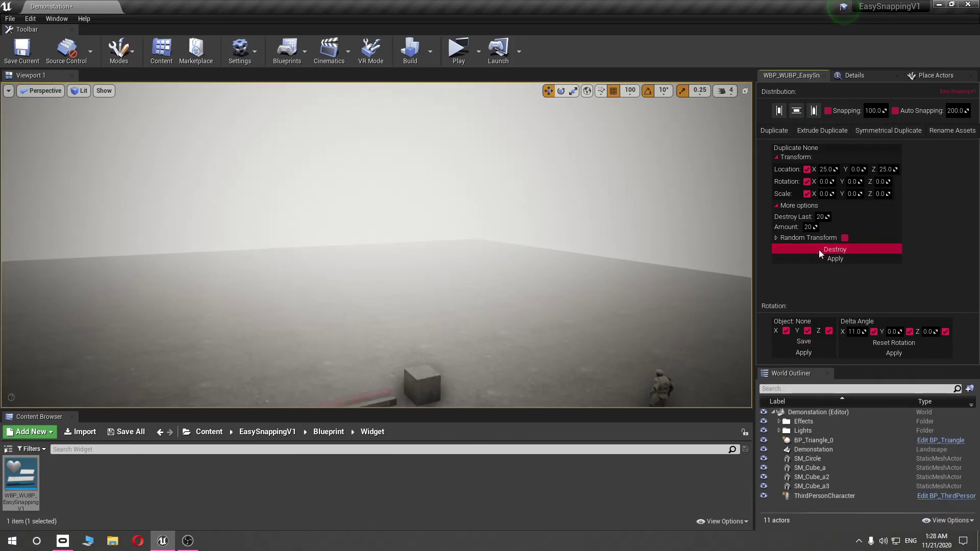
Play-test the emptied level, then bring OBS Studio to the front
click(459, 51)
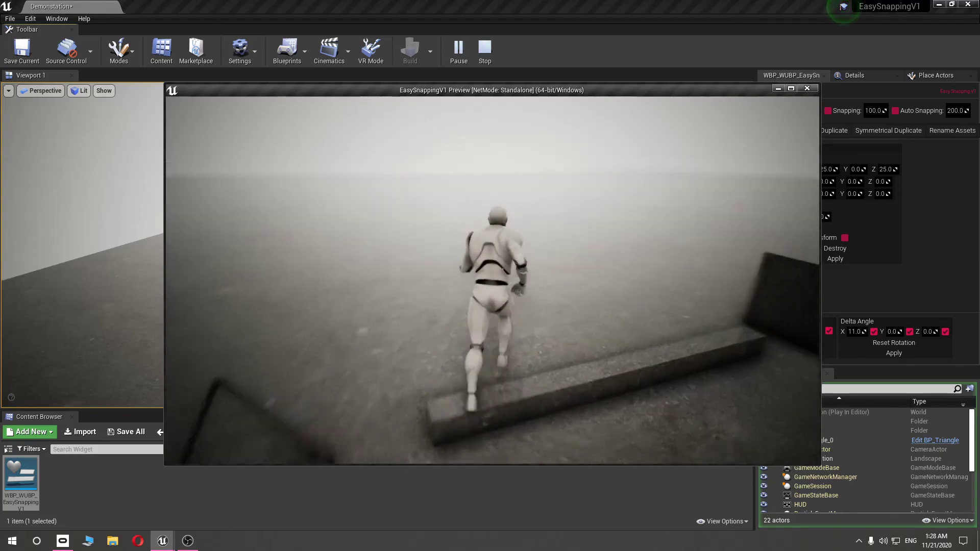
key(Escape)
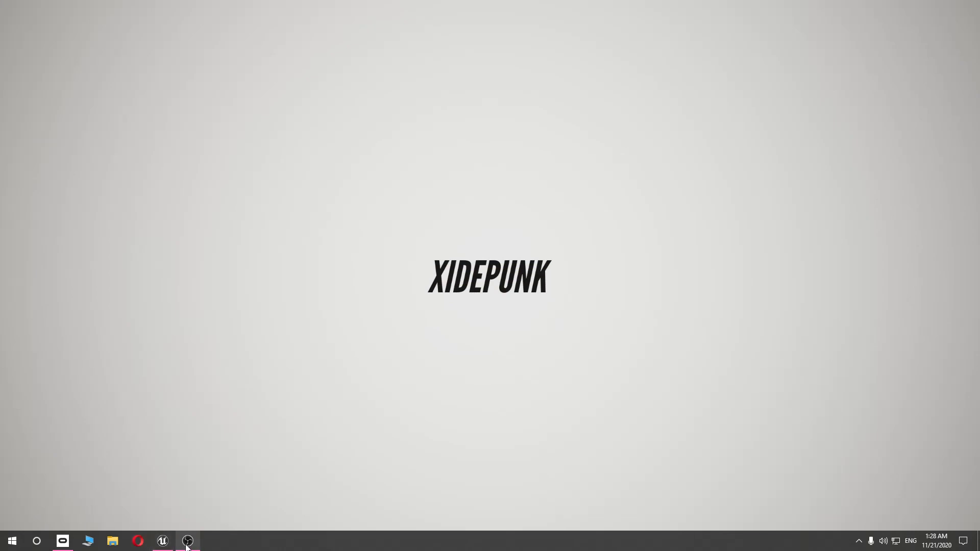
click(188, 541)
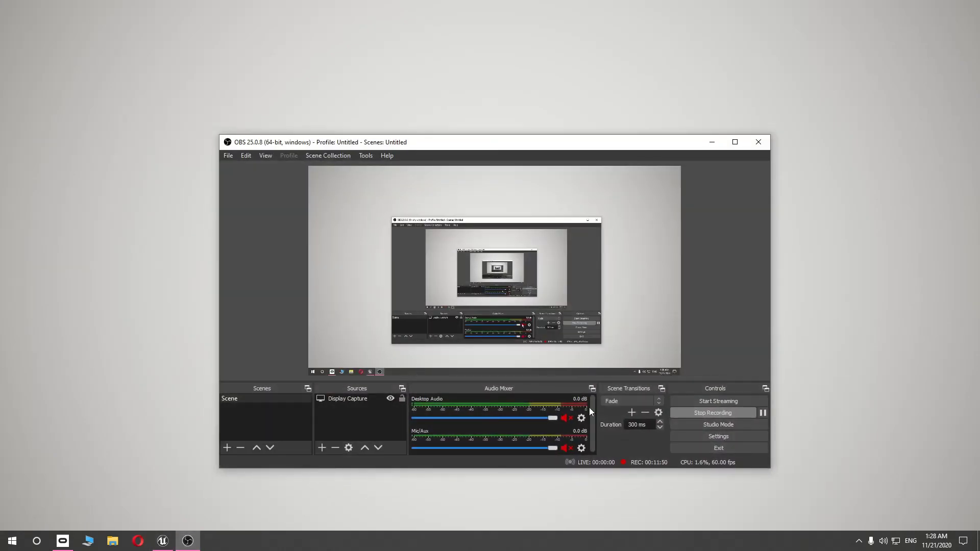